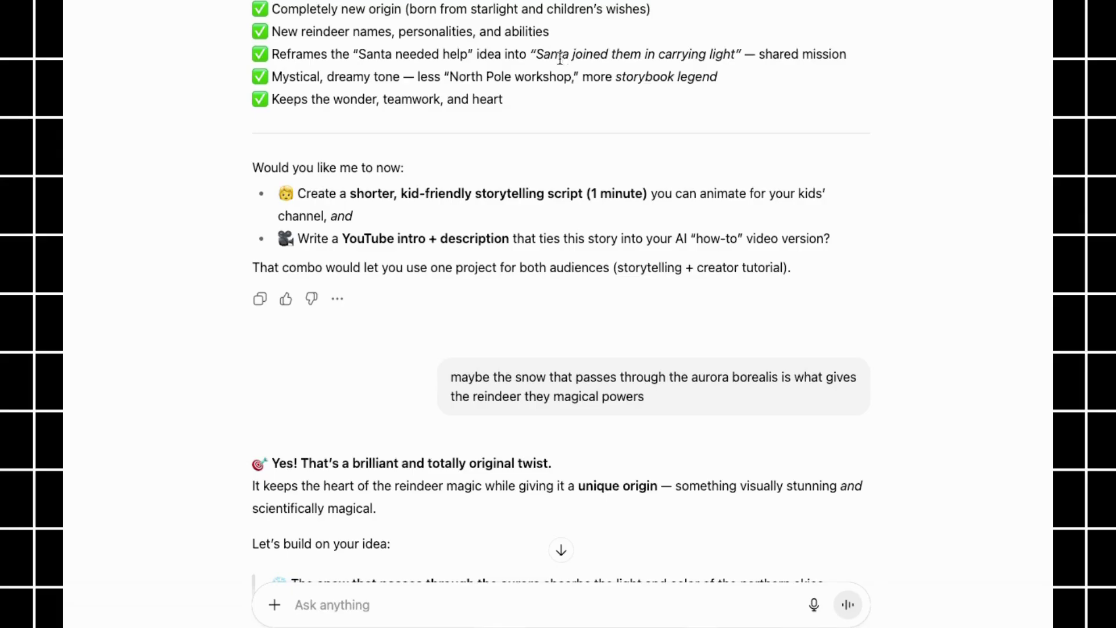
# Scroll the AI Studio Home page and open the 'Generate native speech with Gemini' card
pyautogui.scroll(-1, 479, 312)
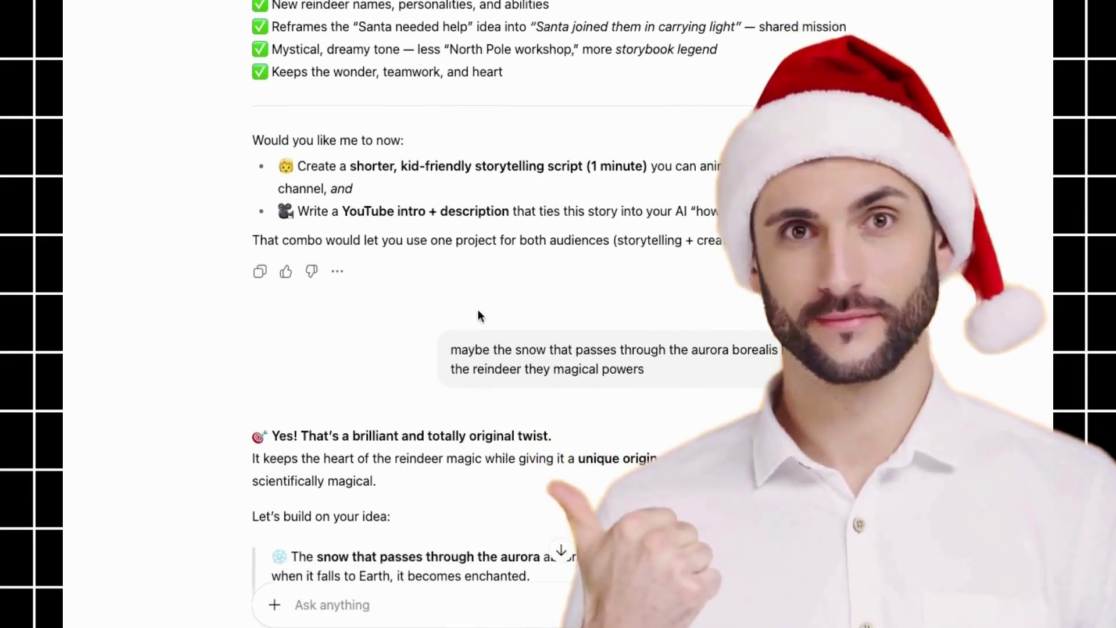
pyautogui.scroll(-3, 478, 315)
pyautogui.scroll(-5, 473, 282)
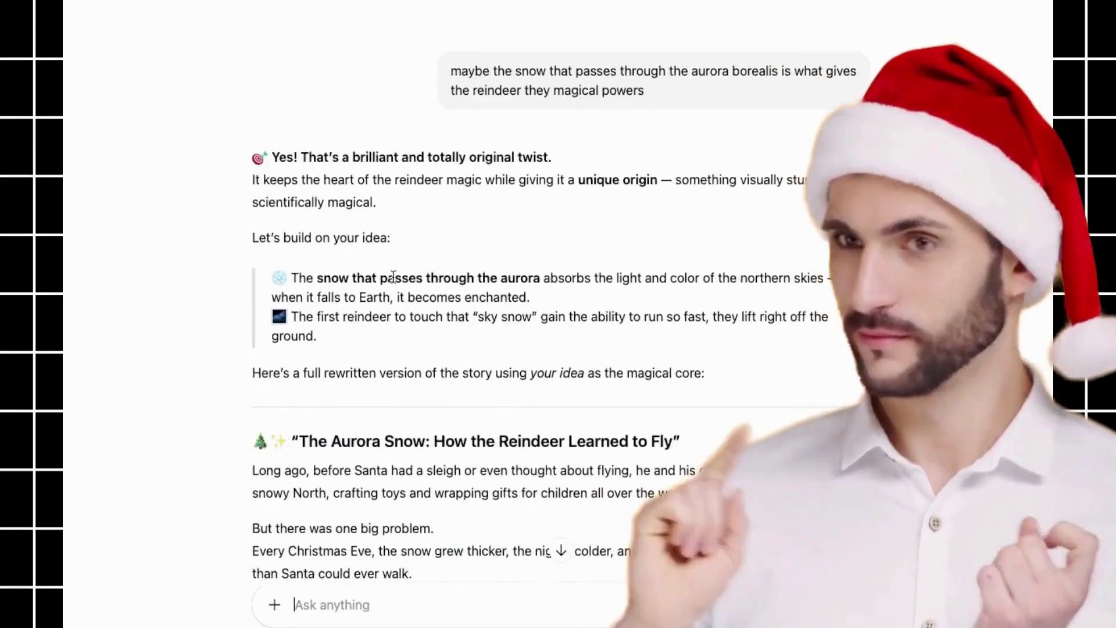
pyautogui.scroll(-6, 370, 273)
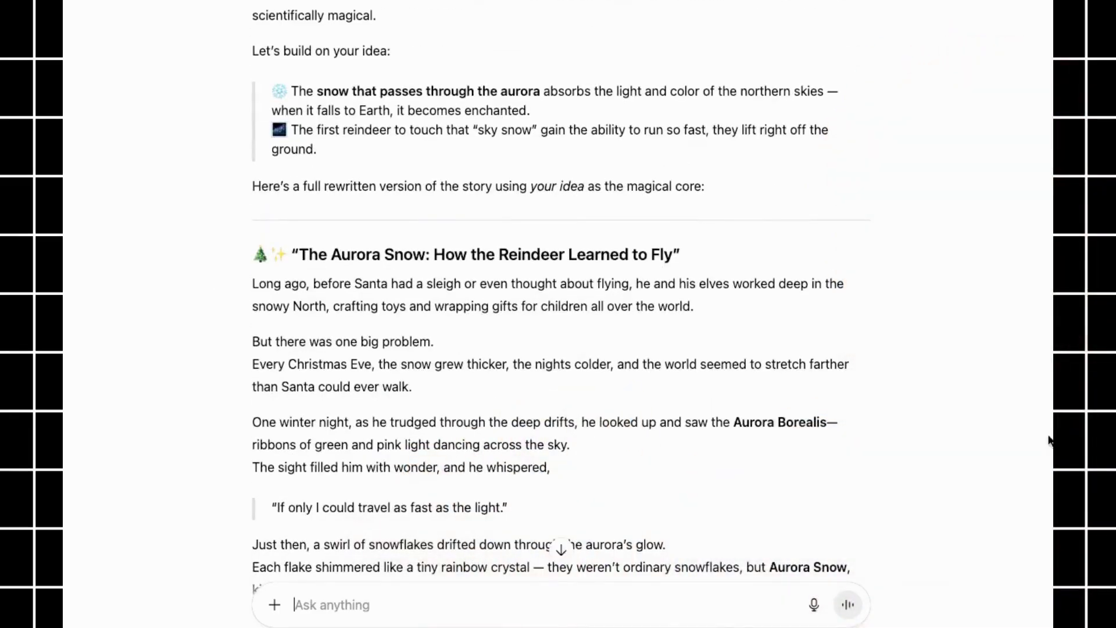
pyautogui.scroll(-1, 560, 297)
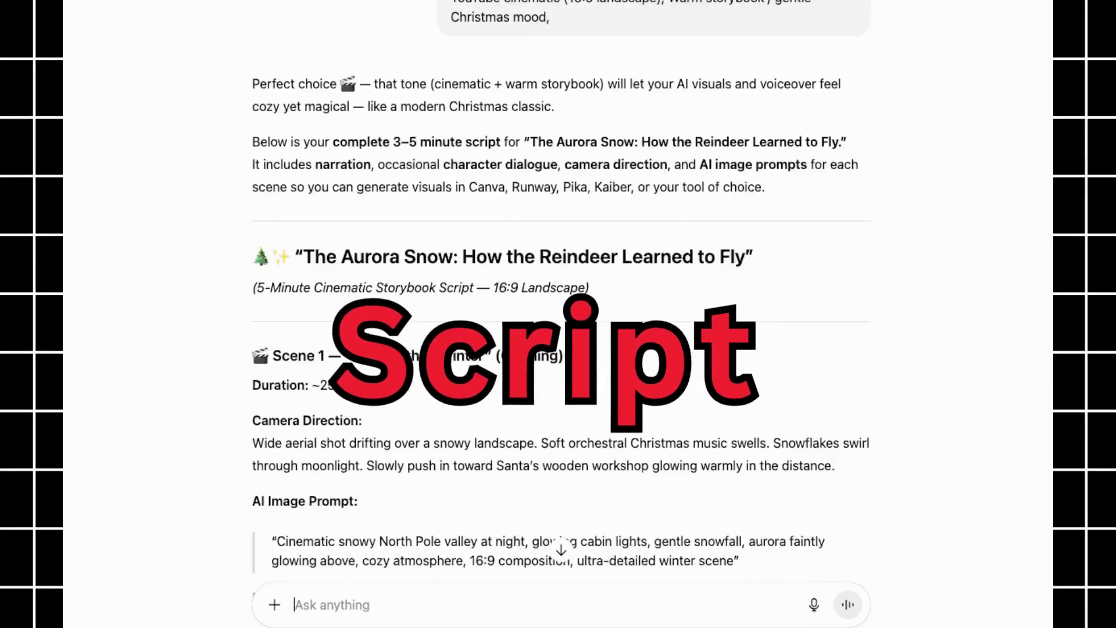
pyautogui.scroll(-3, 561, 290)
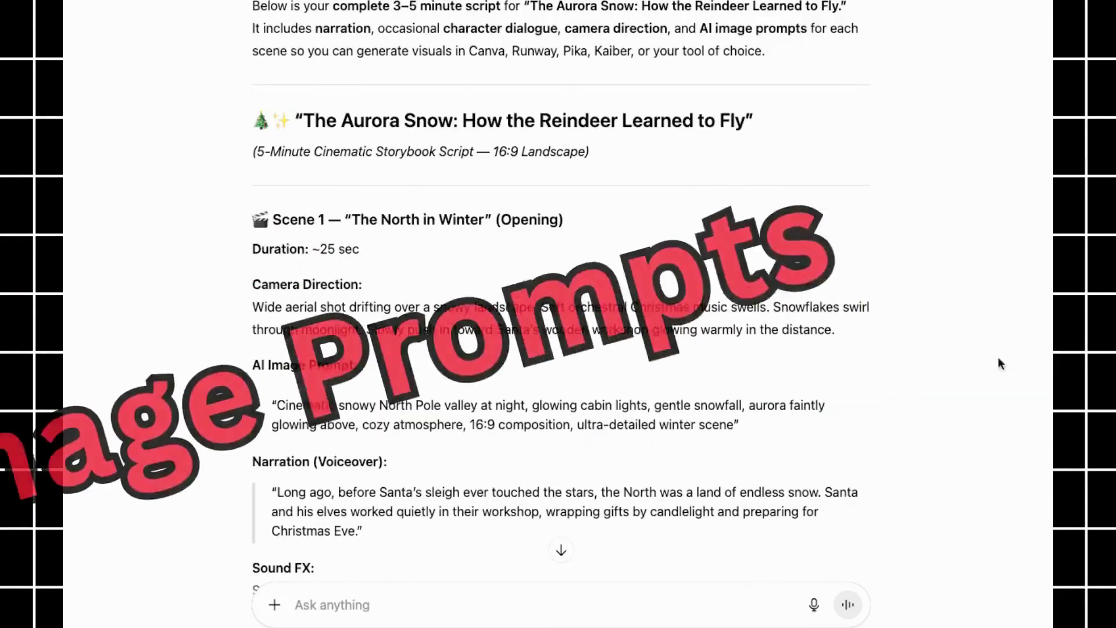
pyautogui.scroll(-12, 828, 291)
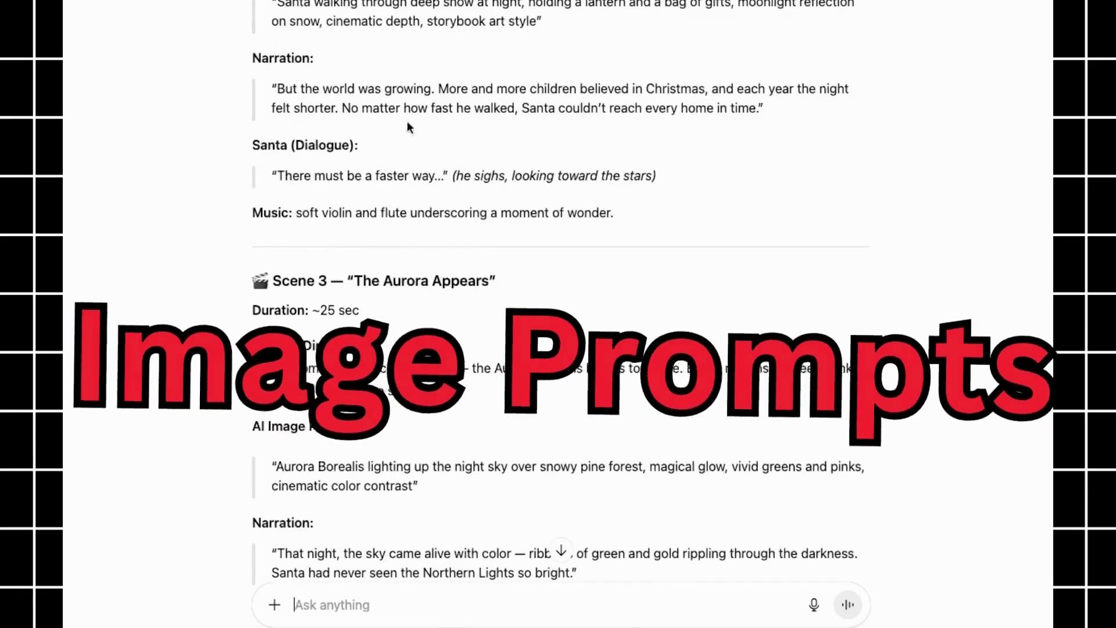
pyautogui.scroll(-3, 475, 501)
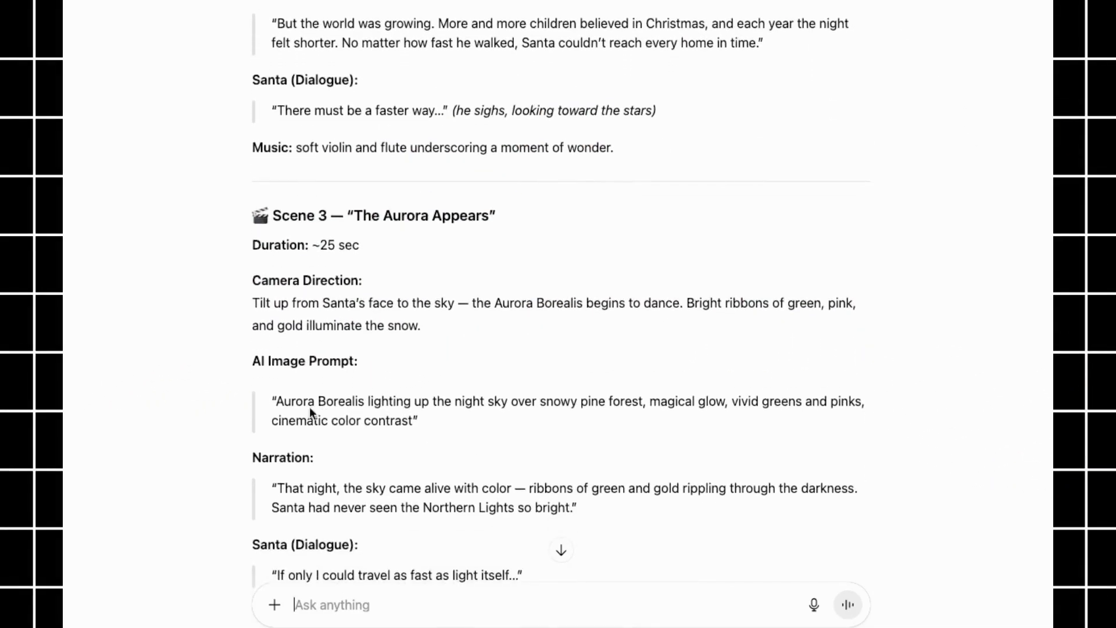
pyautogui.scroll(-2, 406, 472)
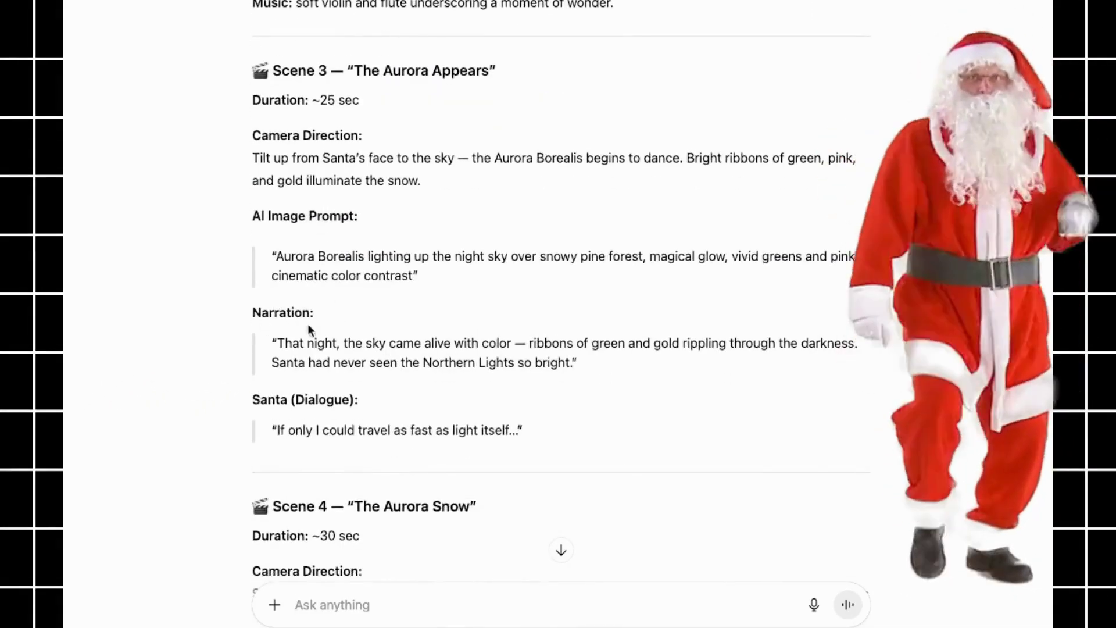
pyautogui.scroll(-10, 742, 397)
pyautogui.scroll(-10, 751, 396)
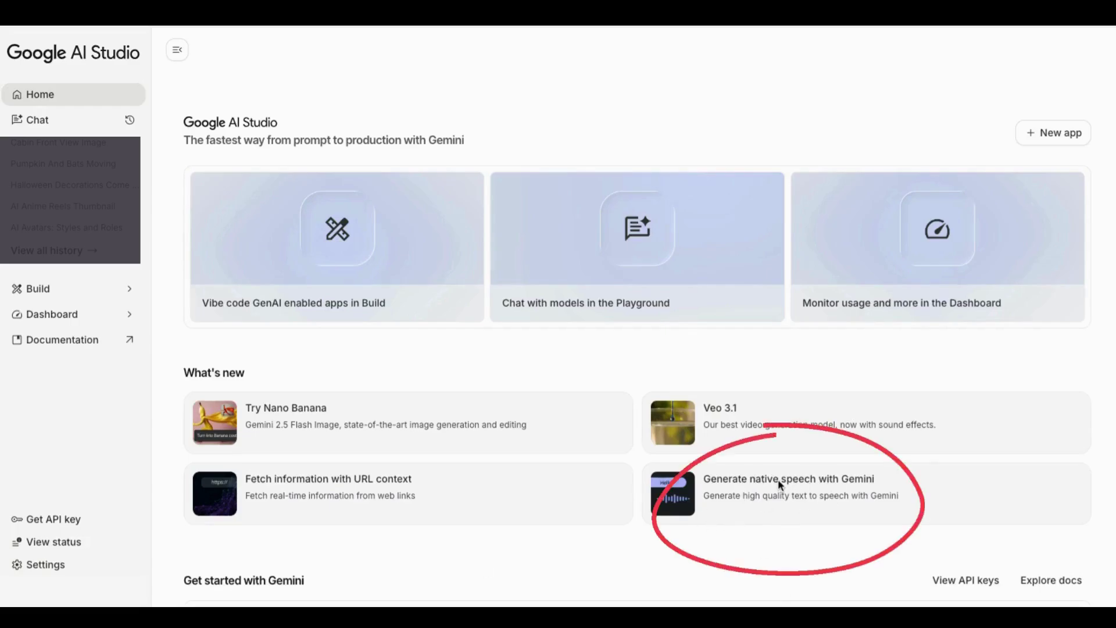
pyautogui.click(735, 488)
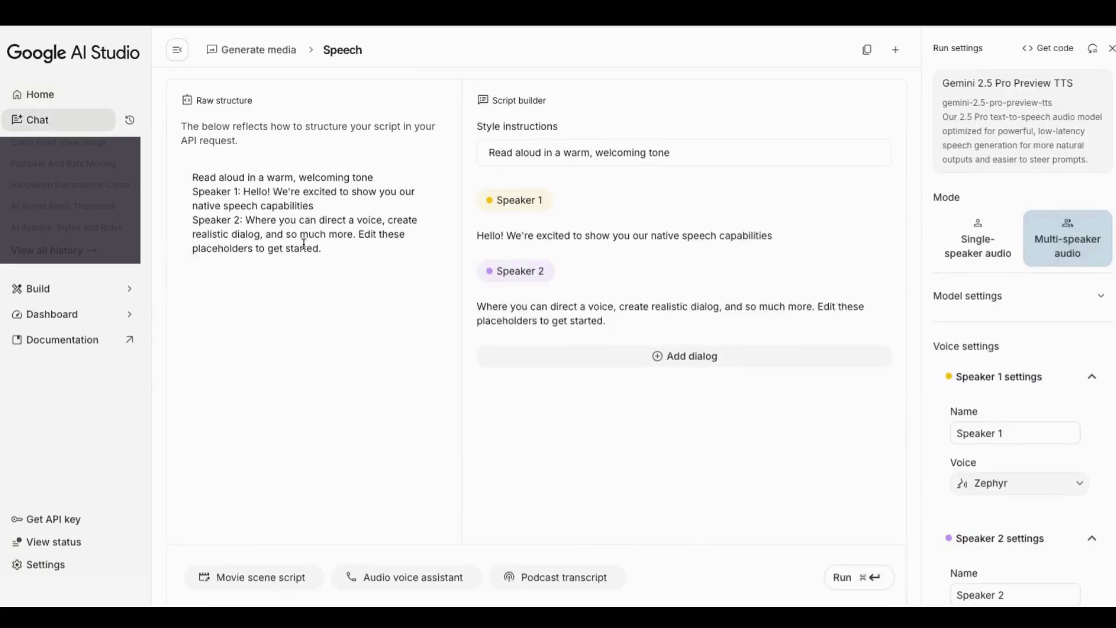
# Switch to single-speaker audio and pick the Enceladus voice
pyautogui.click(980, 244)
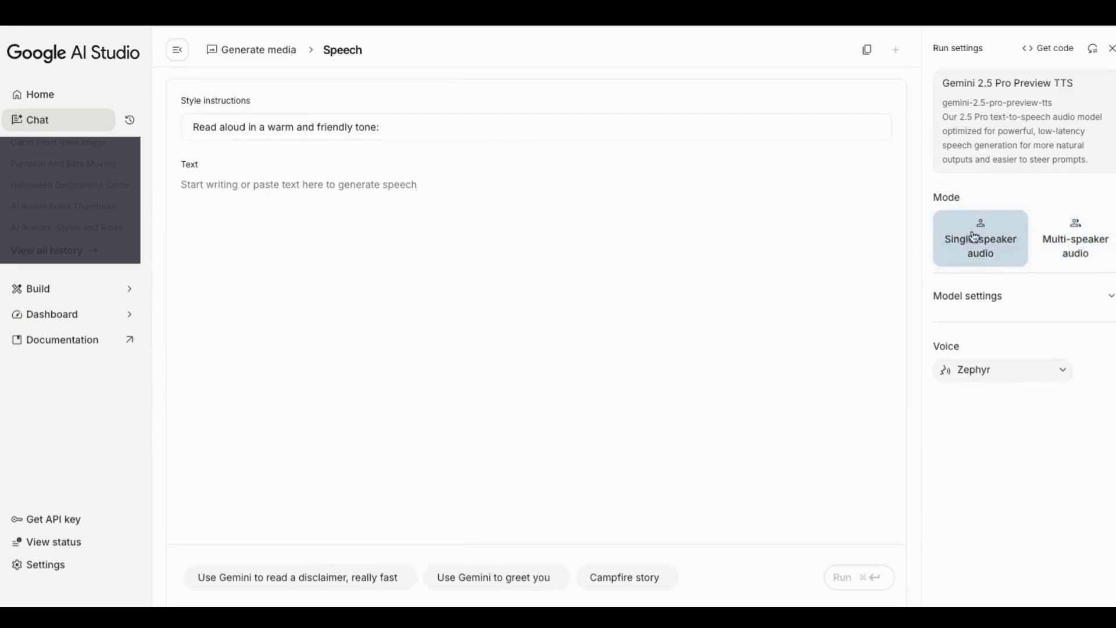
pyautogui.click(962, 372)
pyautogui.scroll(-6, 979, 430)
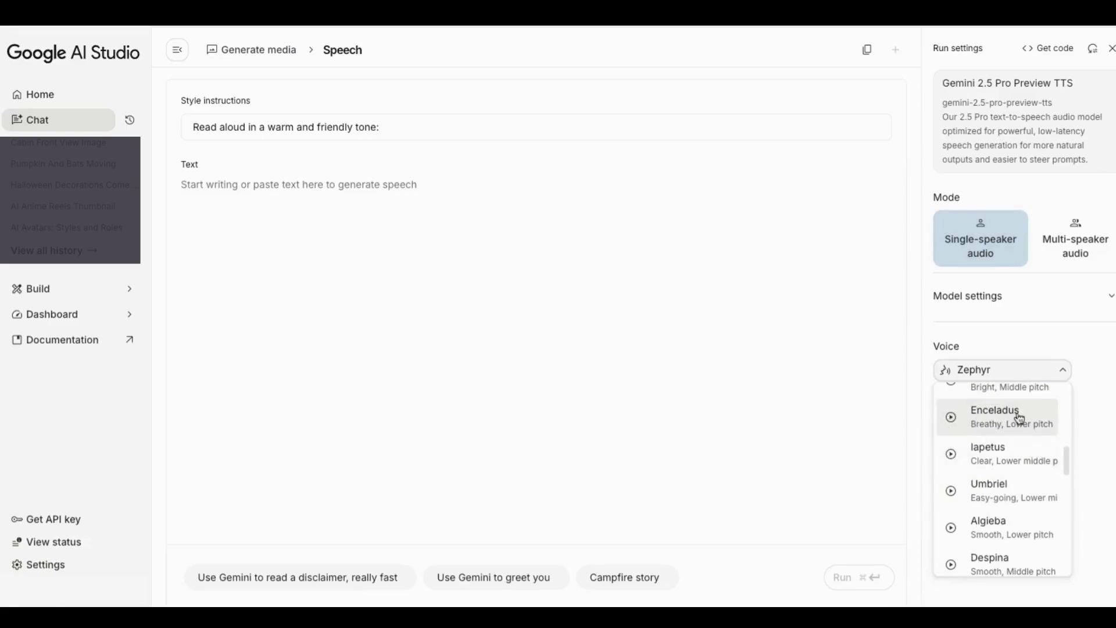
pyautogui.click(996, 418)
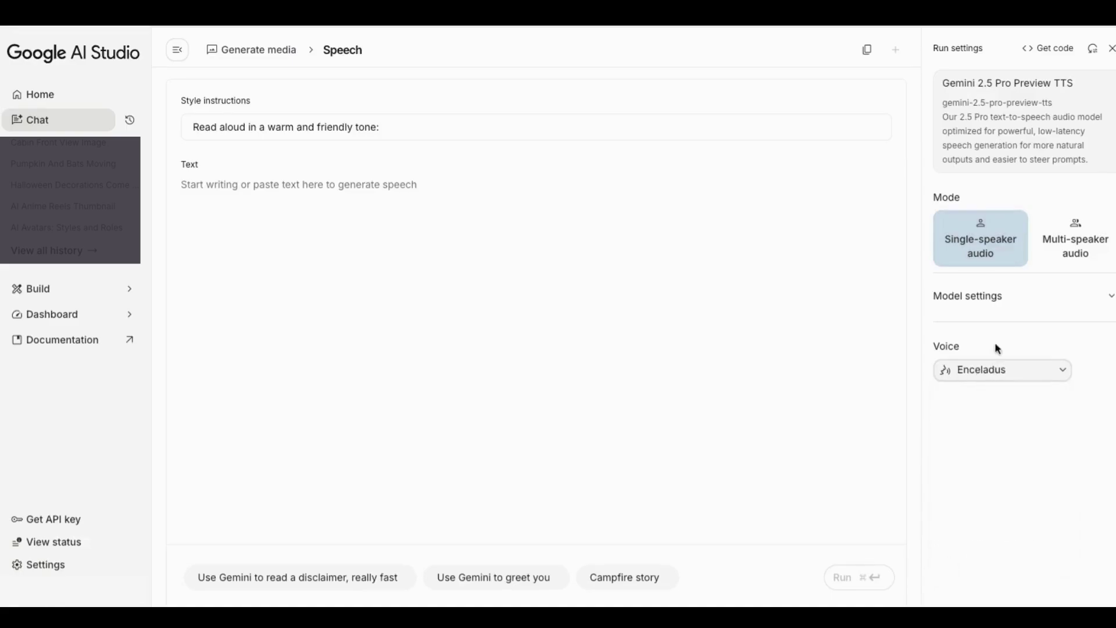
# Switch to multi-speaker audio, keeping Zephyr for Speaker 1 and Puck for Speaker 2
pyautogui.click(1063, 251)
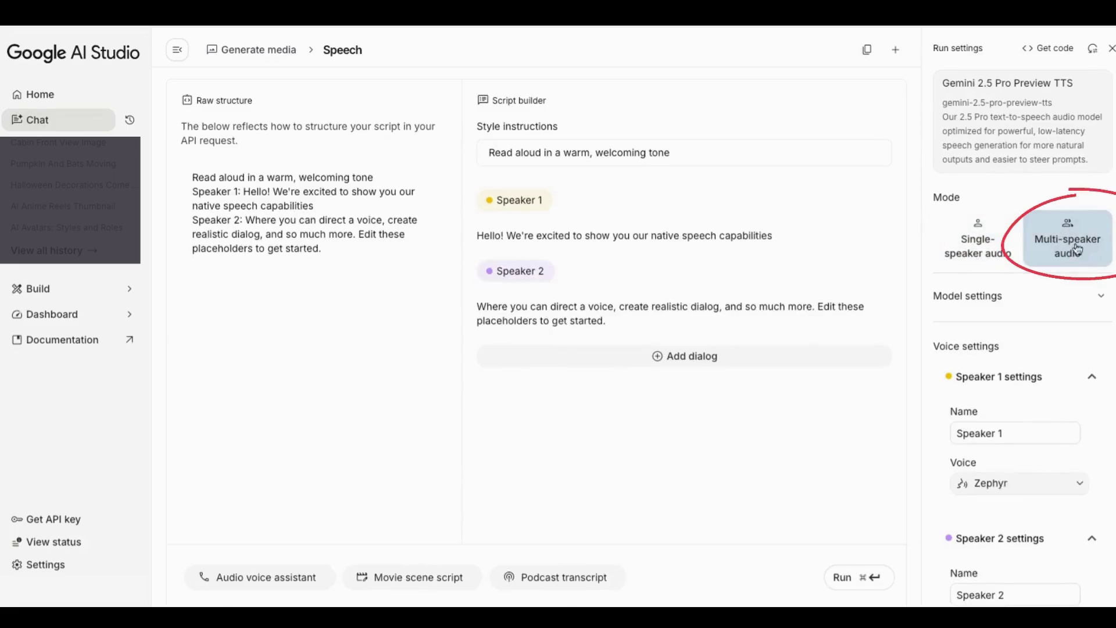
pyautogui.scroll(-2, 1014, 423)
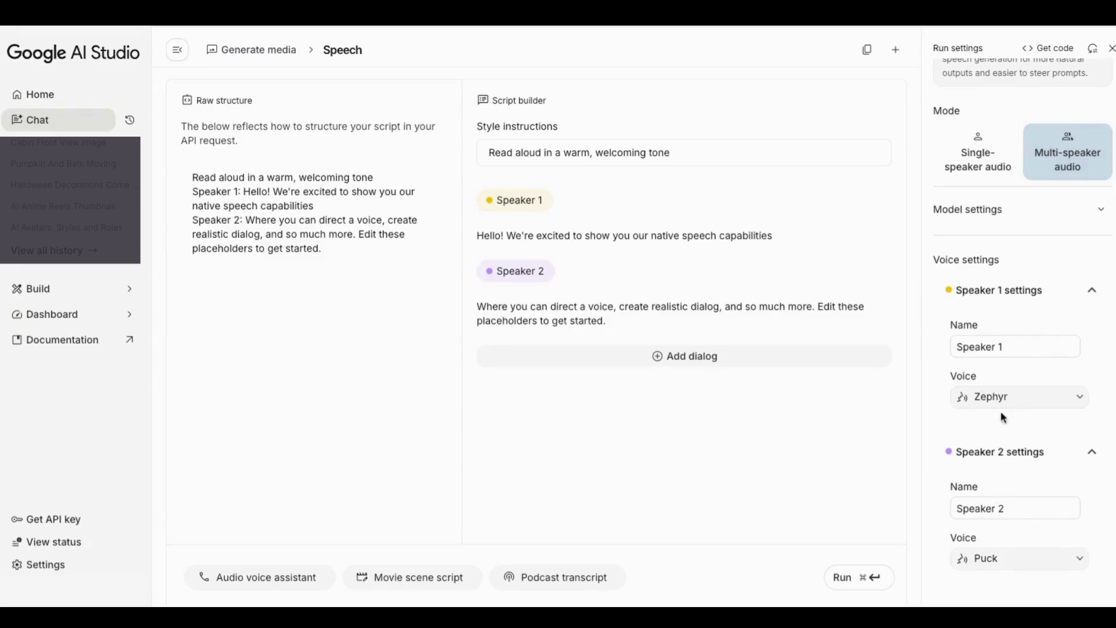
pyautogui.moveTo(1008, 348); pyautogui.dragTo(995, 330)
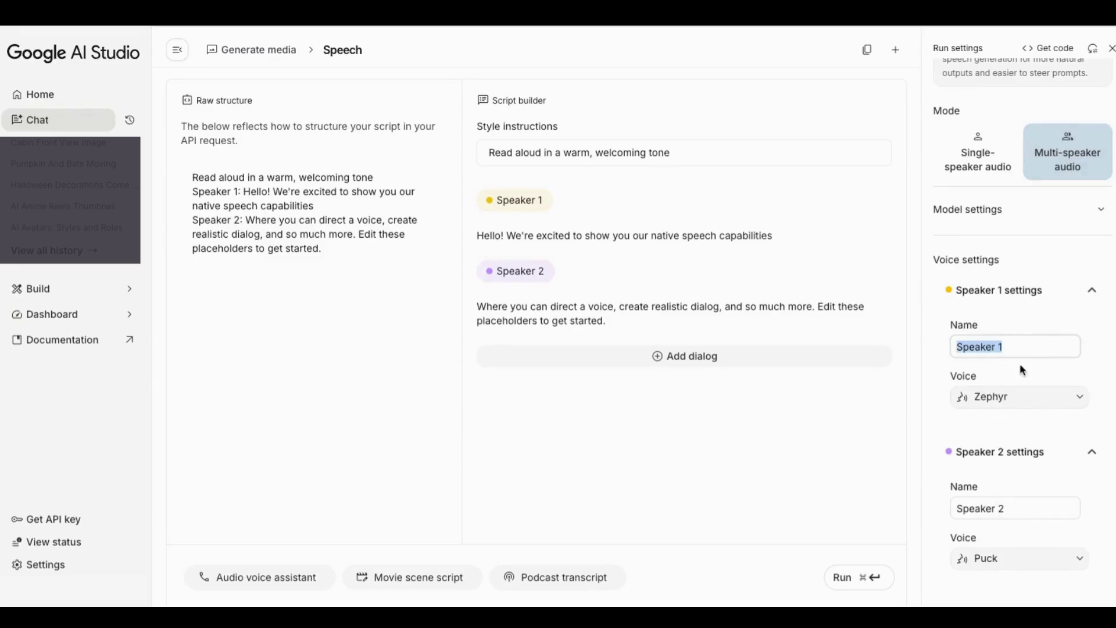
pyautogui.click(993, 408)
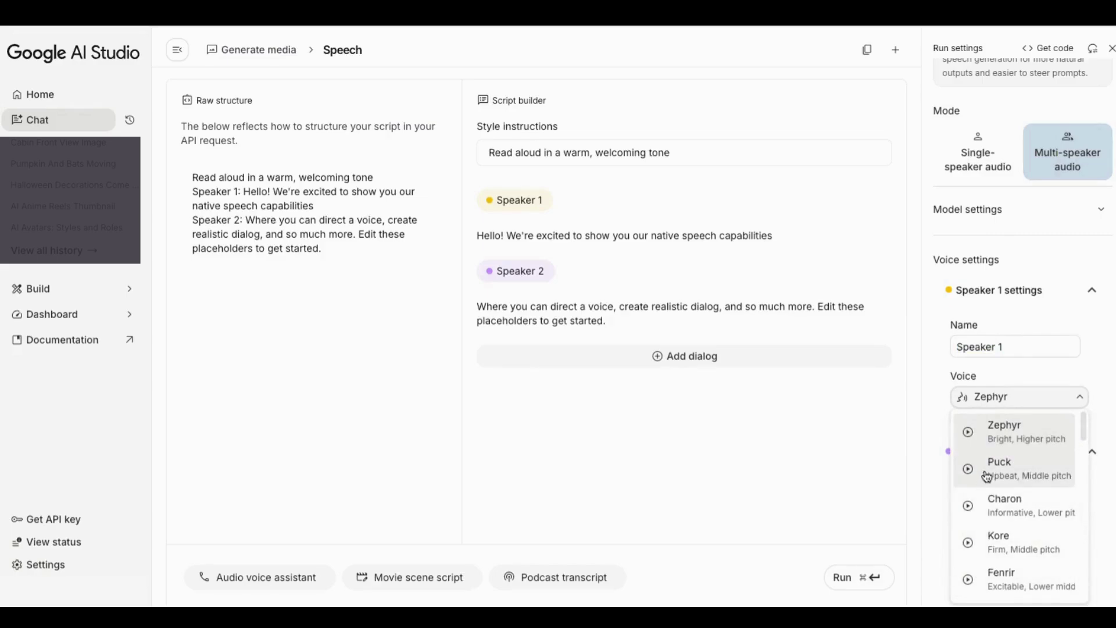
pyautogui.click(1036, 370)
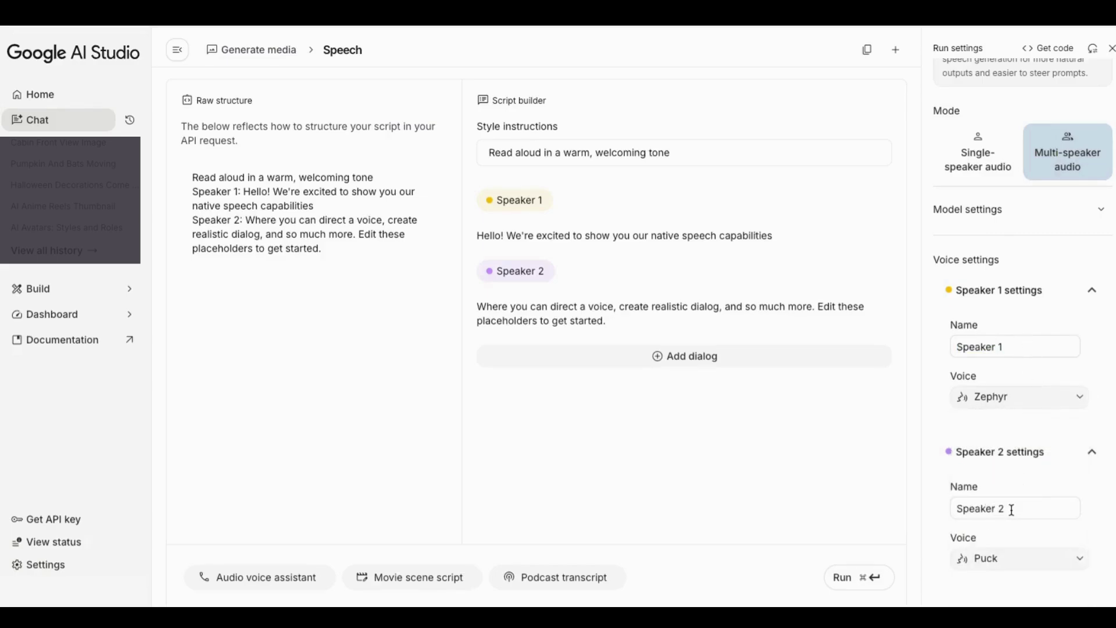
pyautogui.moveTo(1010, 509); pyautogui.dragTo(995, 492)
pyautogui.click(937, 510)
pyautogui.click(991, 559)
pyautogui.scroll(-3, 988, 529)
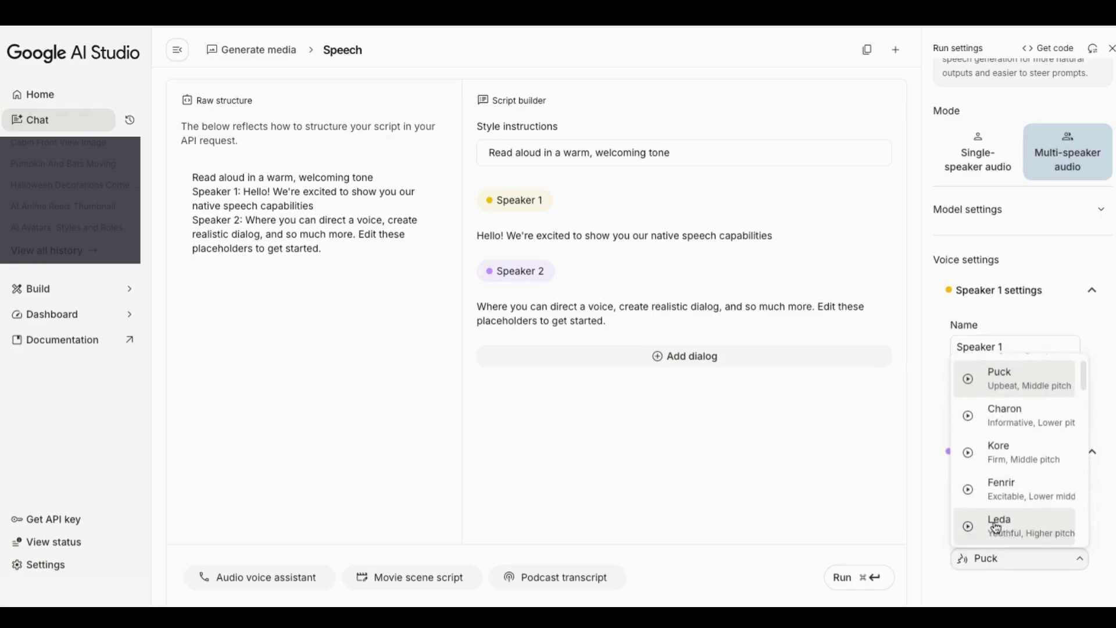
pyautogui.click(1087, 313)
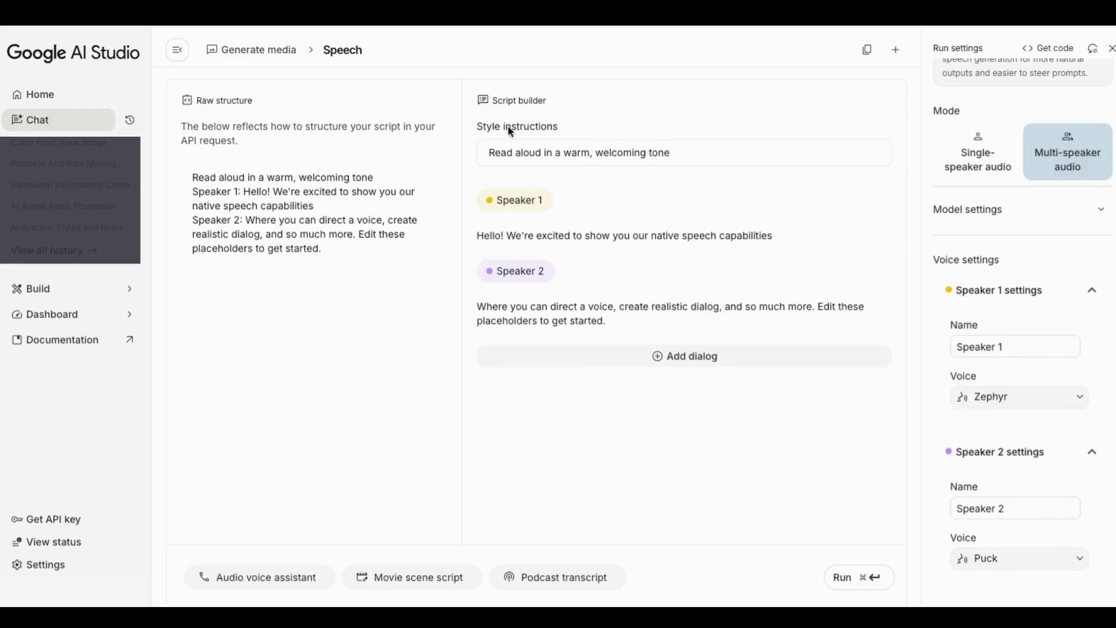
# Select the Style instructions text and place the caret at its end
pyautogui.moveTo(480, 128); pyautogui.dragTo(568, 132)
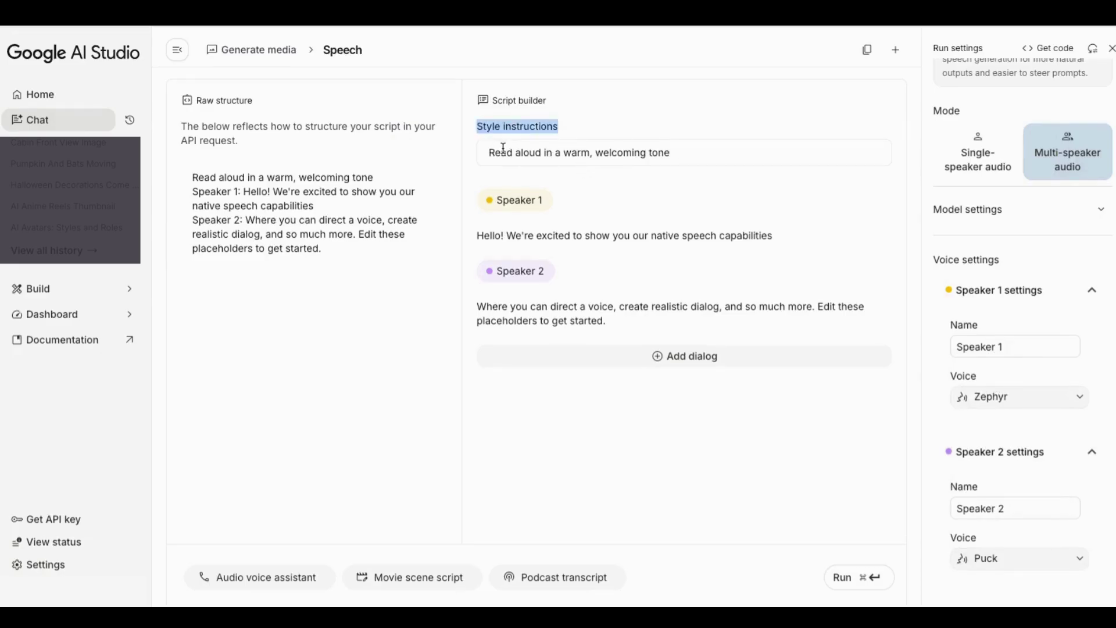
pyautogui.moveTo(495, 152); pyautogui.dragTo(687, 152)
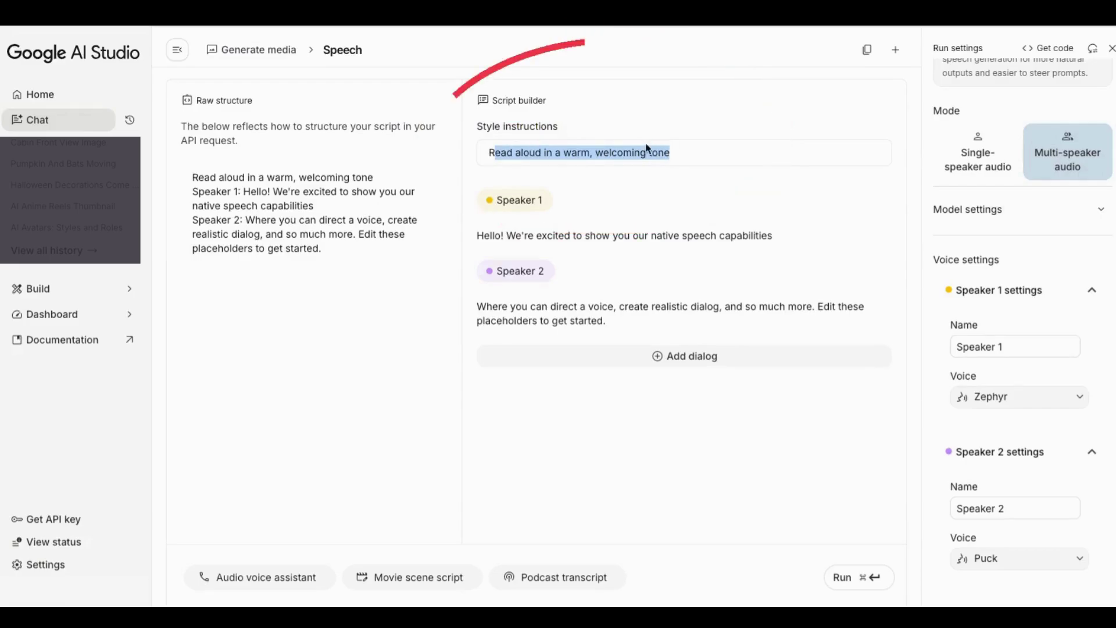
pyautogui.click(677, 153)
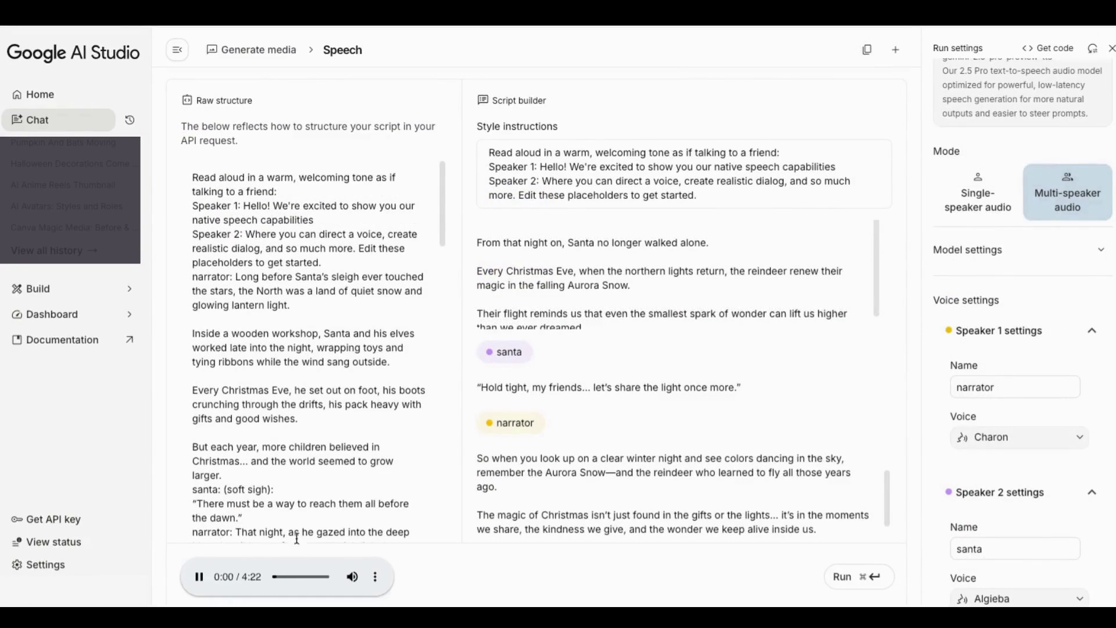
# Download the generated narrator-and-Santa narration as a .wav file from the audio player's menu
pyautogui.scroll(-6, 308, 454)
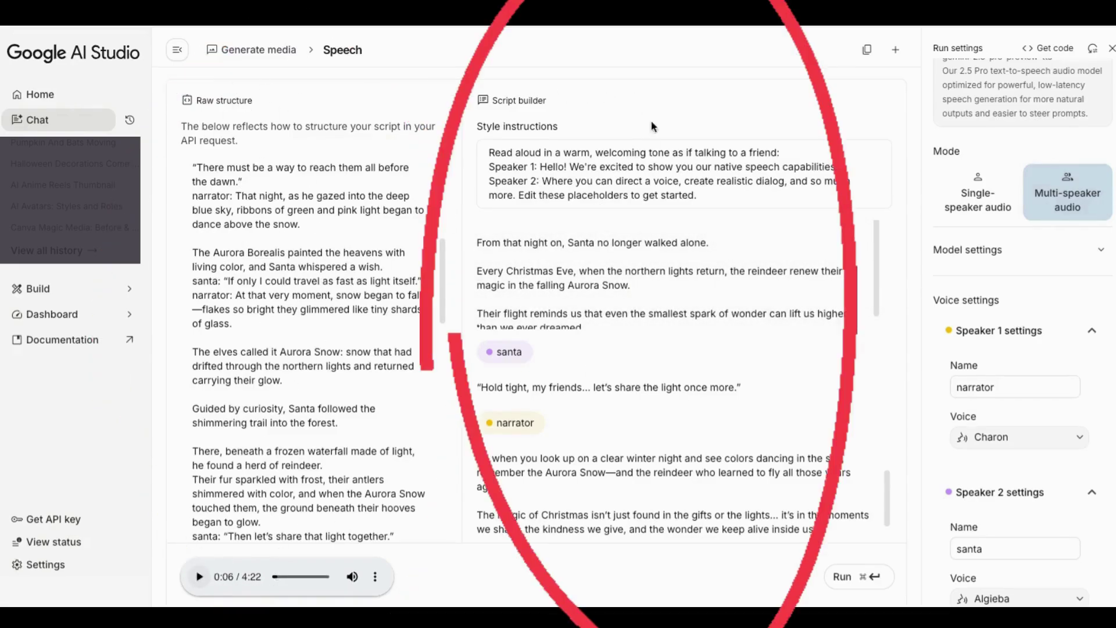
pyautogui.scroll(-3, 578, 523)
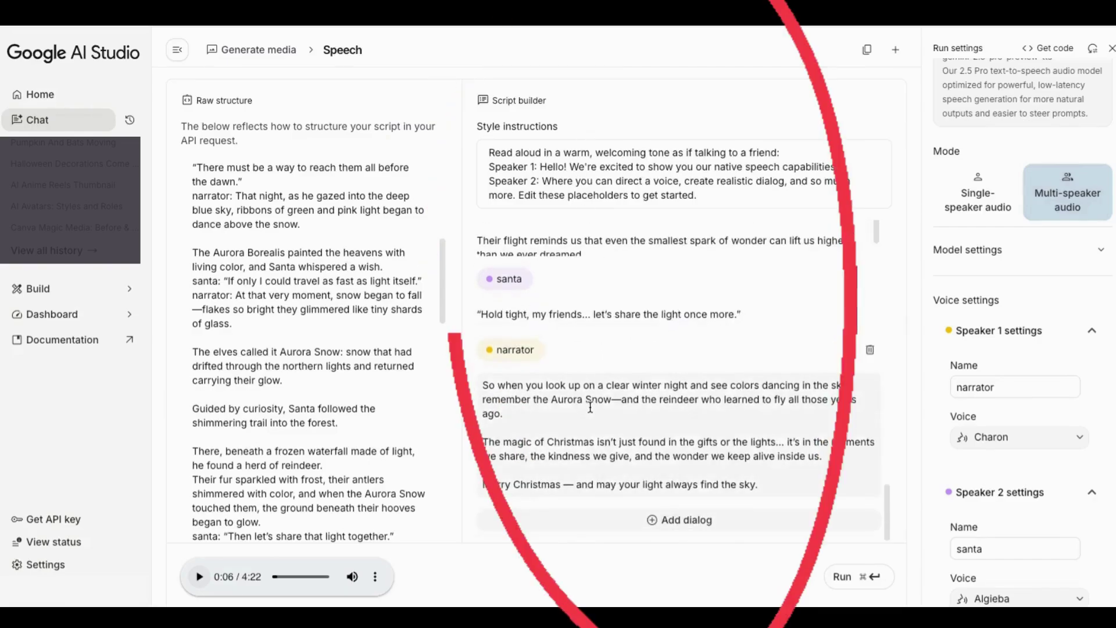
pyautogui.scroll(10, 587, 389)
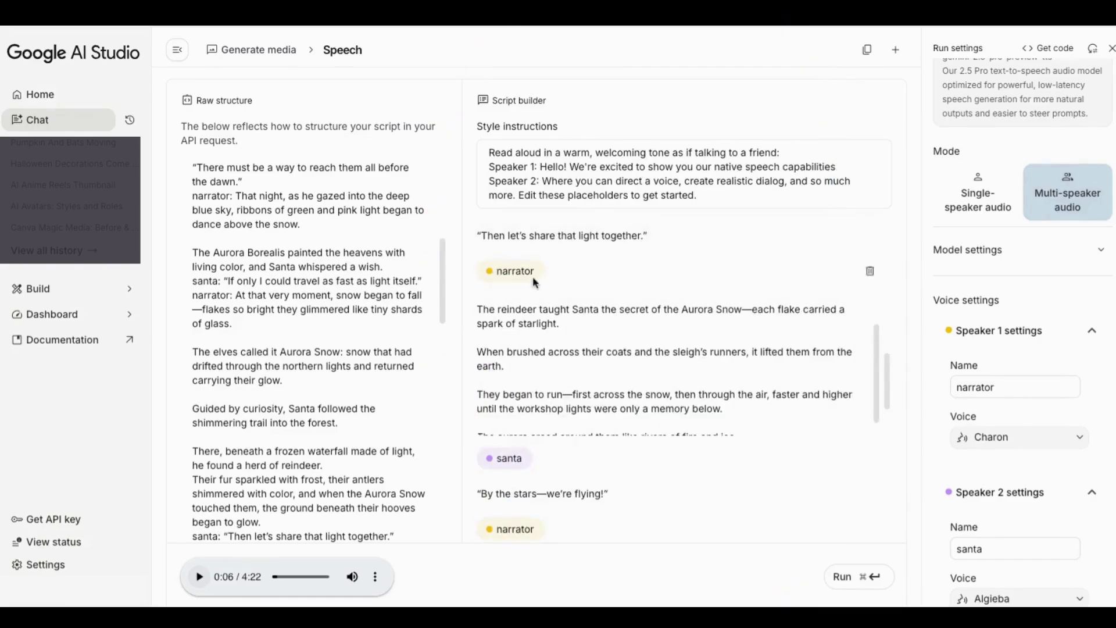
pyautogui.scroll(5, 529, 246)
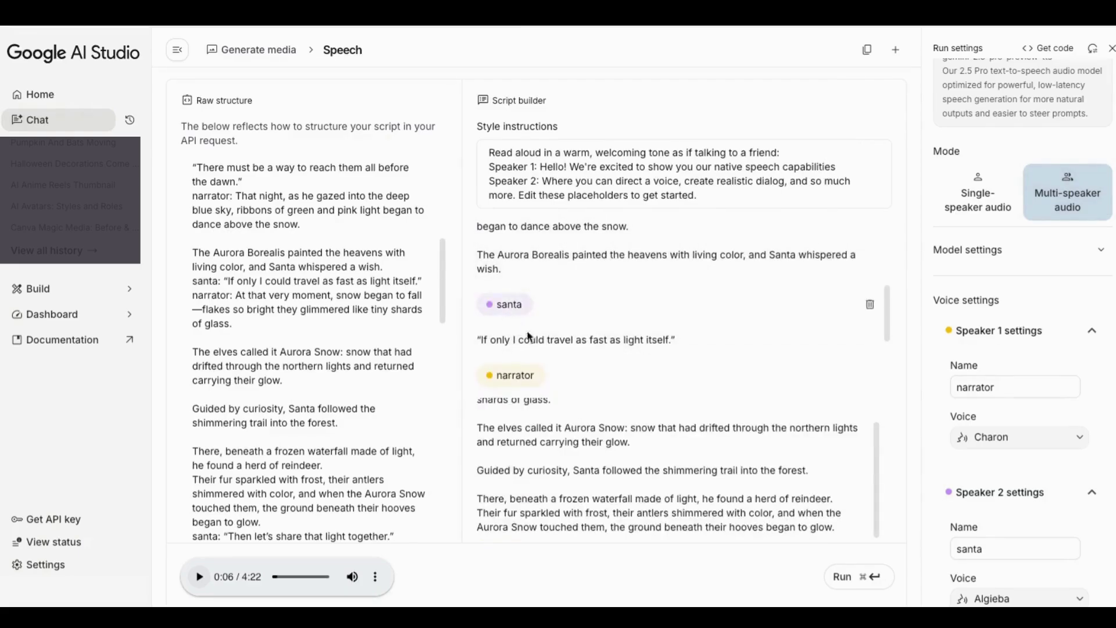
pyautogui.scroll(-3, 582, 429)
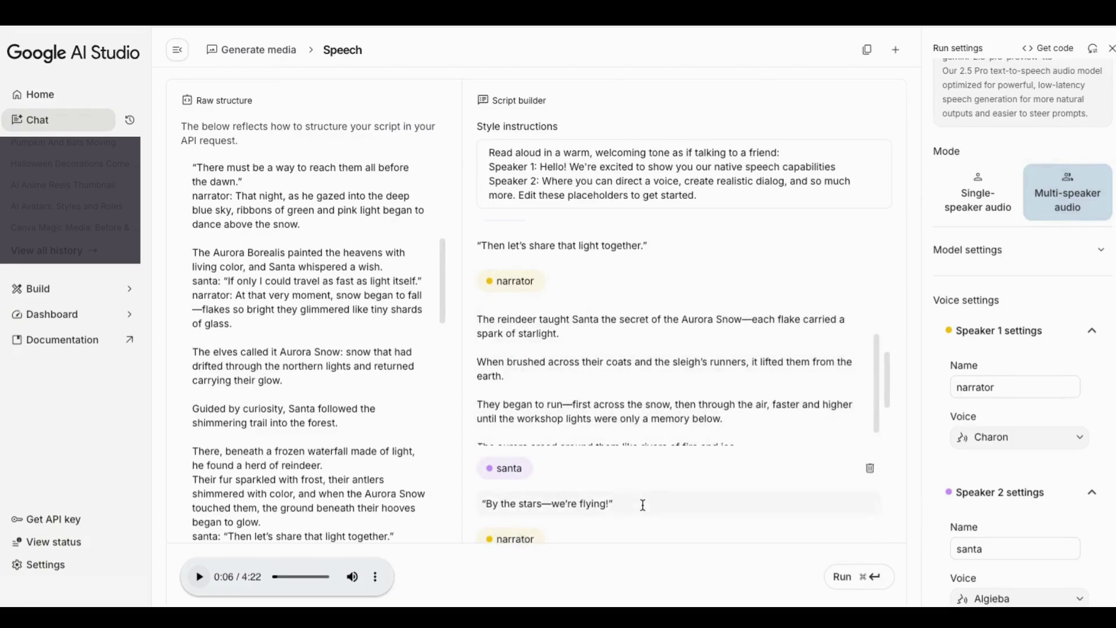
pyautogui.scroll(-10, 623, 401)
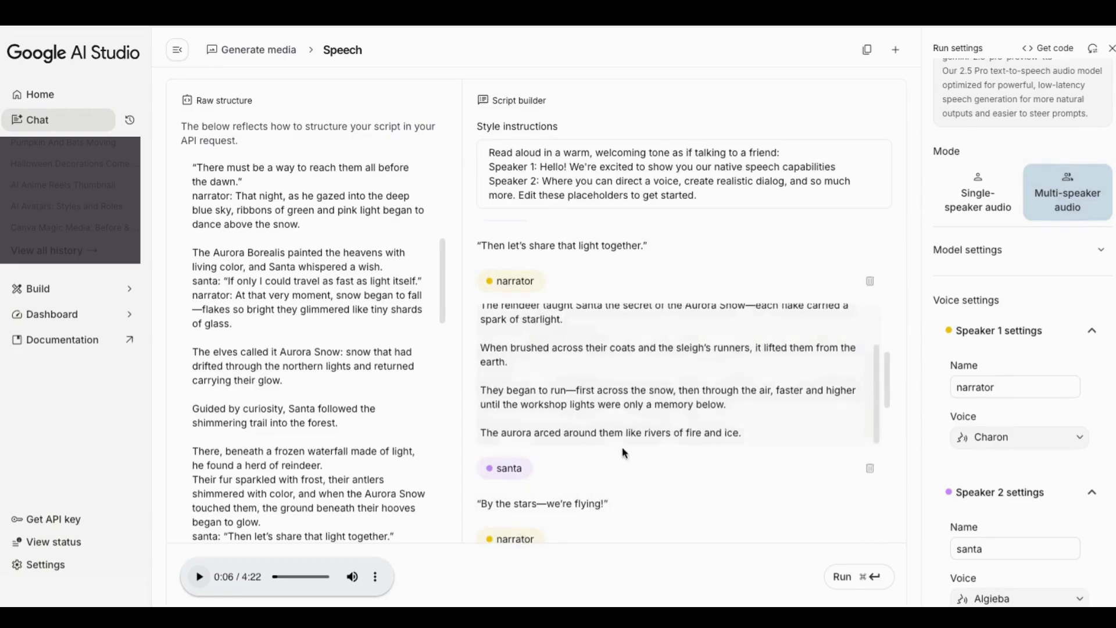
pyautogui.scroll(-5, 620, 449)
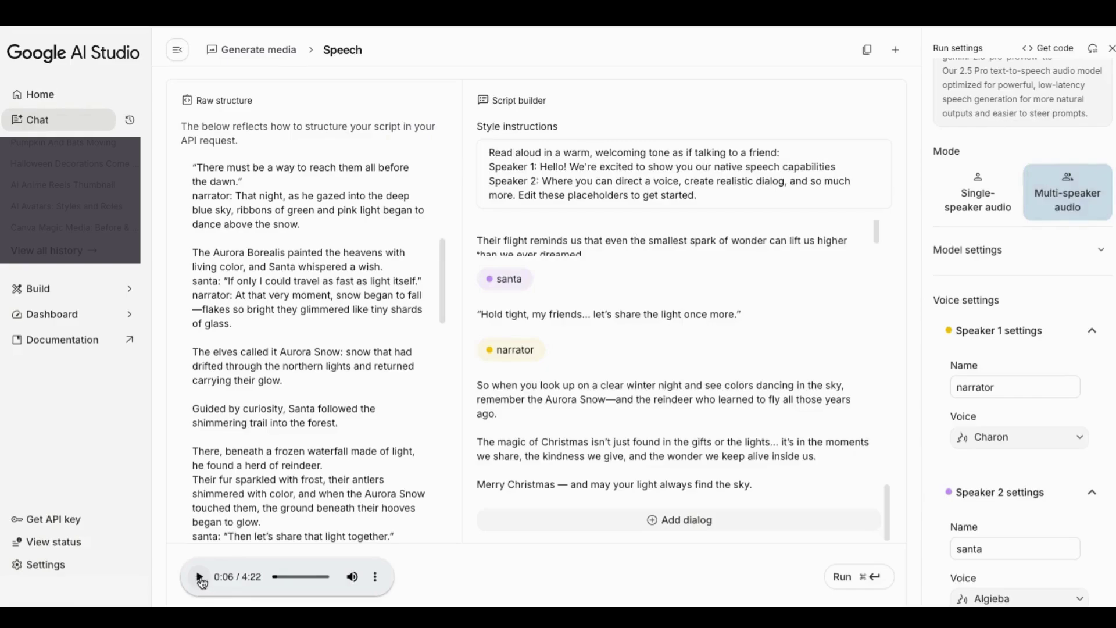
pyautogui.click(377, 579)
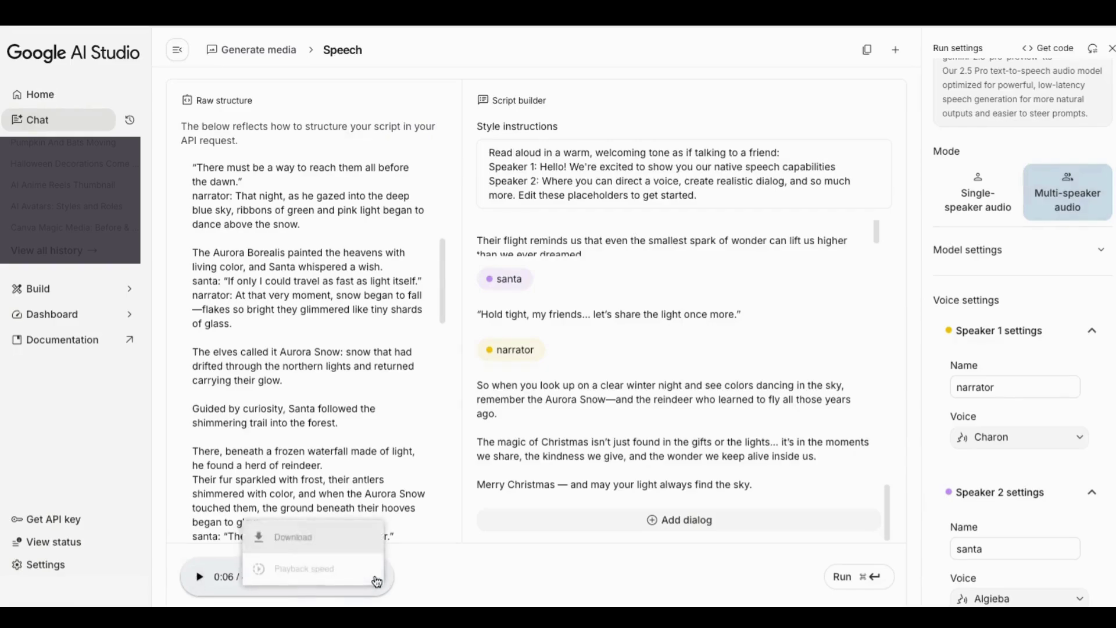
pyautogui.click(287, 542)
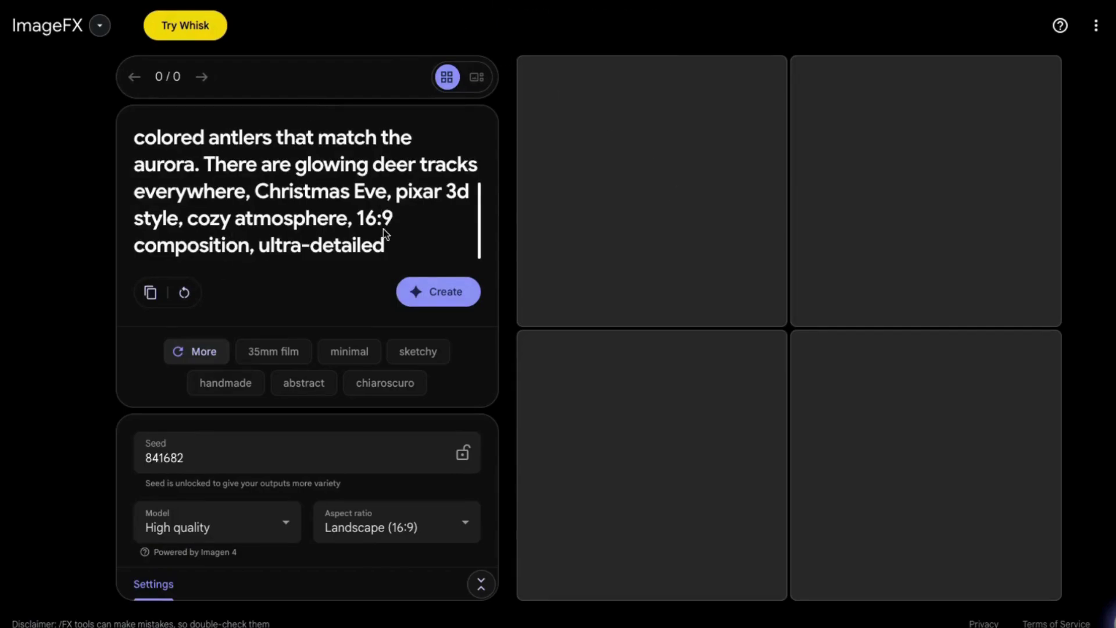
# Lock the ImageFX seed for the Santa-and-reindeer aurora prompt
pyautogui.scroll(3, 380, 233)
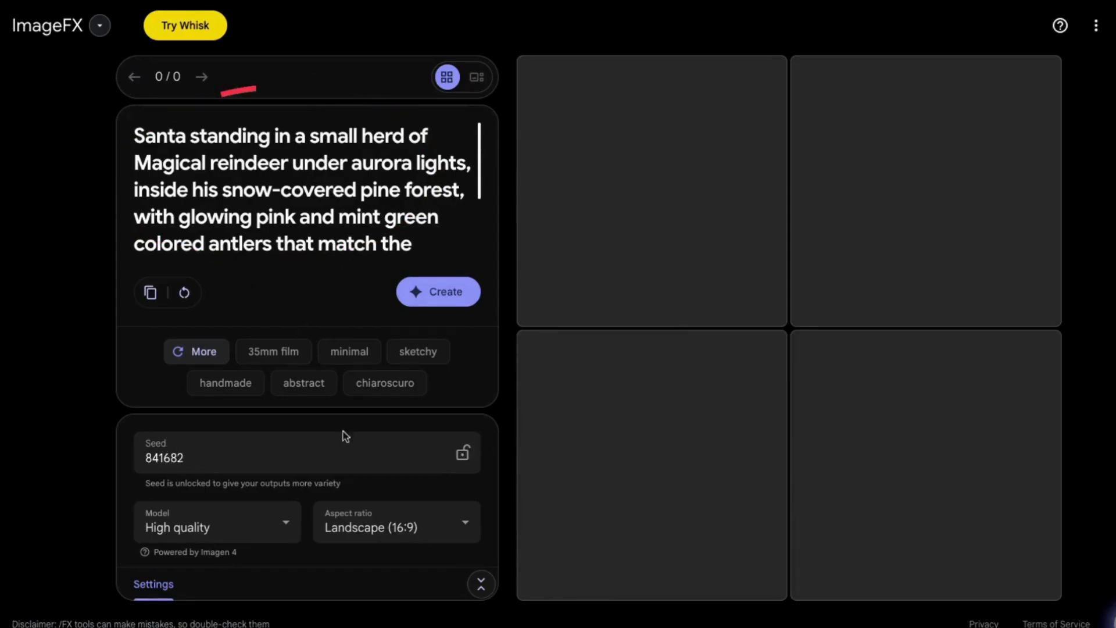
pyautogui.click(463, 452)
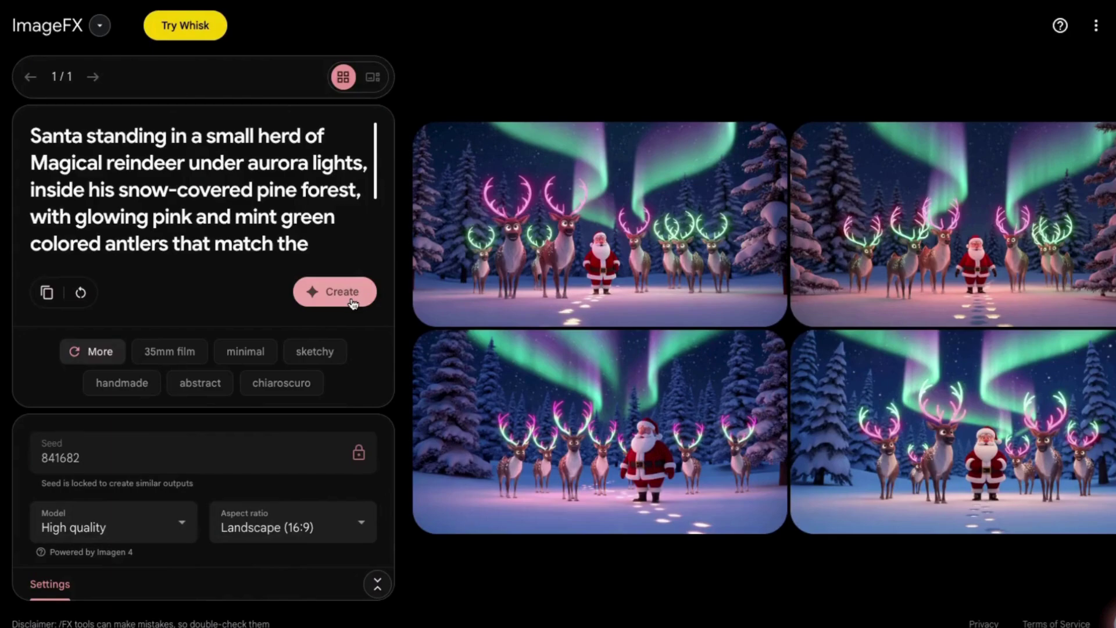
# Browse the four generated images in large view and download the fourth one
pyautogui.moveTo(670, 234)
pyautogui.click(579, 213)
pyautogui.click(734, 478)
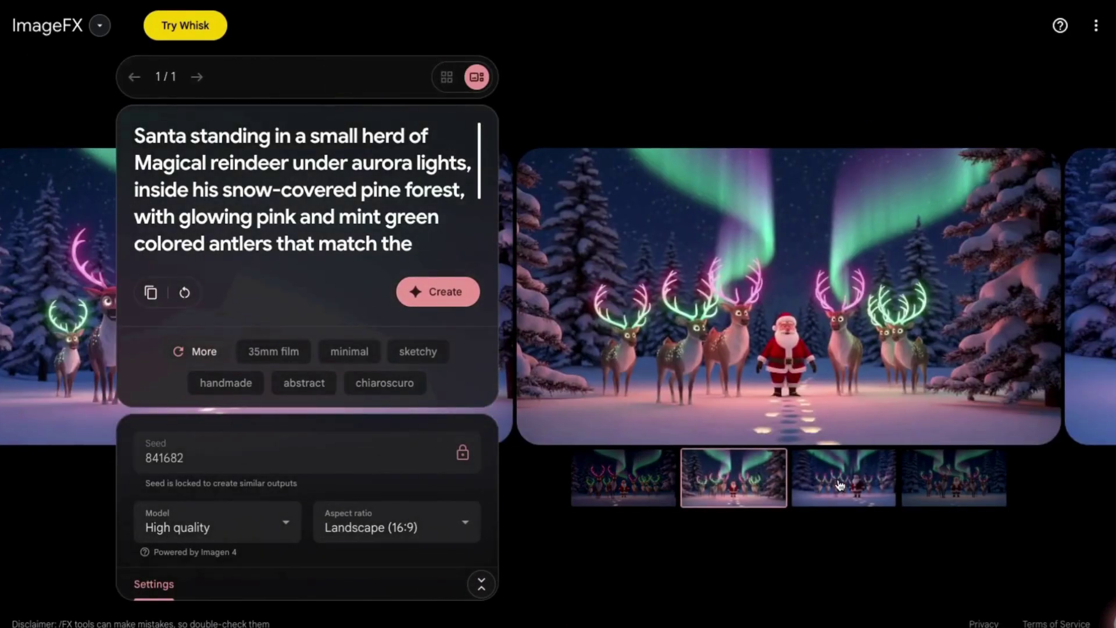
pyautogui.click(840, 485)
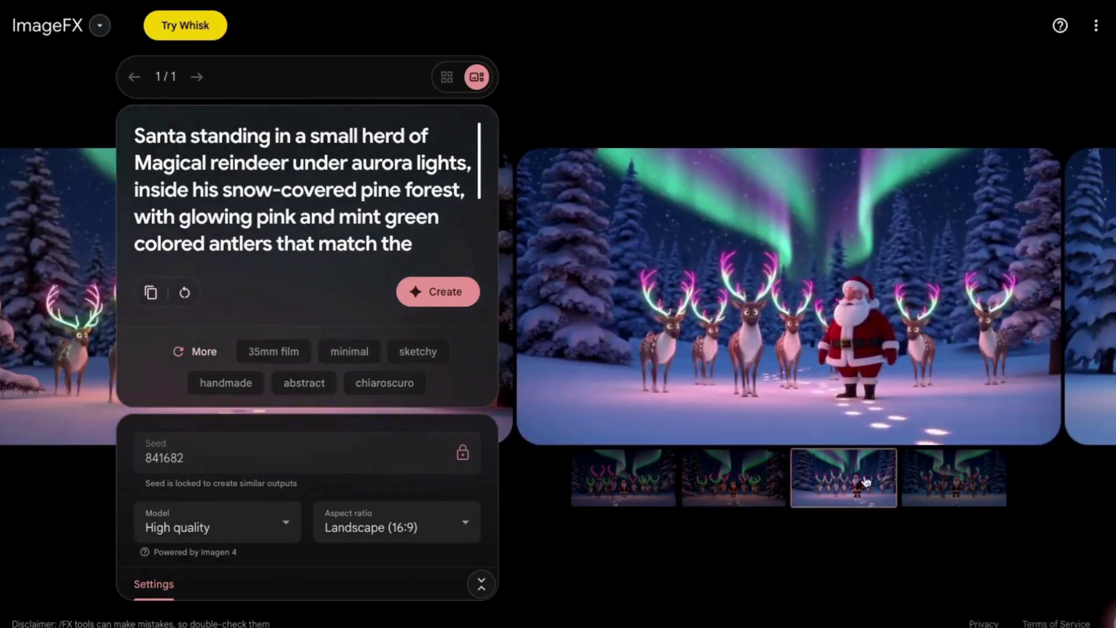
pyautogui.click(946, 482)
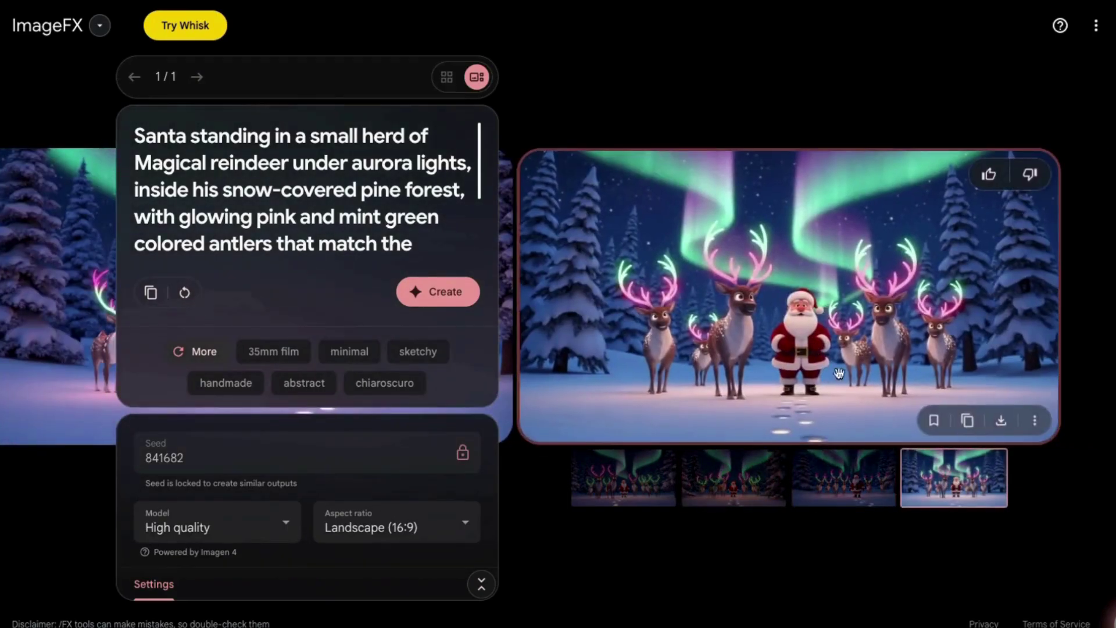
pyautogui.click(1001, 420)
# Download the second and first generated Santa-and-reindeer images as well
pyautogui.click(834, 457)
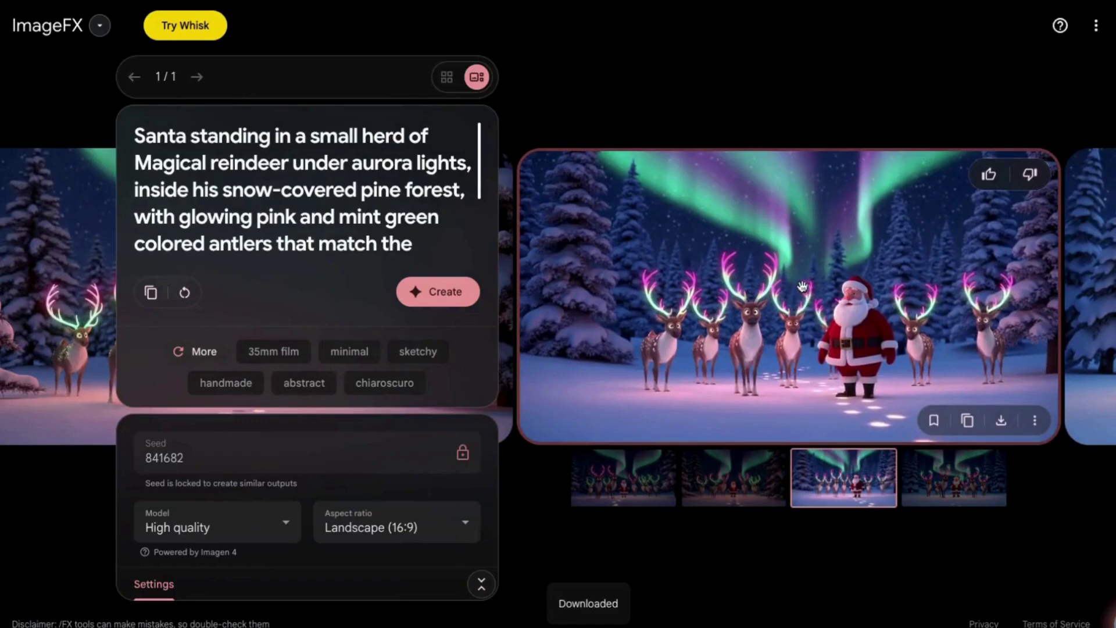
pyautogui.click(731, 476)
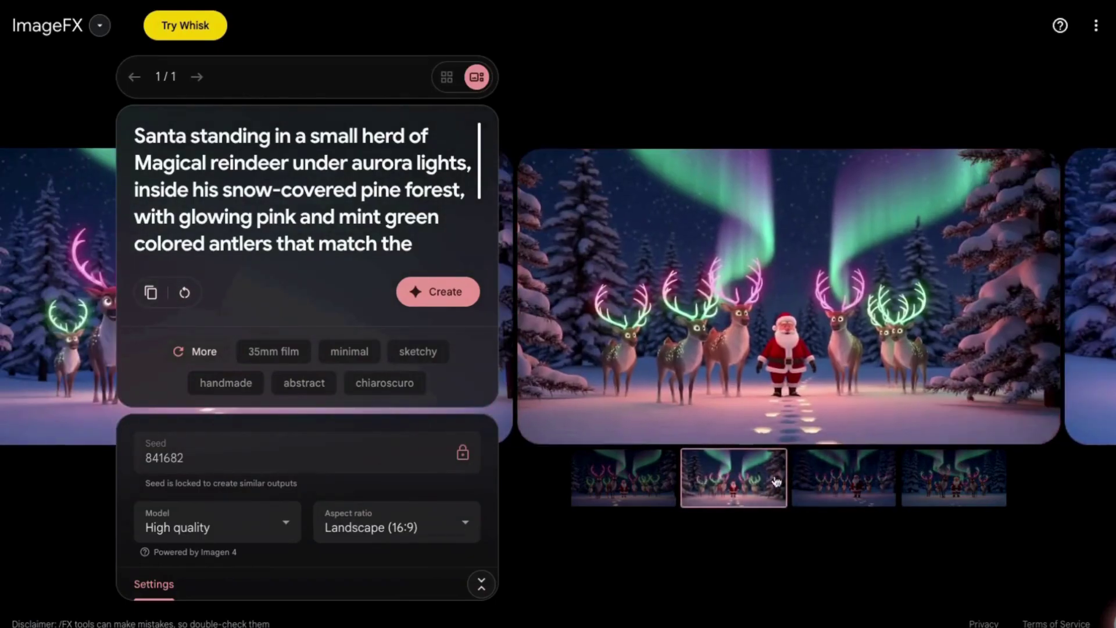
pyautogui.click(999, 420)
pyautogui.click(621, 481)
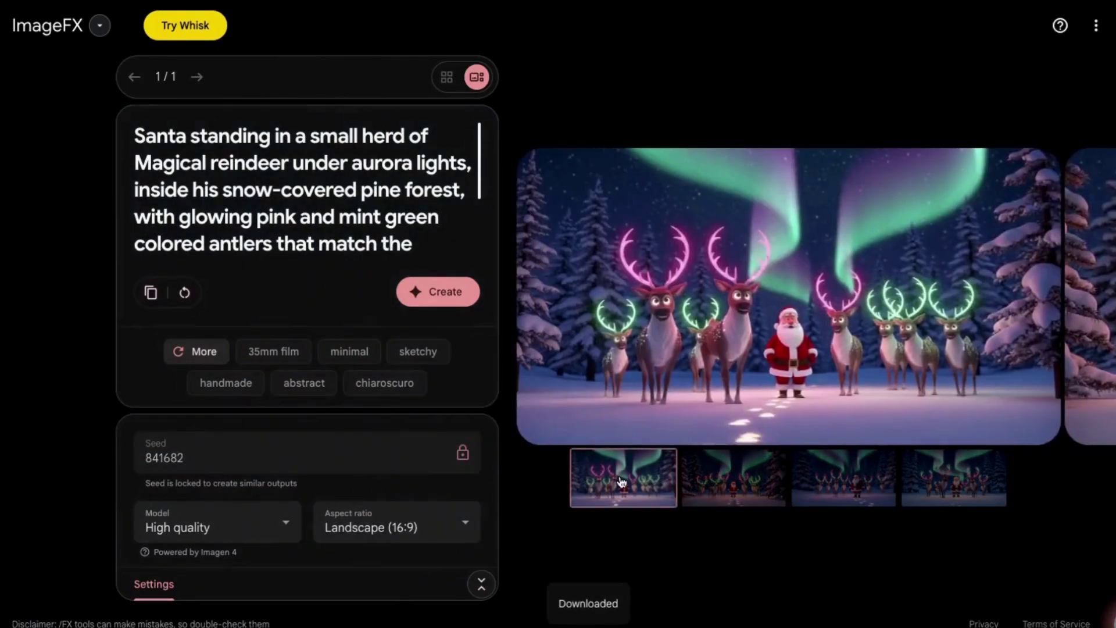
pyautogui.click(1000, 420)
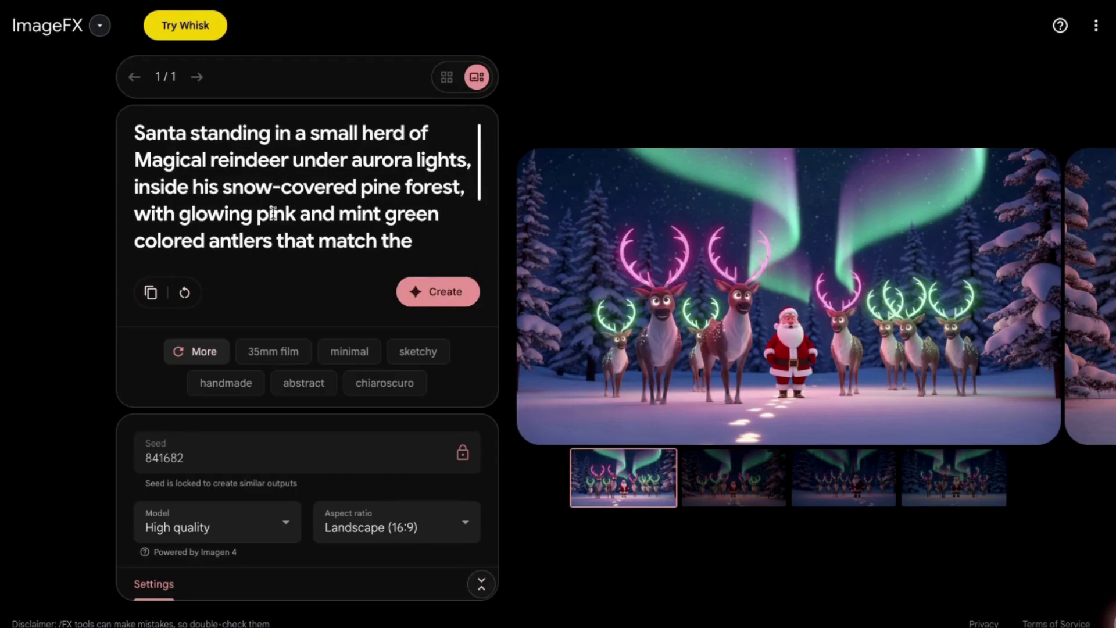
pyautogui.scroll(-1, 271, 215)
pyautogui.scroll(1, 271, 213)
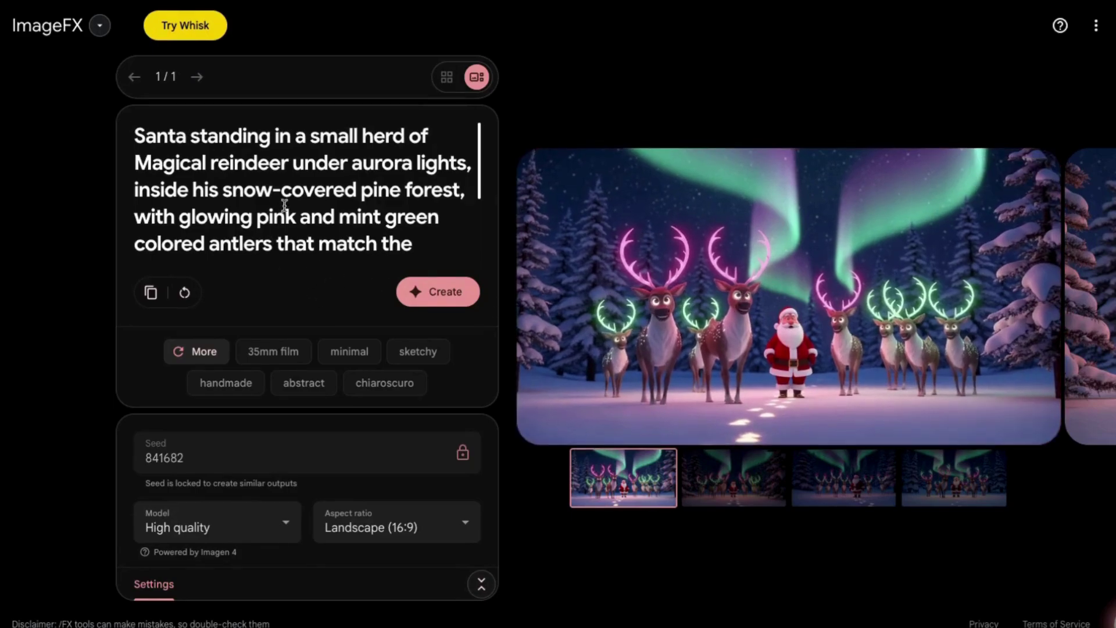
pyautogui.scroll(-4, 268, 271)
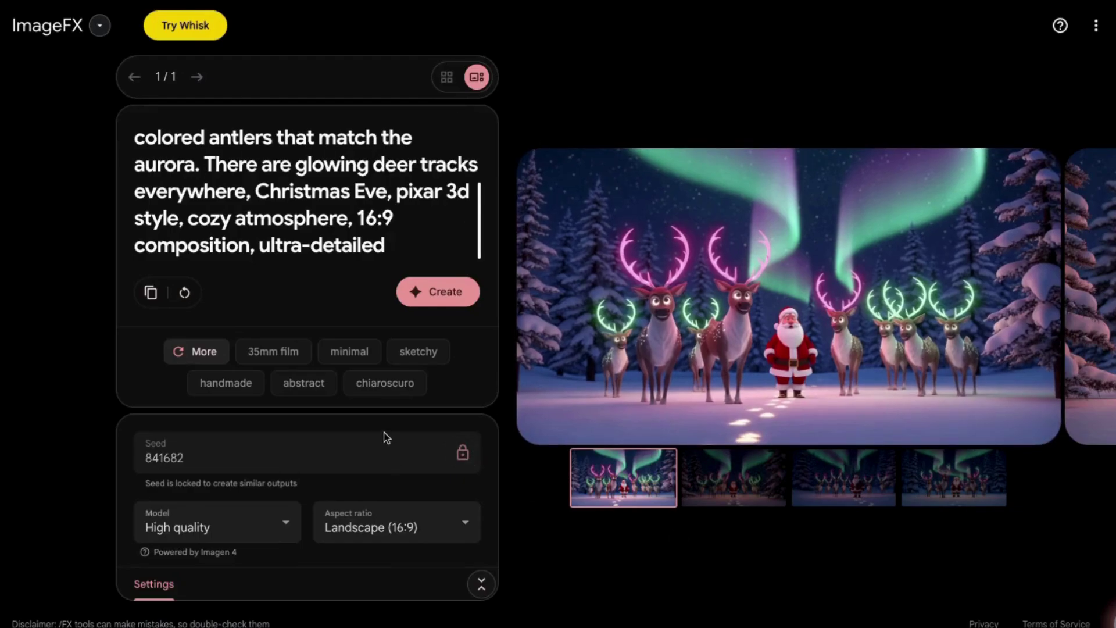
pyautogui.scroll(4, 276, 220)
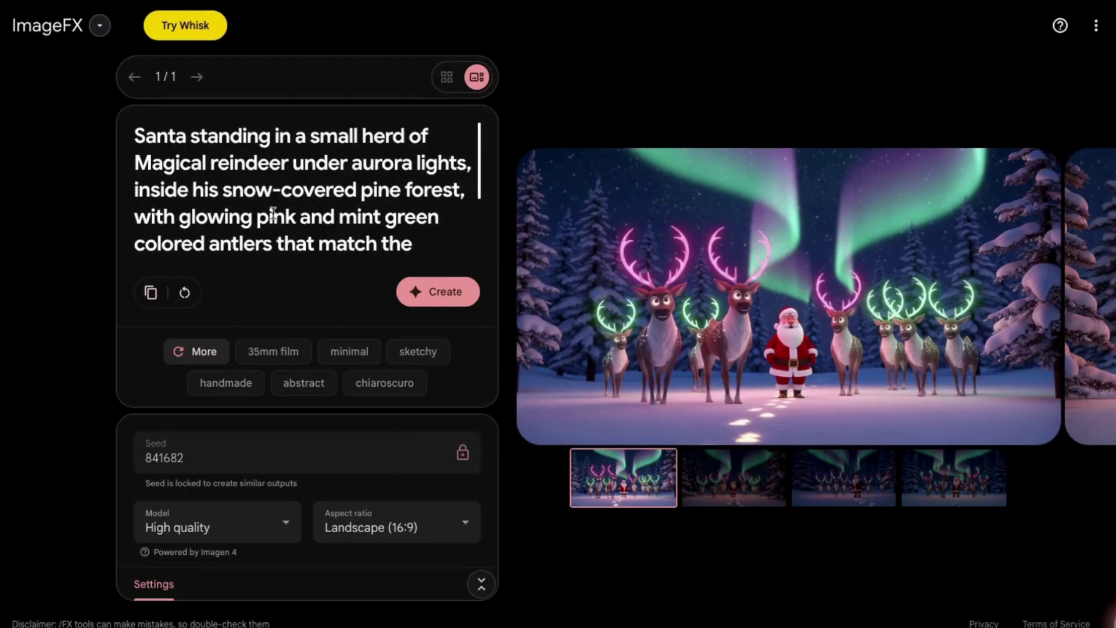
pyautogui.scroll(-1, 272, 213)
pyautogui.scroll(1, 271, 212)
pyautogui.scroll(-4, 285, 204)
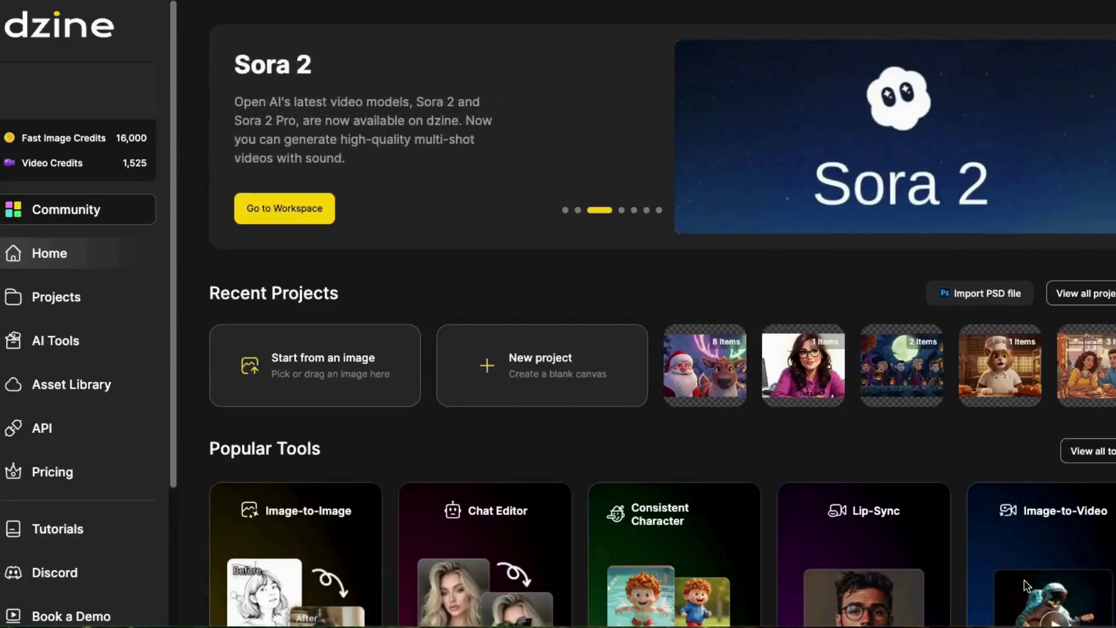
# Scroll through the Dzine home dashboard's Recent Projects and Popular Tools
pyautogui.scroll(-4, 69, 407)
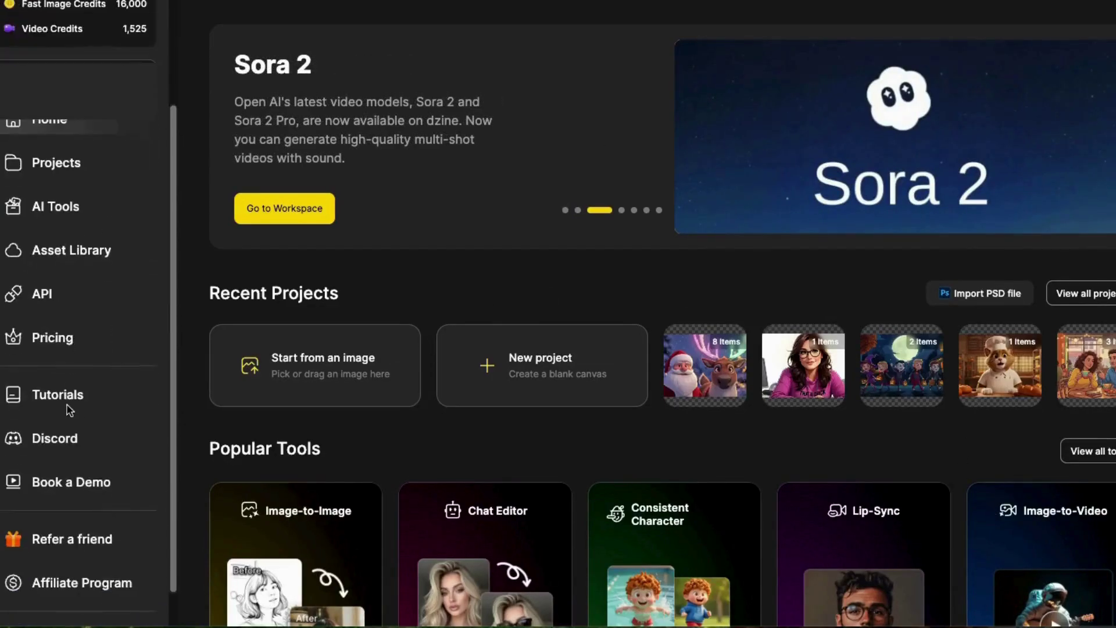
pyautogui.scroll(4, 70, 413)
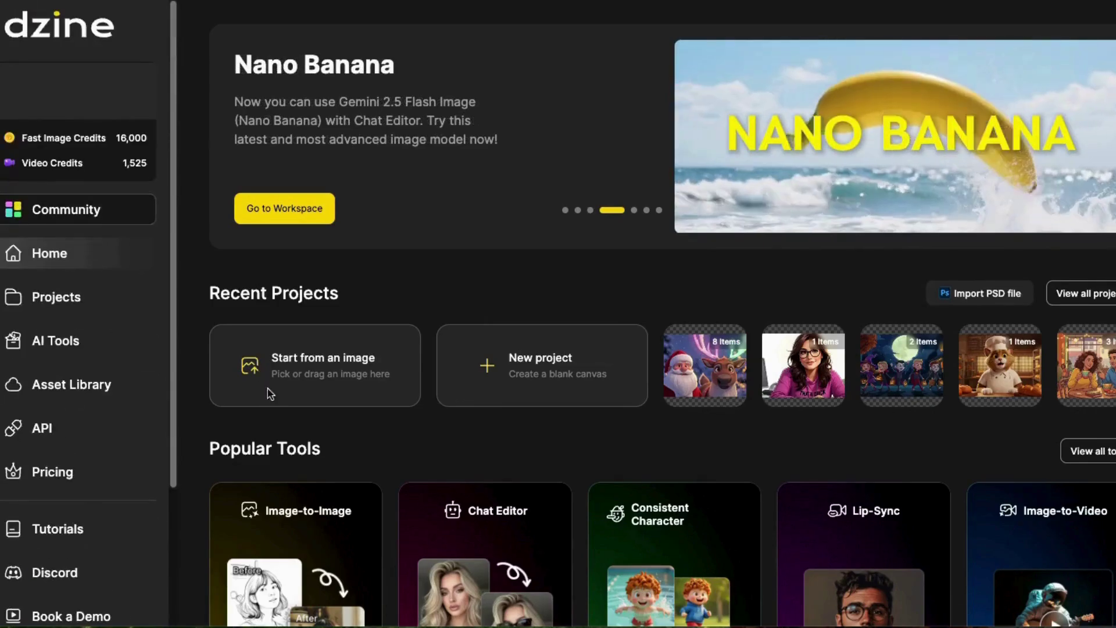
pyautogui.scroll(-10, 369, 469)
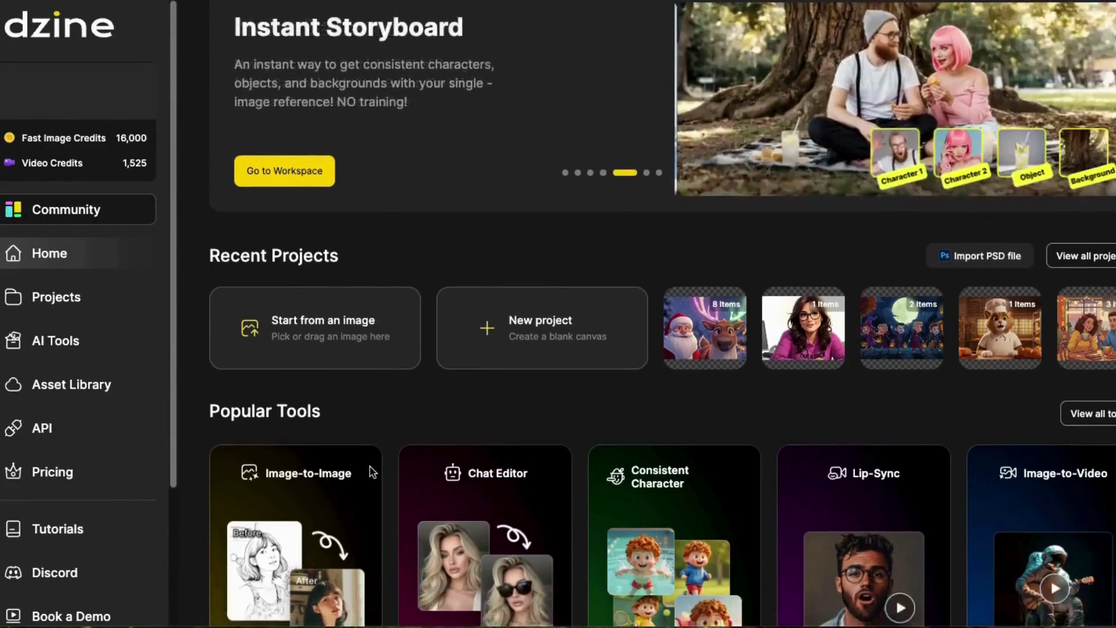
pyautogui.scroll(-2, 370, 471)
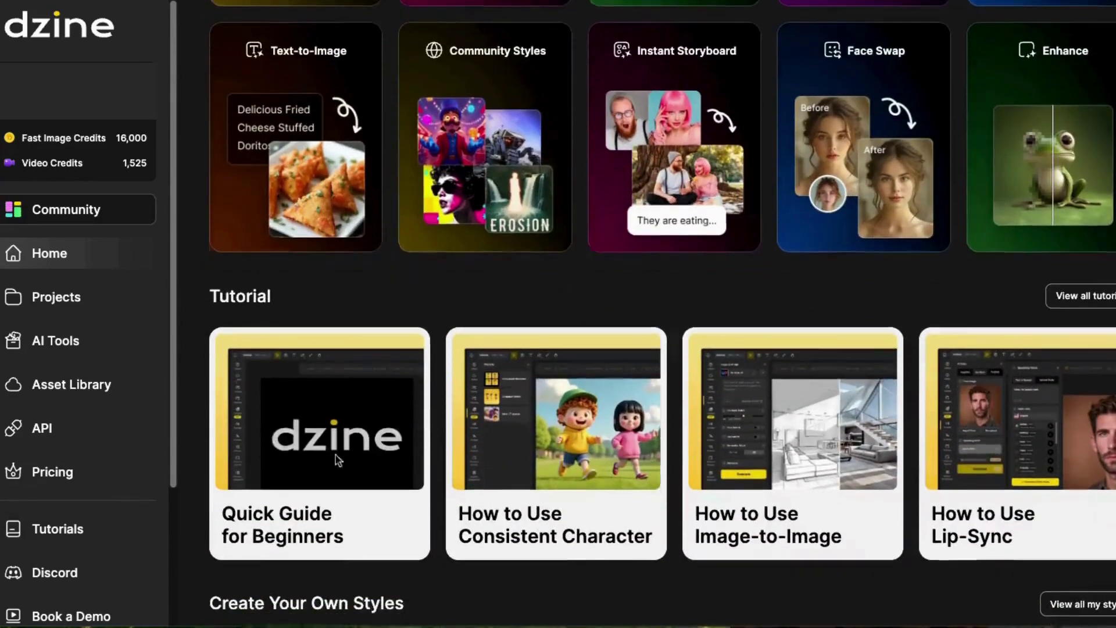
pyautogui.scroll(-6, 737, 467)
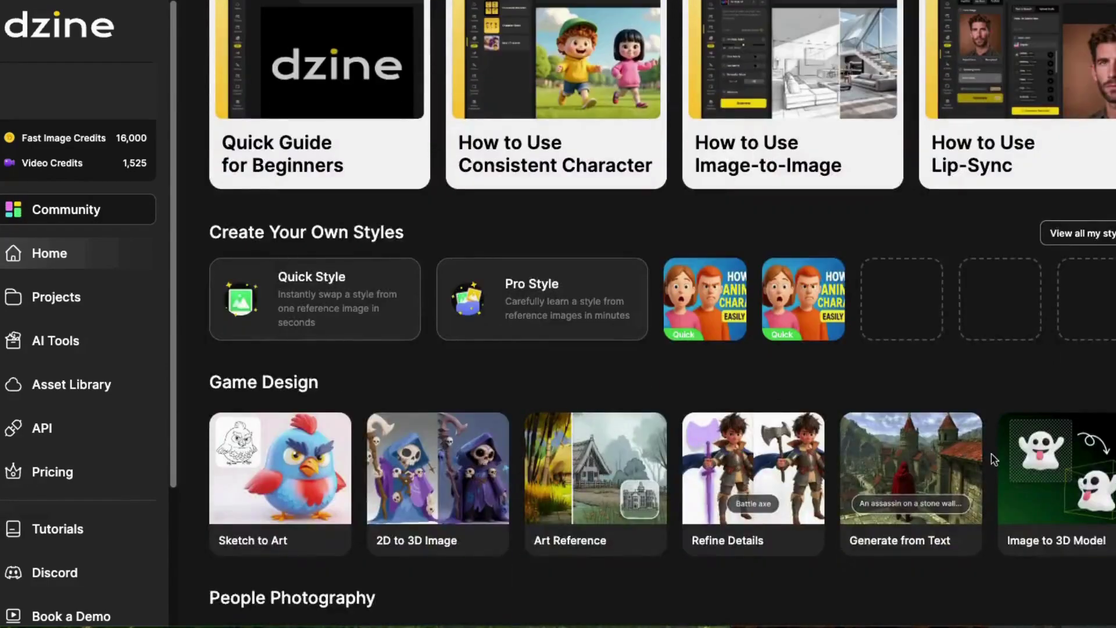
pyautogui.scroll(15, 493, 481)
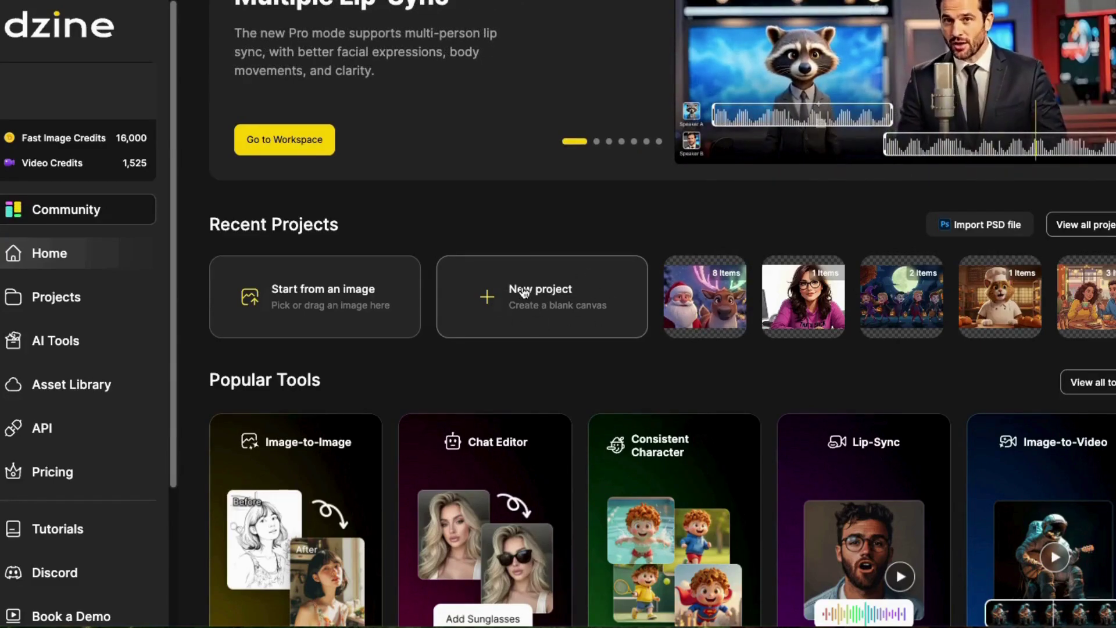
# Create a new blank 16:9 project at 1536×864 and zoom the canvas to 50%
pyautogui.click(510, 288)
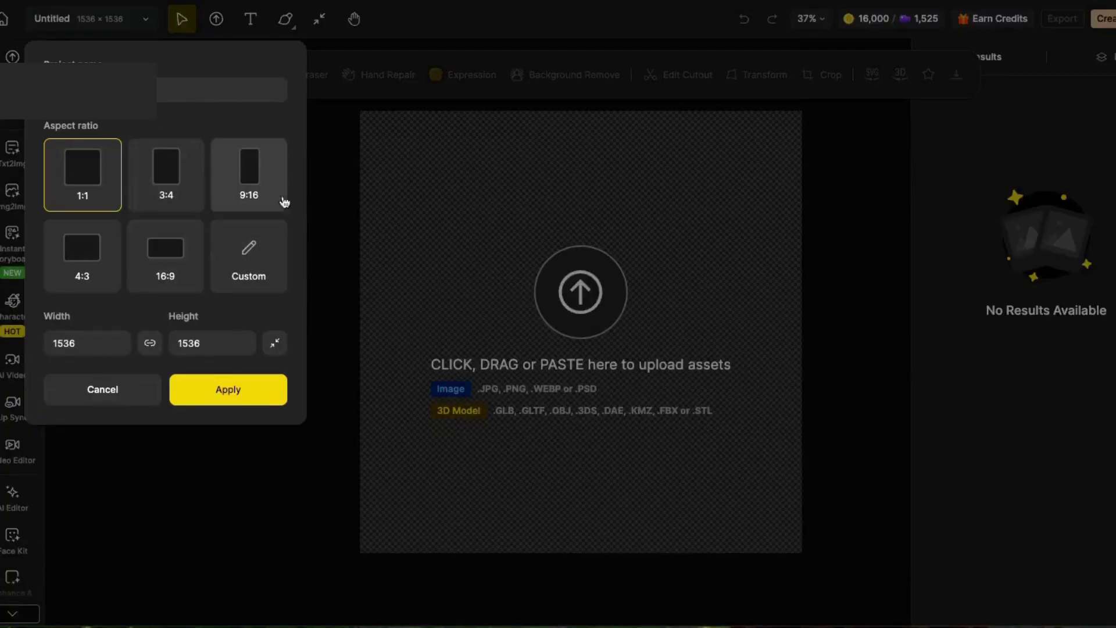
pyautogui.click(161, 250)
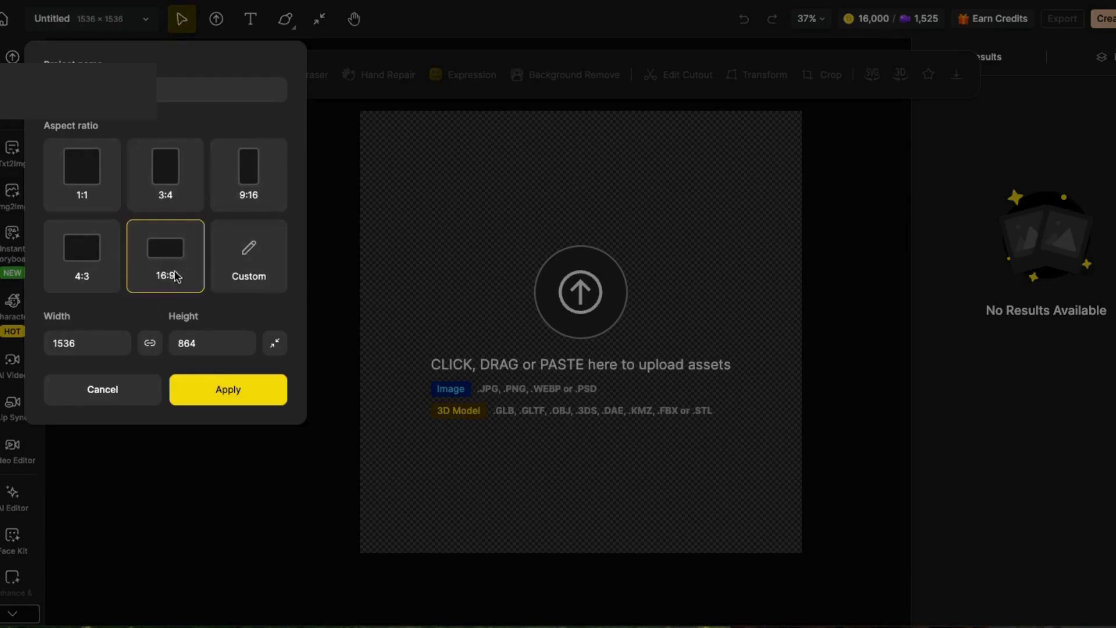
pyautogui.click(244, 391)
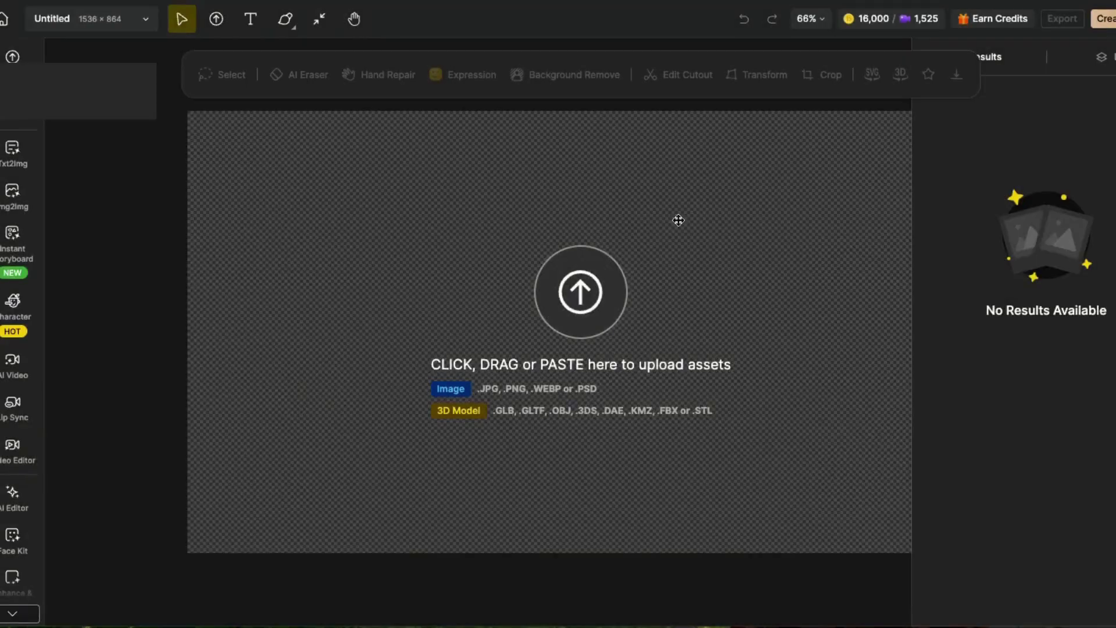
pyautogui.click(814, 21)
pyautogui.click(813, 72)
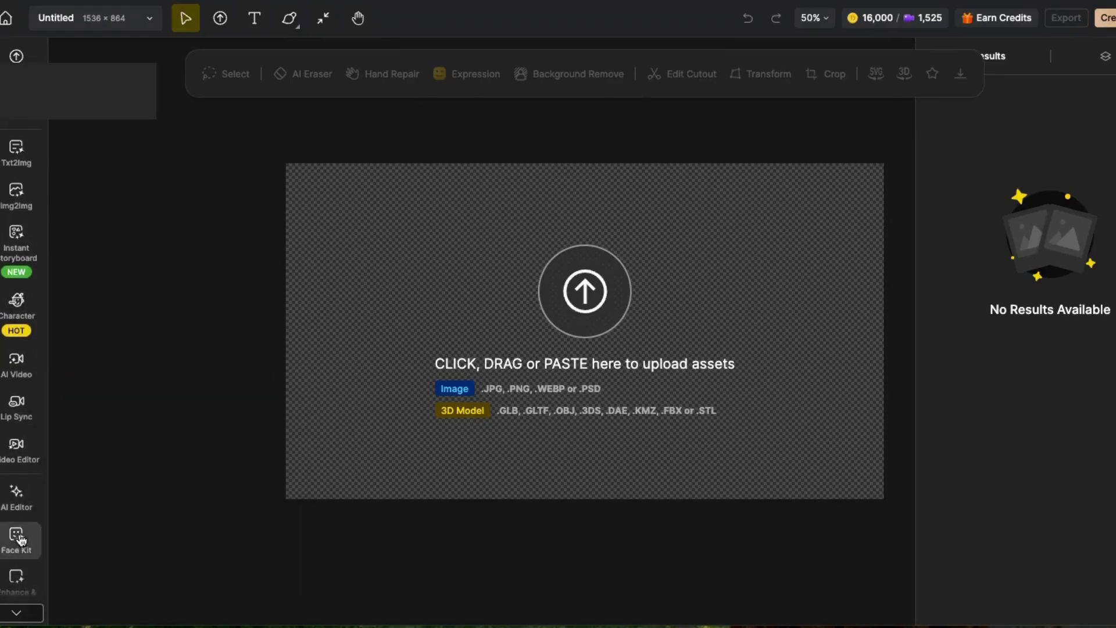
pyautogui.moveTo(14, 368)
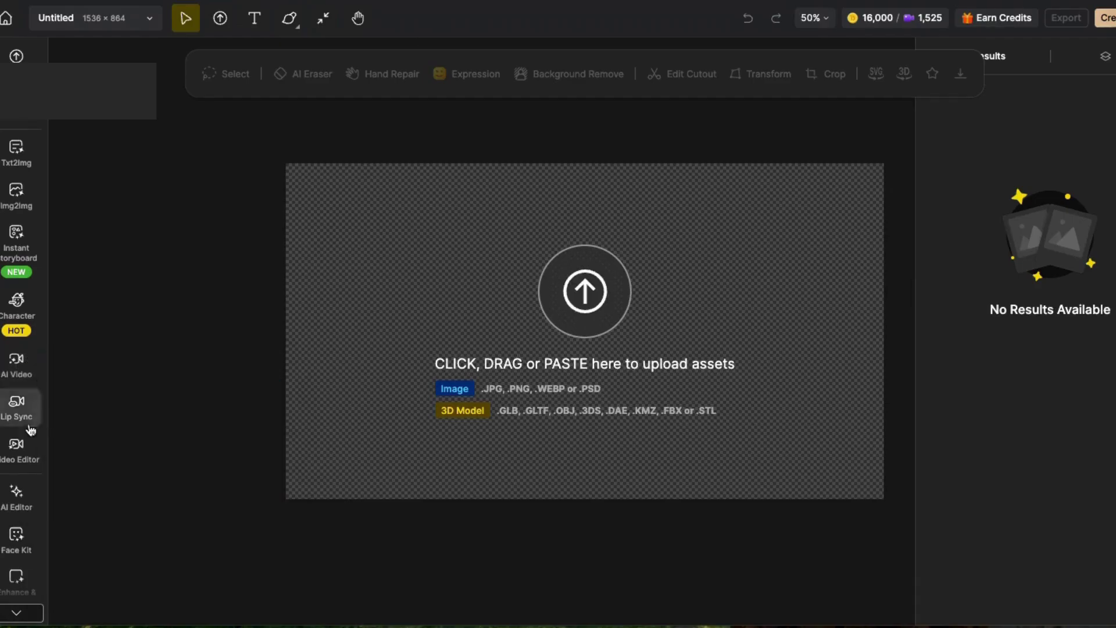
pyautogui.moveTo(27, 410)
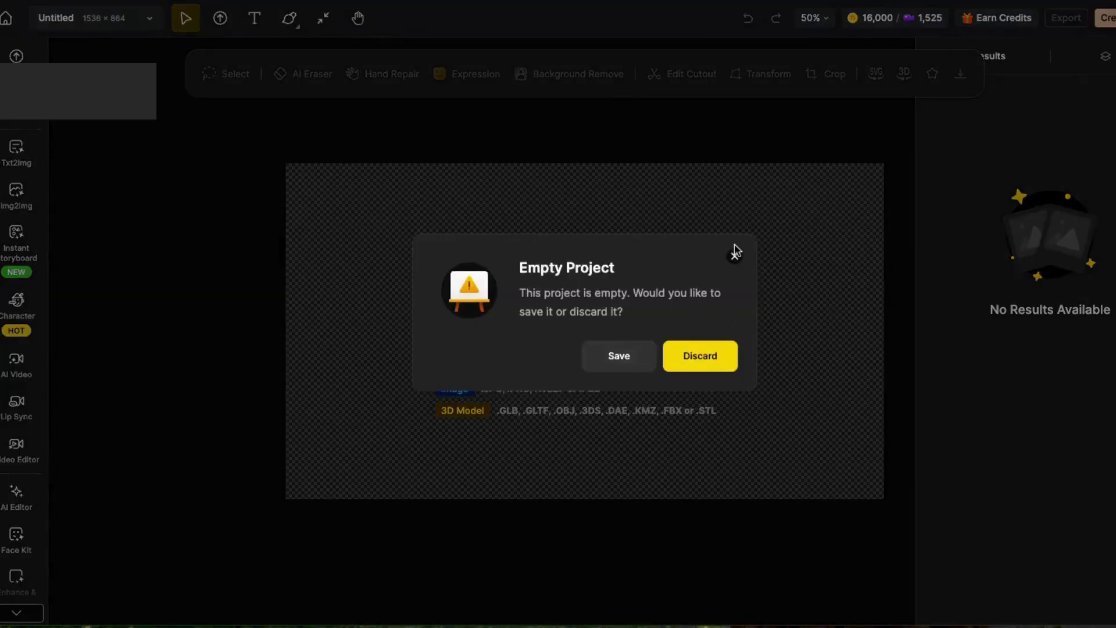
# Discard the empty project, open the reindeer project at 50% zoom, and select its Santa image
pyautogui.click(735, 254)
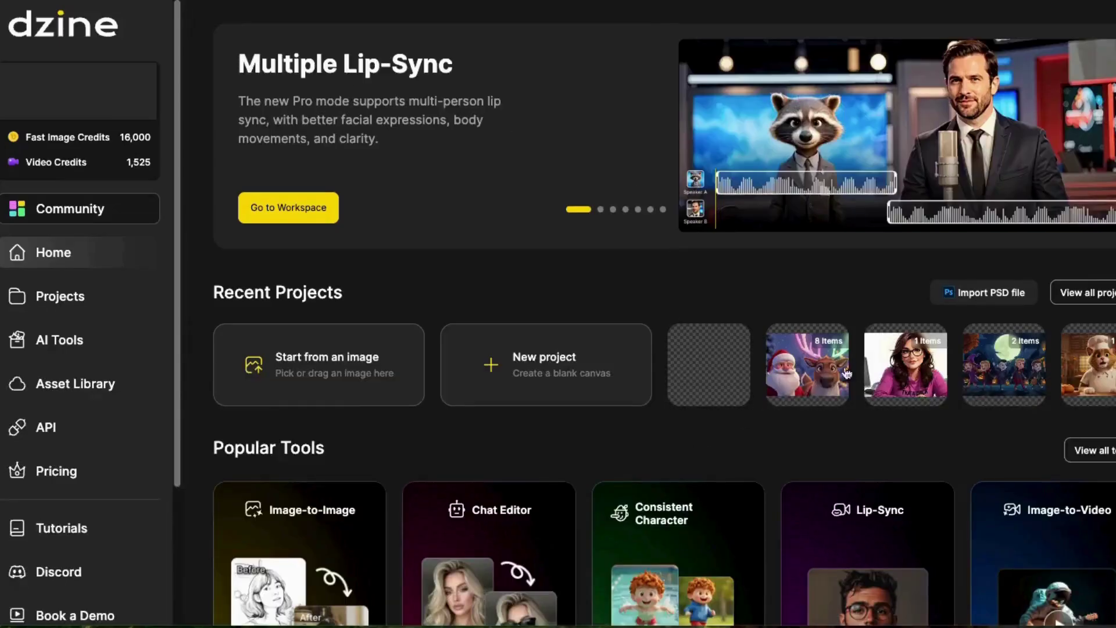
pyautogui.click(834, 371)
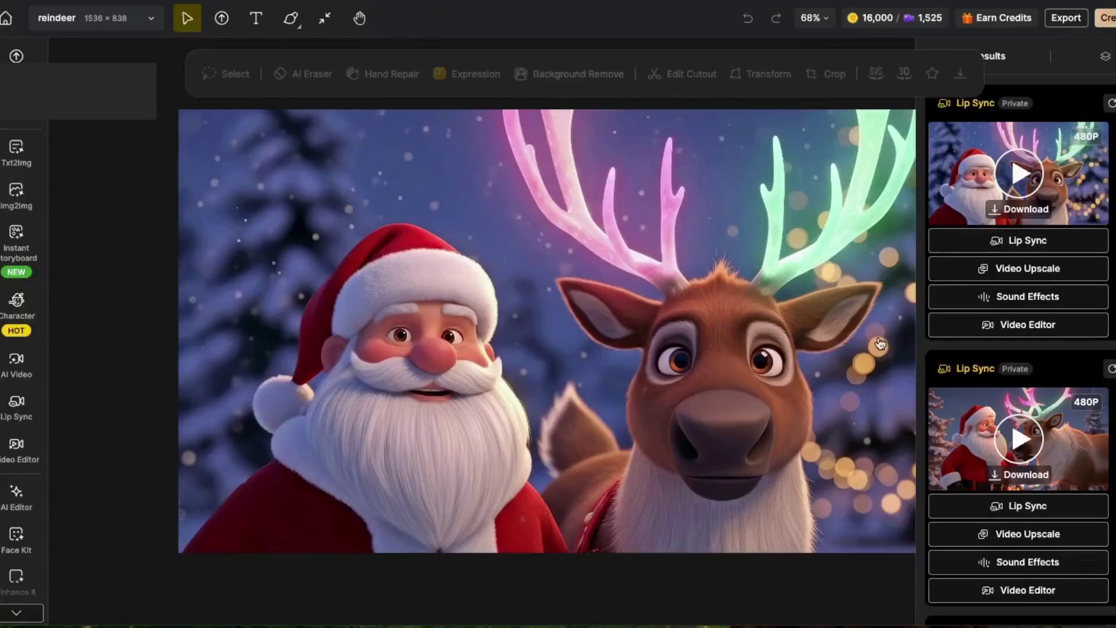
pyautogui.click(814, 18)
pyautogui.click(820, 74)
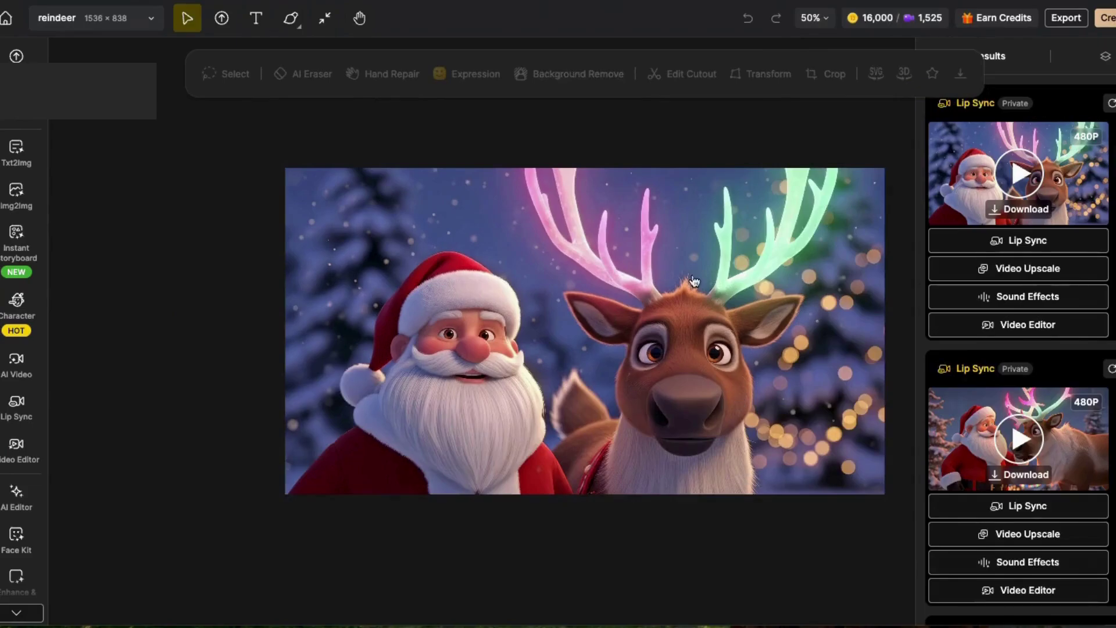
pyautogui.scroll(-5, 988, 326)
pyautogui.scroll(5, 995, 332)
pyautogui.click(505, 307)
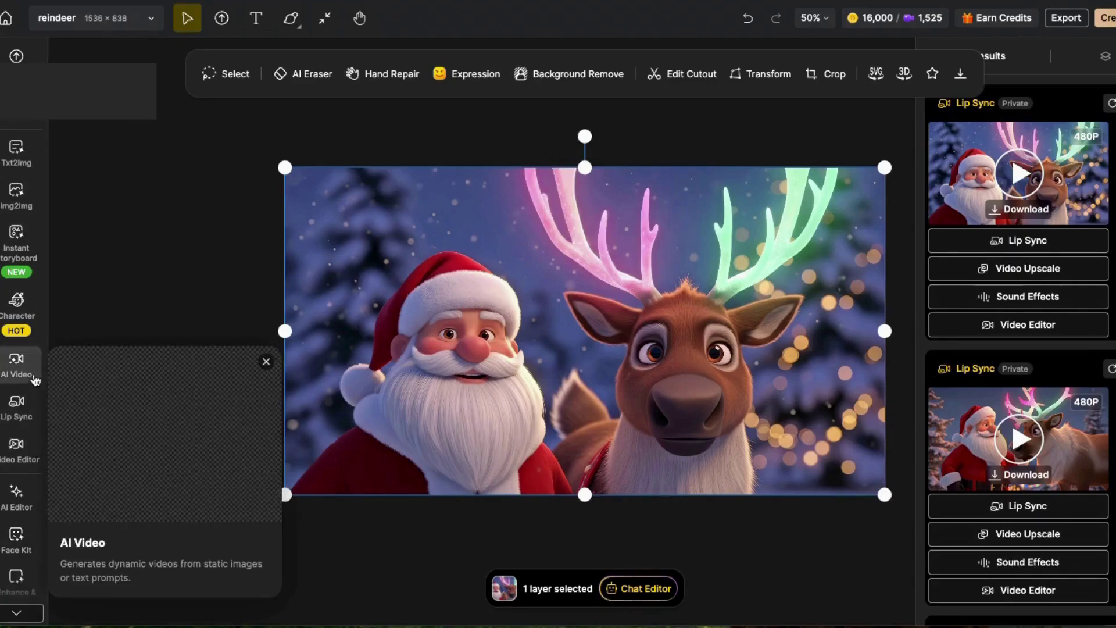
# Keep Kling 1.6 standard and set the Santa-and-reindeer picture as the start frame
pyautogui.click(34, 376)
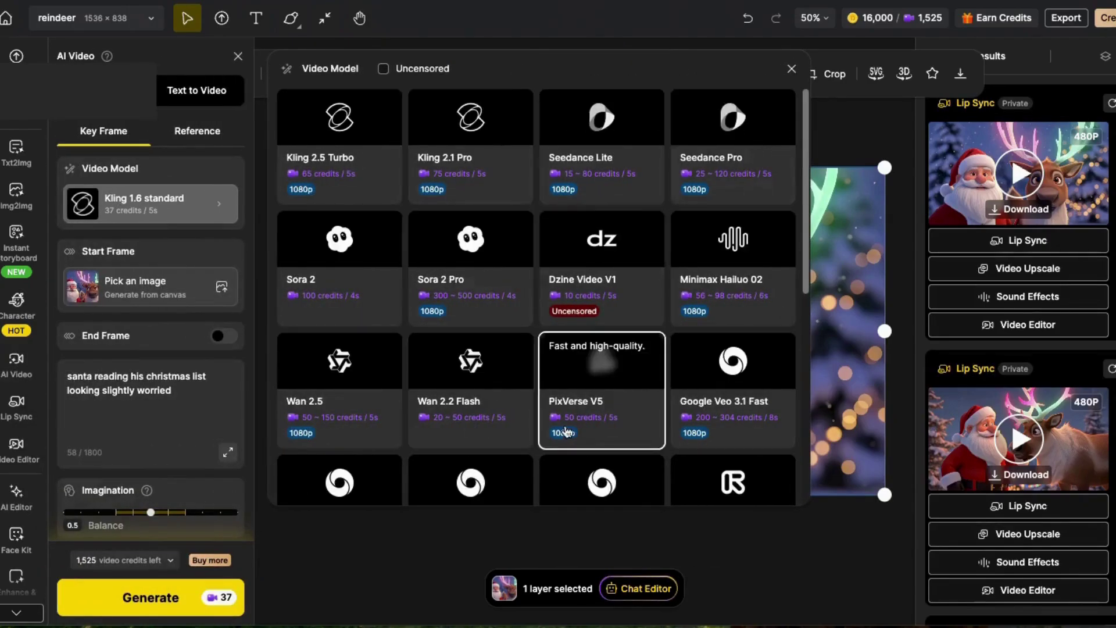
pyautogui.scroll(-7, 567, 431)
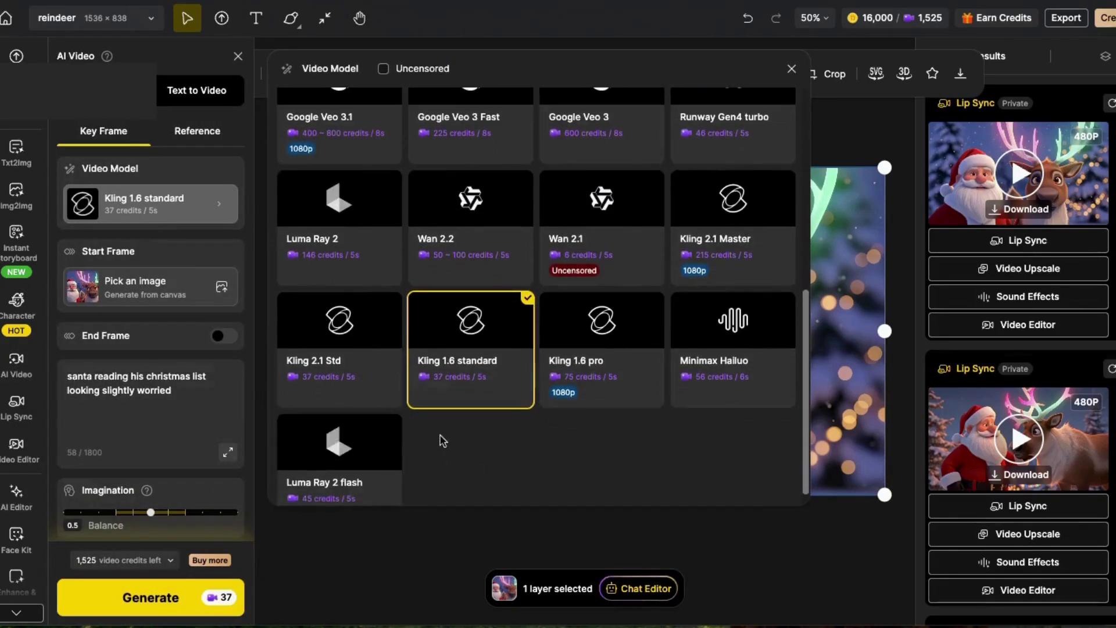
pyautogui.scroll(1, 692, 348)
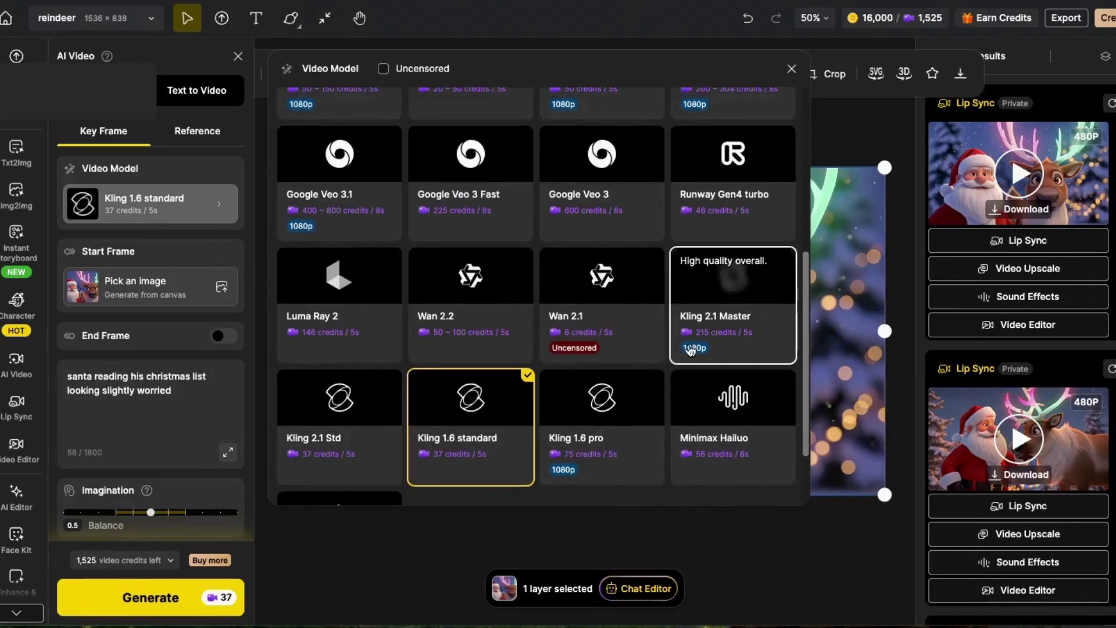
pyautogui.scroll(3, 699, 348)
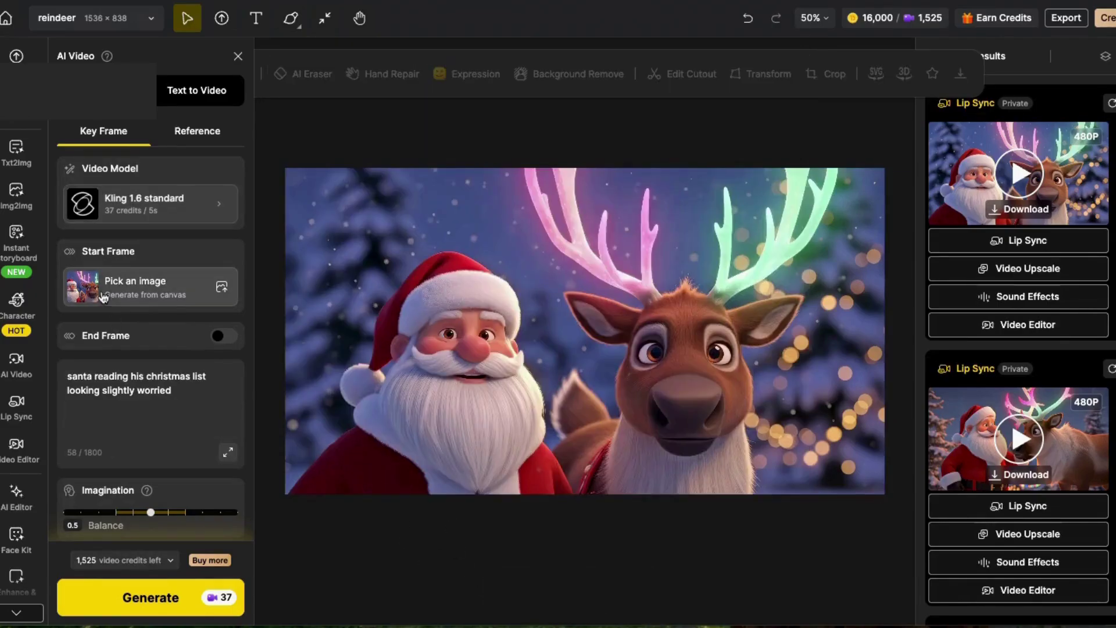
pyautogui.click(110, 294)
pyautogui.click(421, 317)
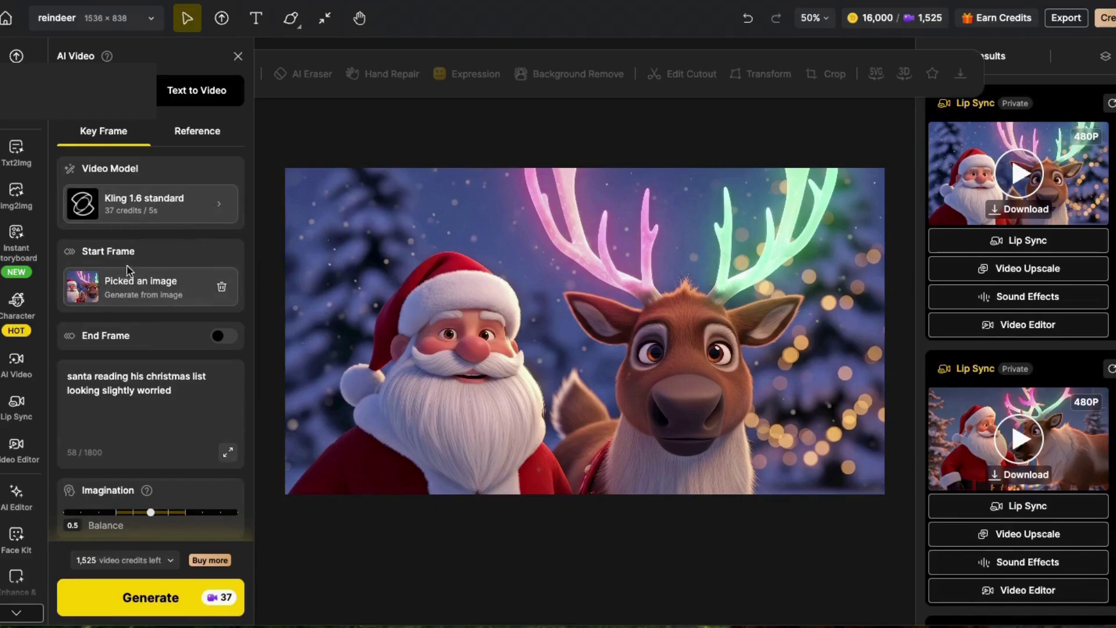
# Replace the video prompt with 'santa meeting the reindeer'
pyautogui.click(121, 401)
pyautogui.hotkey('ctrl', 'a')
pyautogui.write('santa meeting')
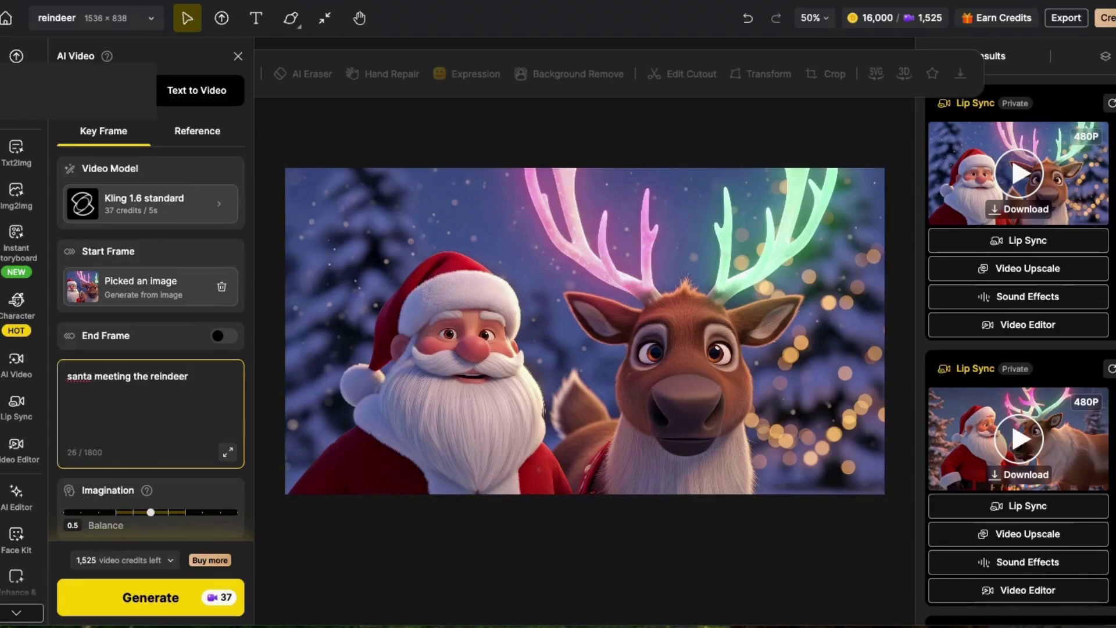
pyautogui.scroll(-3, 225, 487)
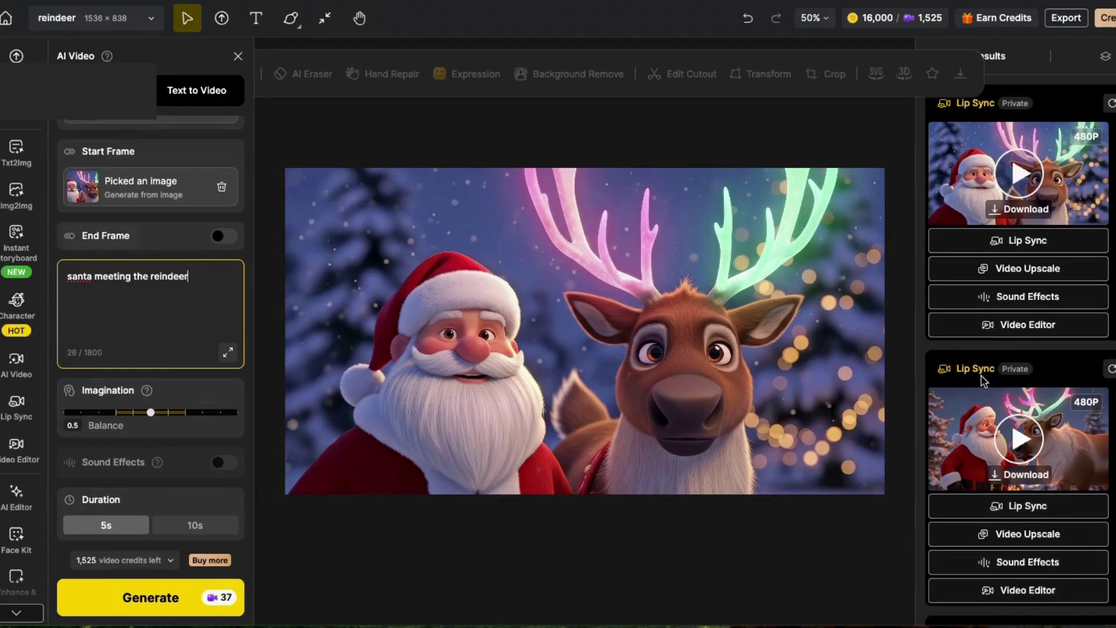
pyautogui.scroll(-8, 982, 382)
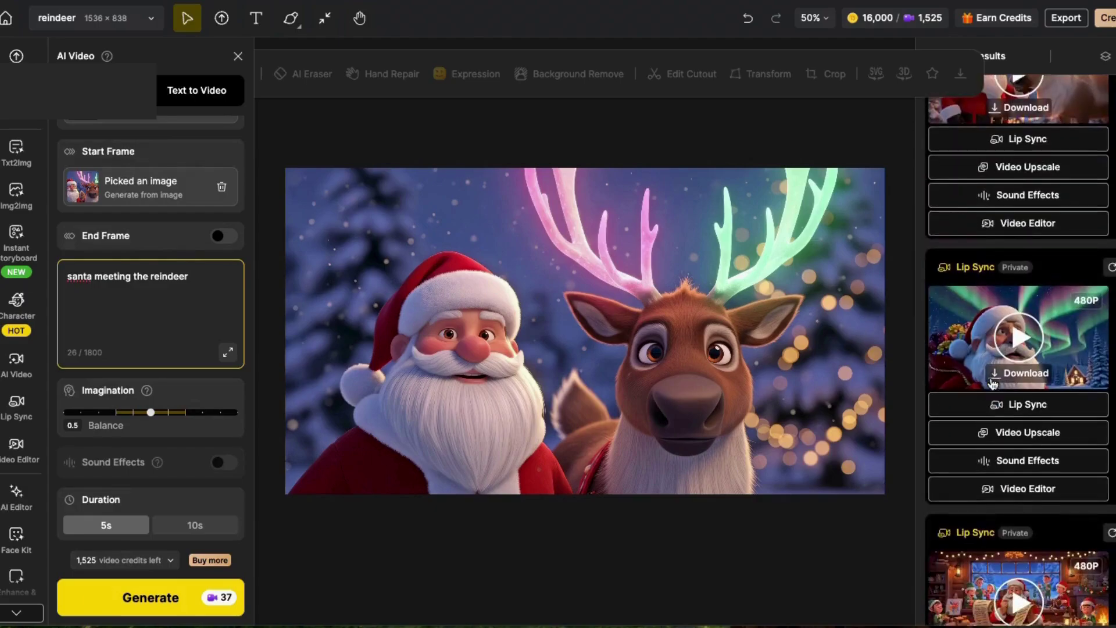
pyautogui.scroll(-3, 992, 384)
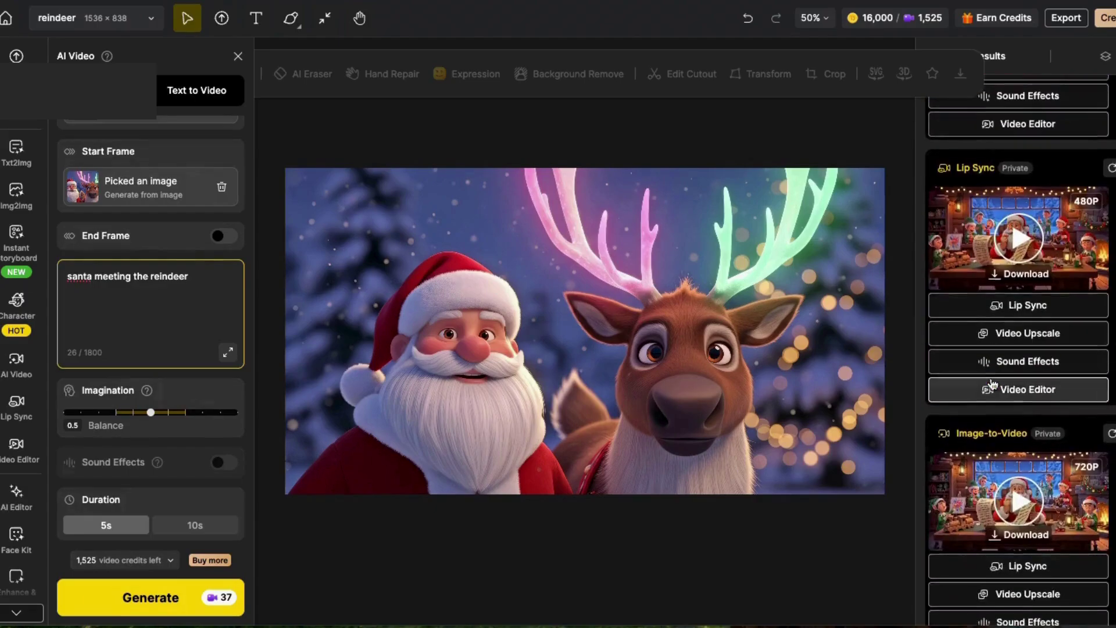
# Preview the earlier elves video result, then close the preview
pyautogui.click(962, 491)
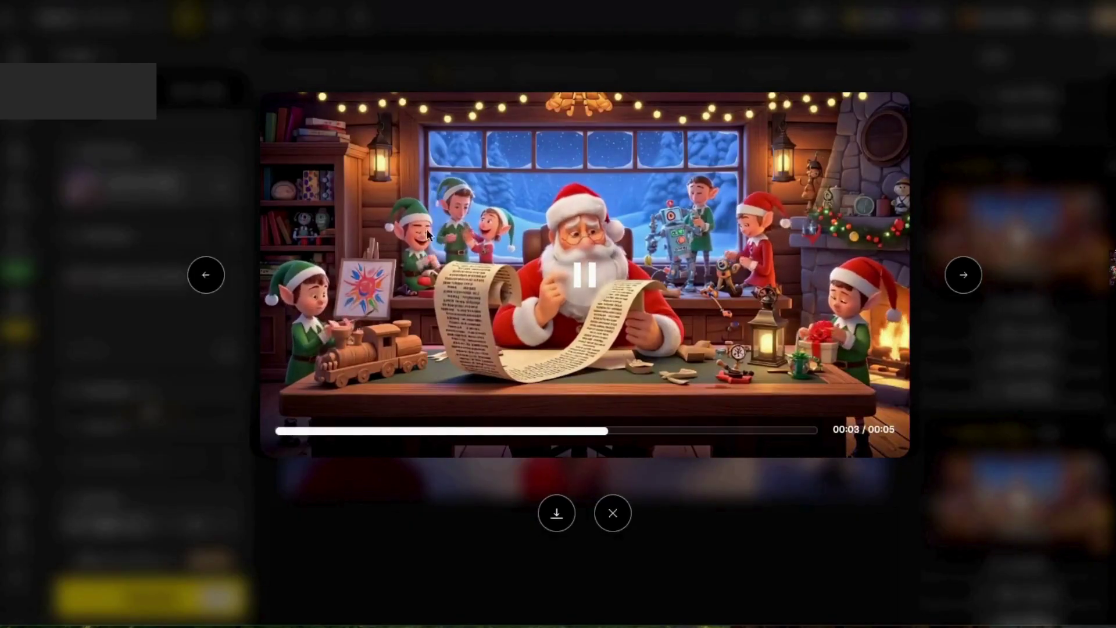
pyautogui.click(613, 512)
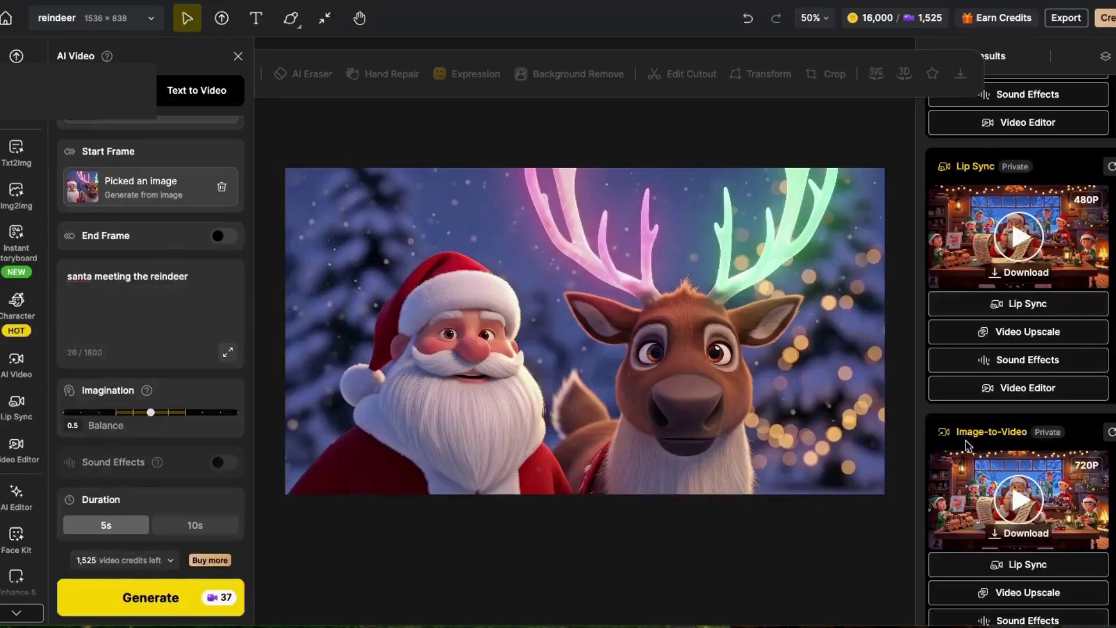
pyautogui.scroll(5, 983, 452)
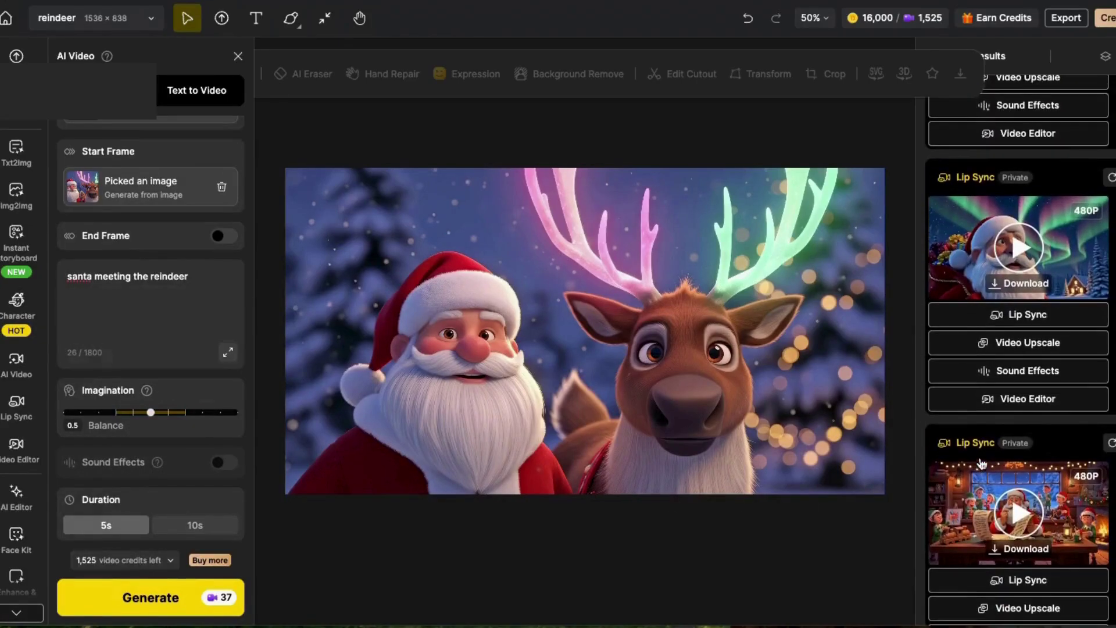
pyautogui.scroll(2, 189, 357)
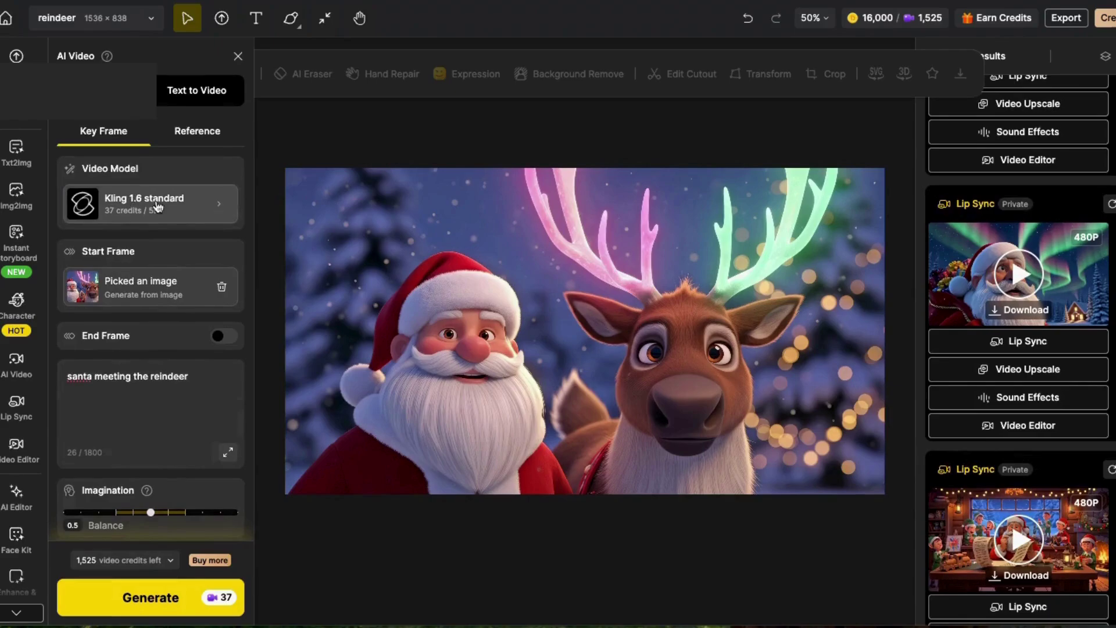
pyautogui.scroll(-2, 167, 465)
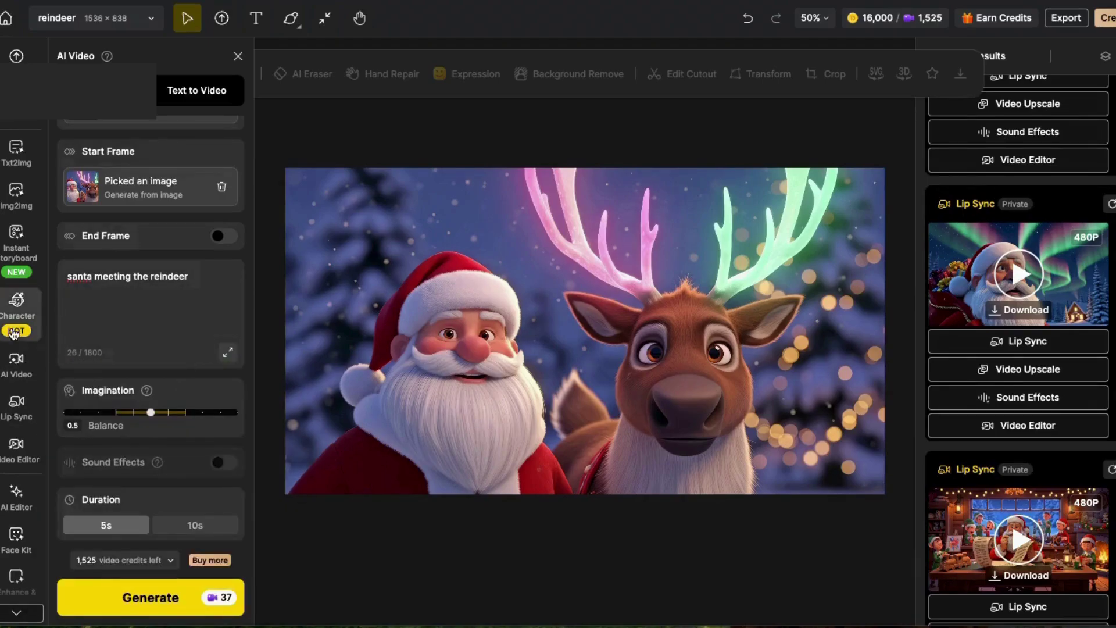
# Load the Santa-and-reindeer image into Lip Sync with Santa's face as Speaker A, cropped 16:9
pyautogui.moveTo(15, 417)
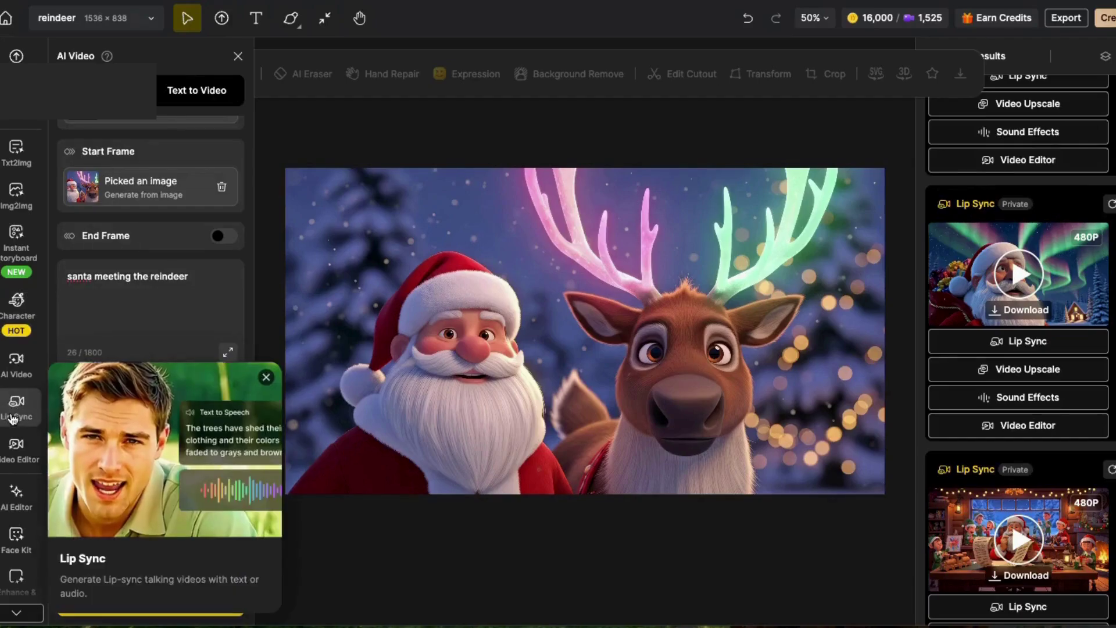
pyautogui.click(15, 414)
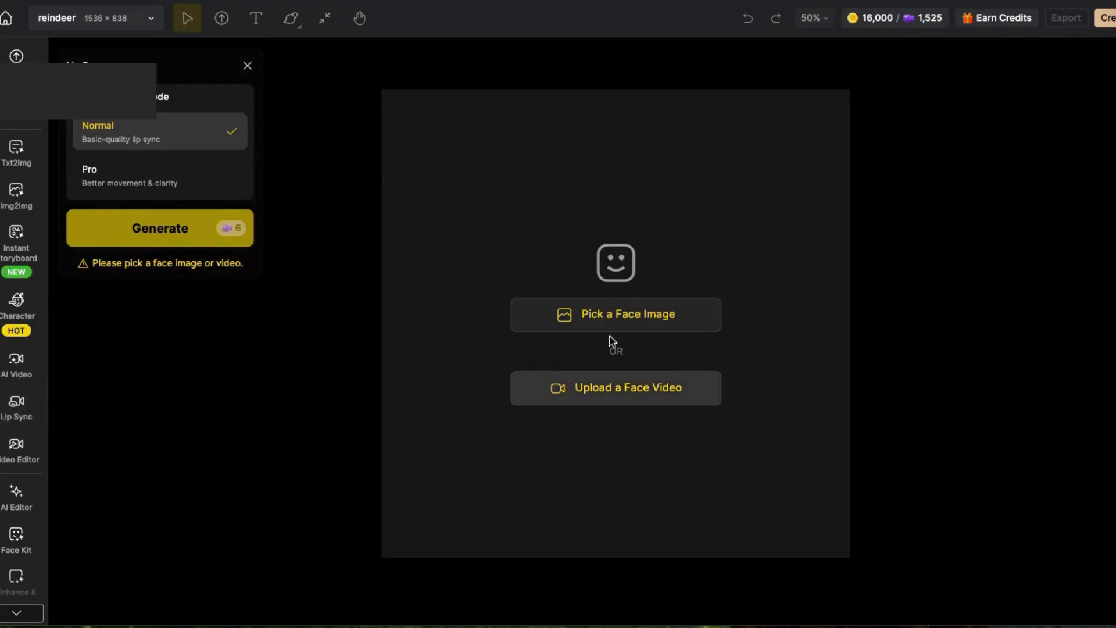
pyautogui.click(624, 323)
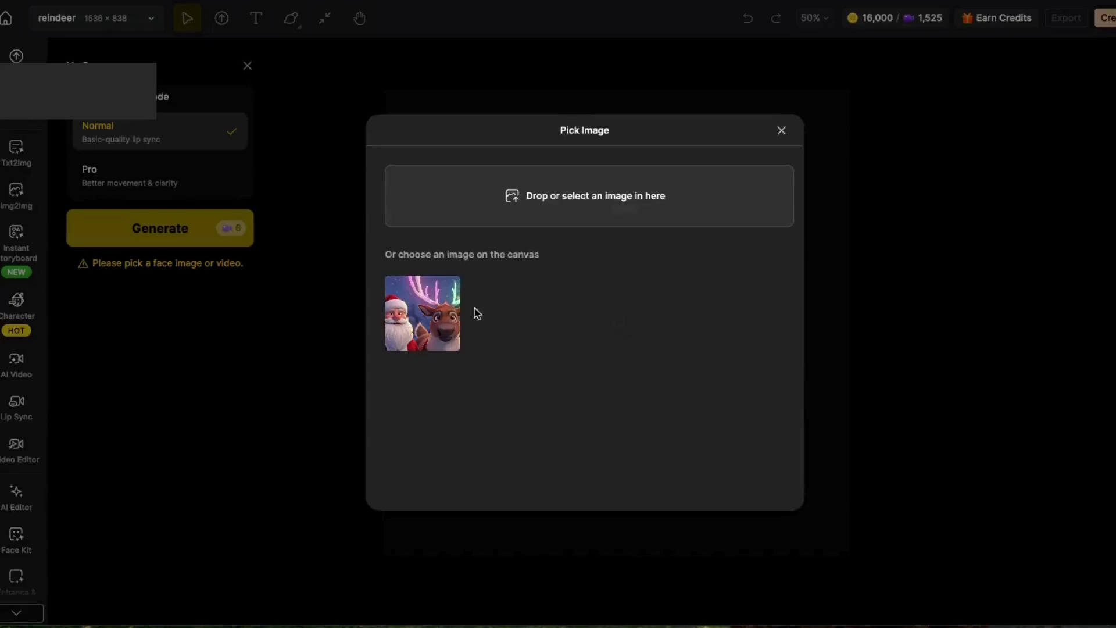
pyautogui.click(425, 323)
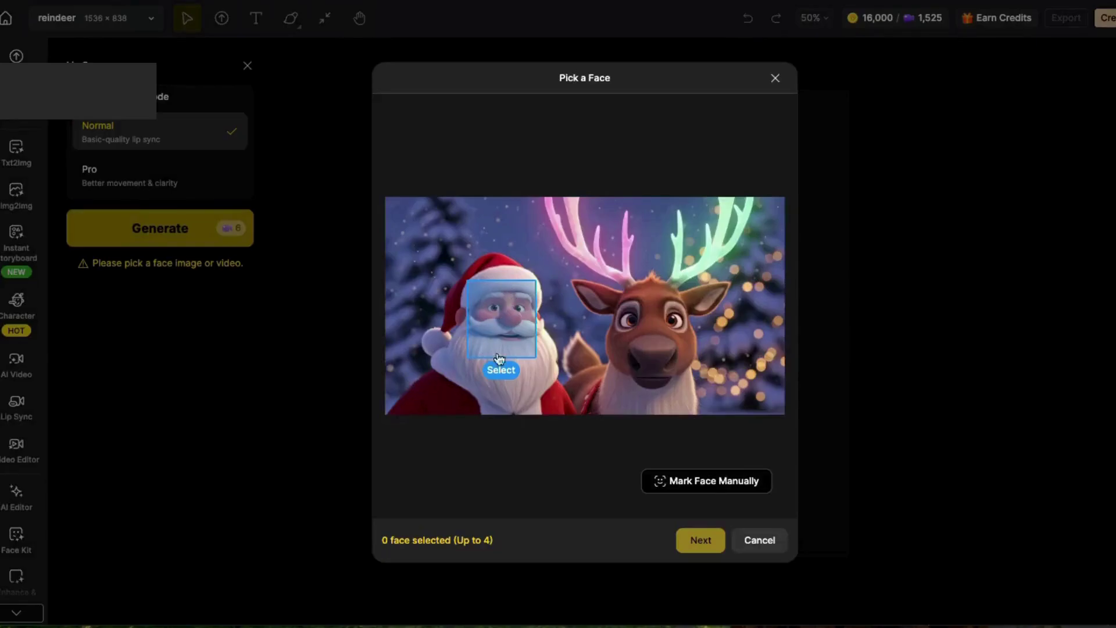
pyautogui.click(503, 320)
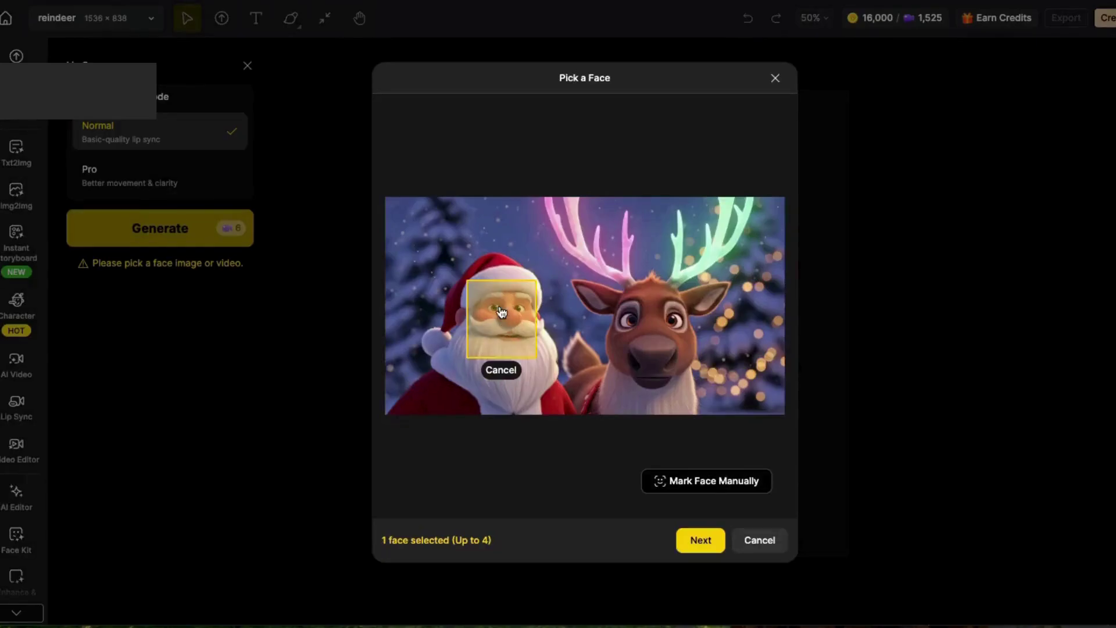
pyautogui.click(704, 544)
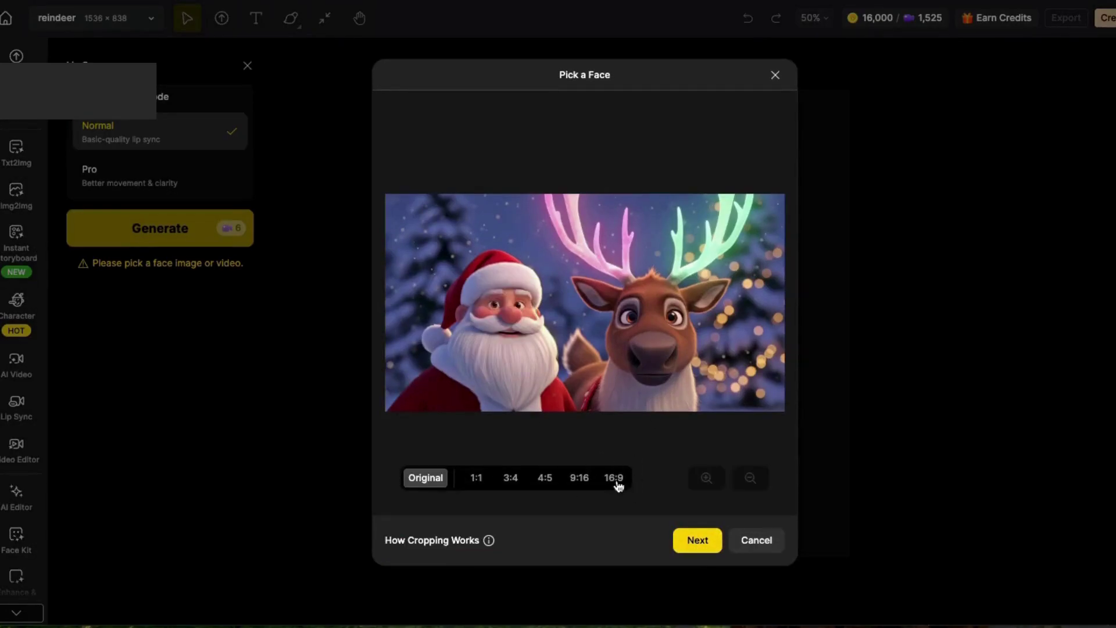
pyautogui.click(615, 478)
pyautogui.click(697, 542)
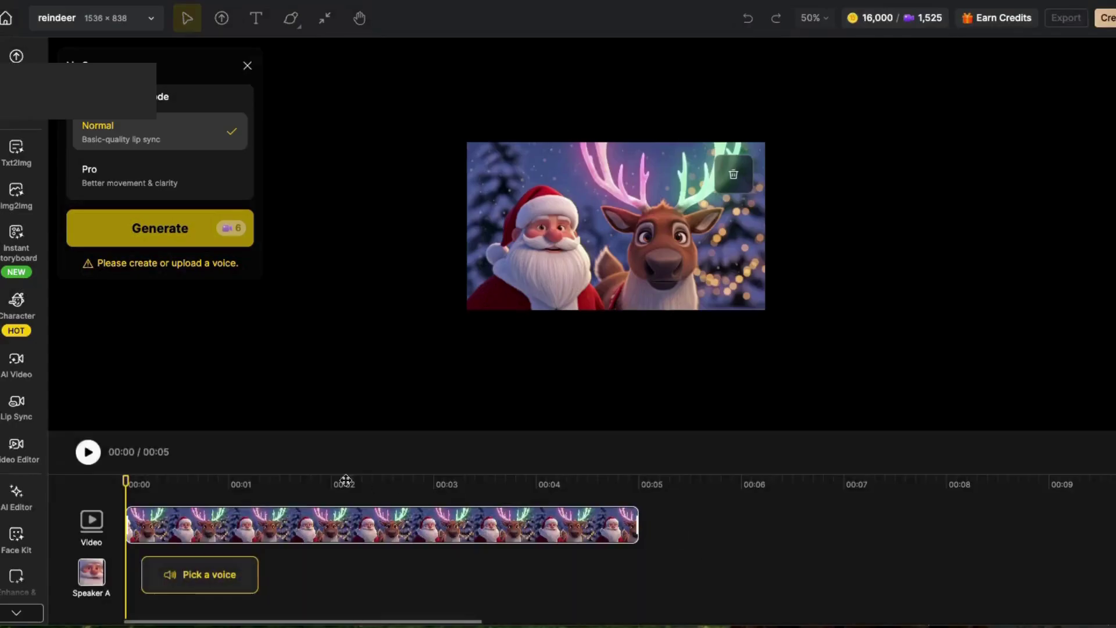
pyautogui.click(141, 526)
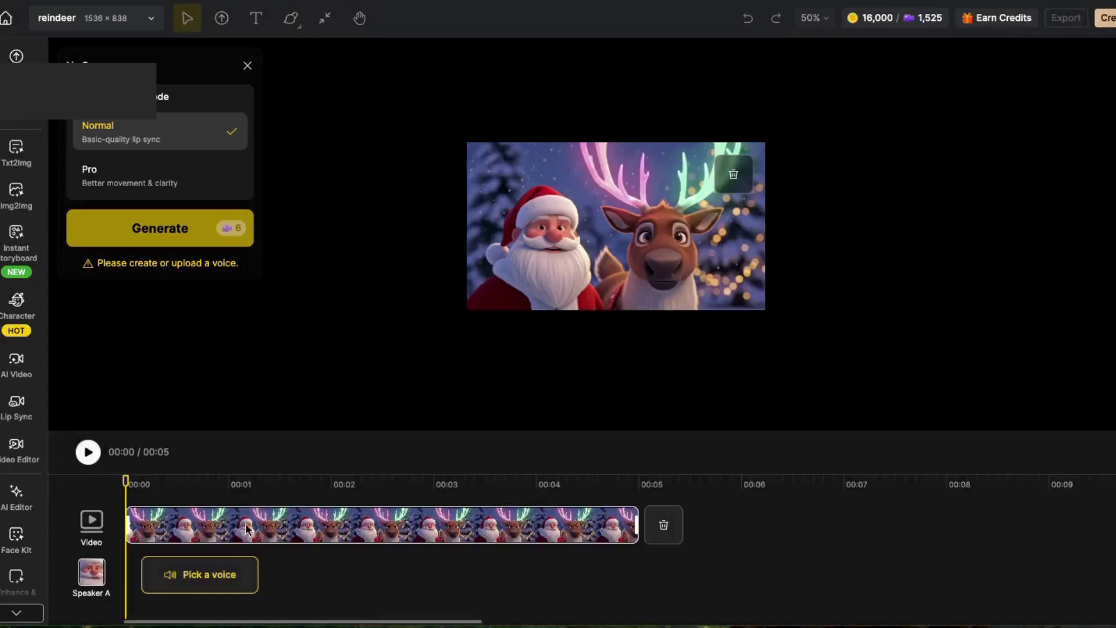
# Write Santa's dialogue in Text to Speech and generate his voice track for Speaker A
pyautogui.click(213, 576)
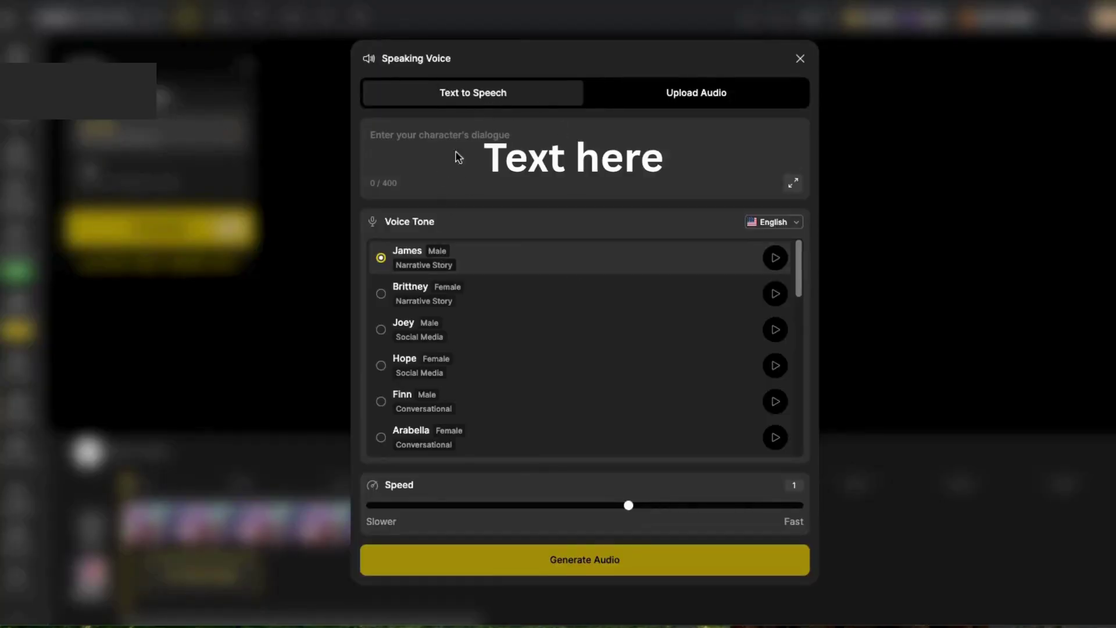
pyautogui.click(435, 141)
pyautogui.write('text')
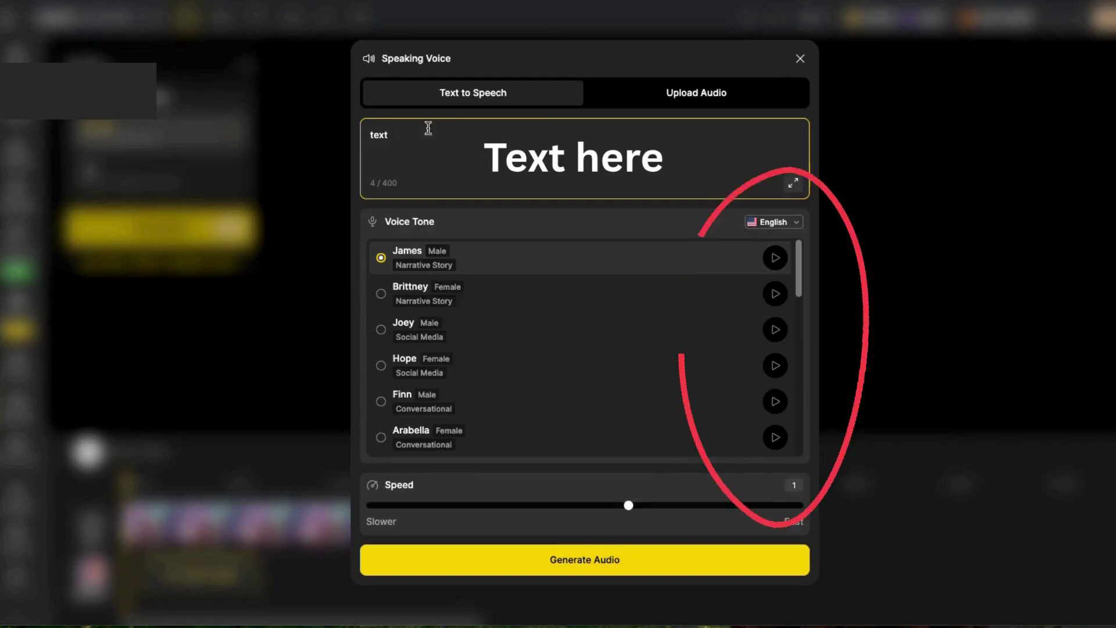
pyautogui.scroll(-4, 483, 325)
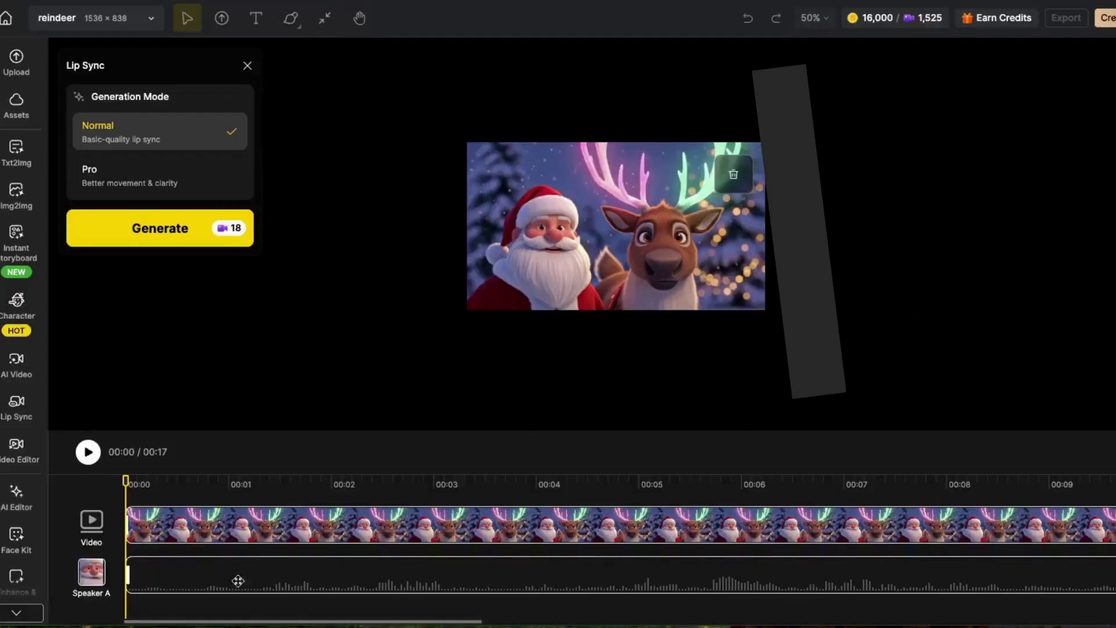
pyautogui.moveTo(393, 620); pyautogui.dragTo(756, 623)
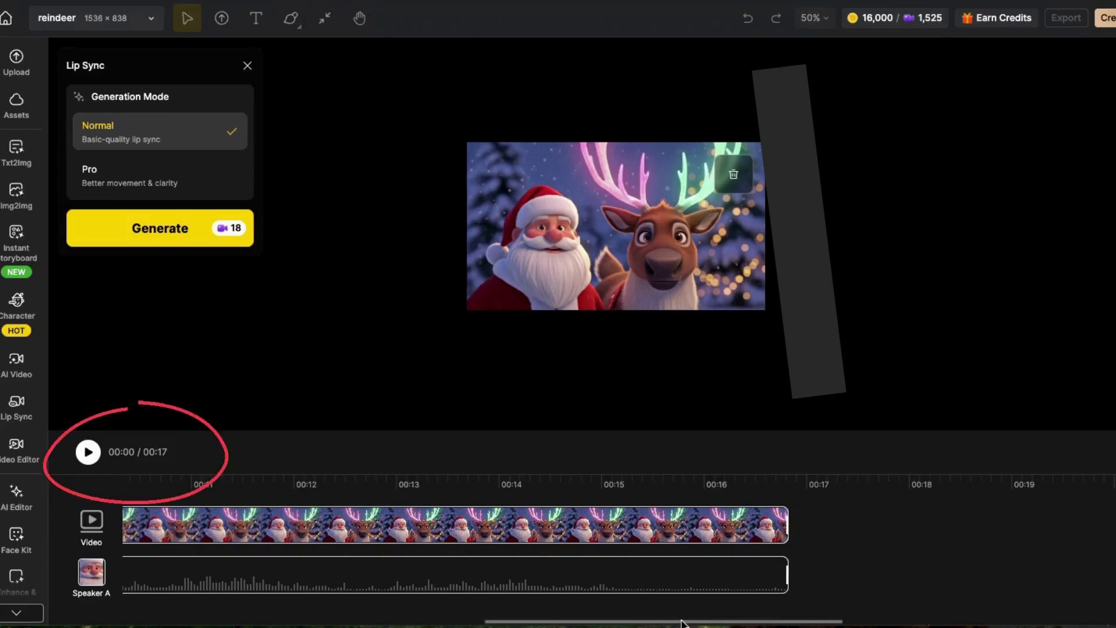
# Adjust the speech track's end and preview the 17-second lip-sync timeline
pyautogui.moveTo(786, 574)
pyautogui.mouseDown()
pyautogui.moveTo(655, 574)
pyautogui.moveTo(804, 569)
pyautogui.mouseUp()
pyautogui.moveTo(614, 623); pyautogui.dragTo(253, 622)
pyautogui.click(88, 452)
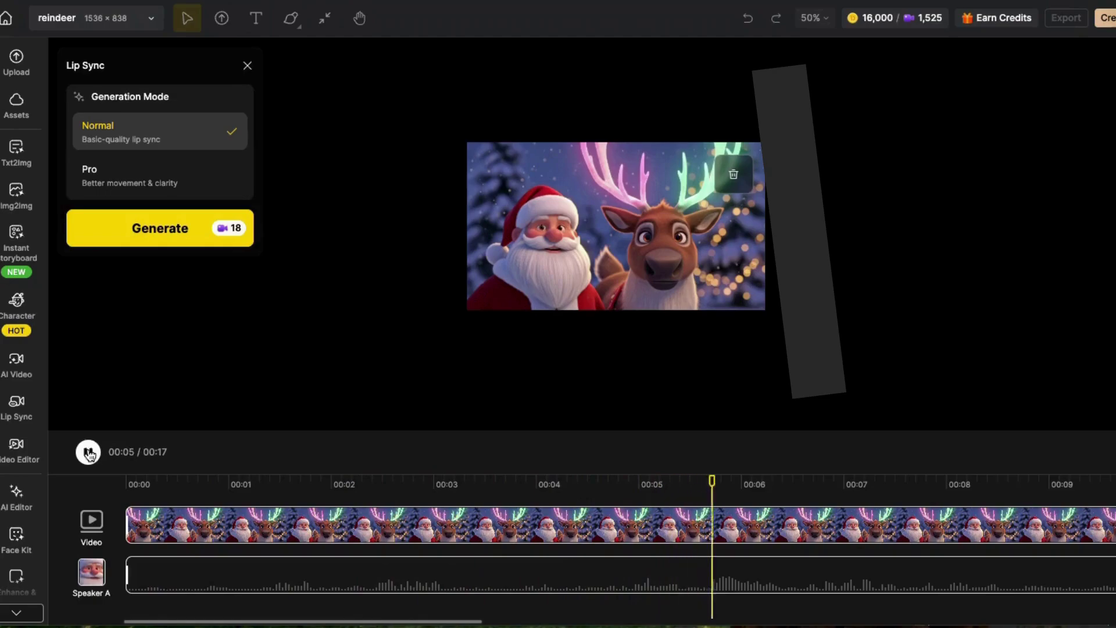
pyautogui.click(88, 453)
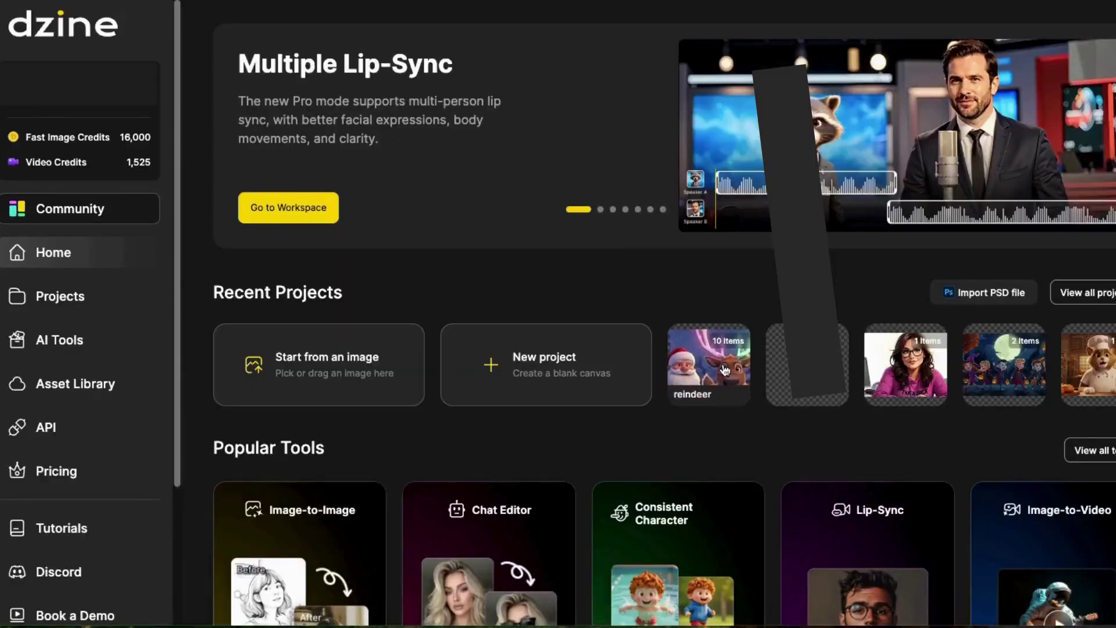
# Open the reindeer project and preview its second 480P Lip Sync result video
pyautogui.click(724, 370)
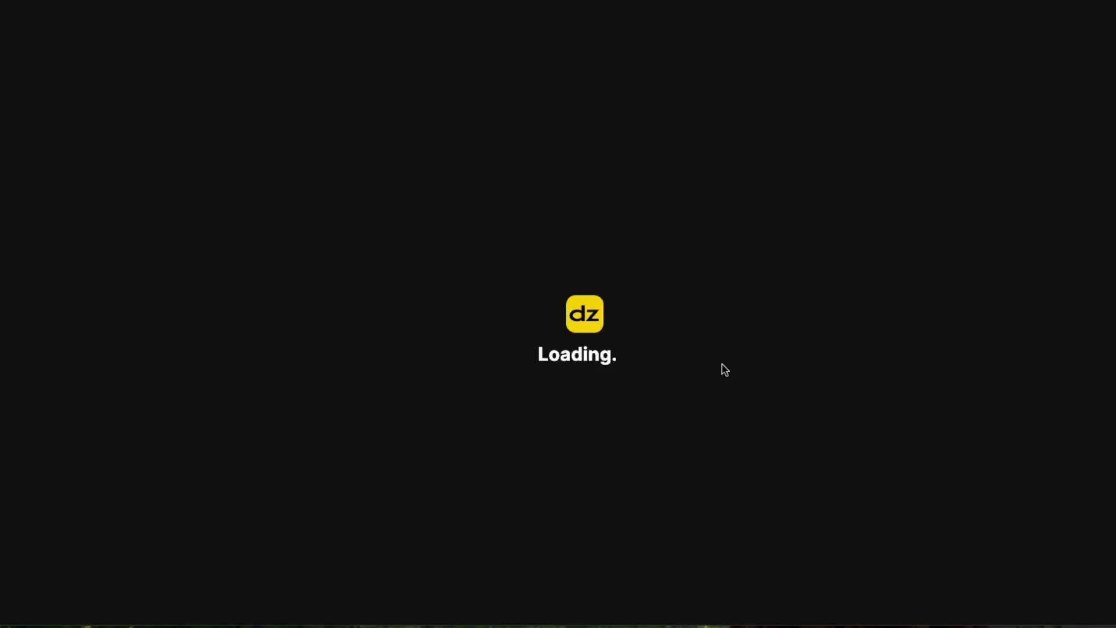
pyautogui.scroll(-2, 1023, 465)
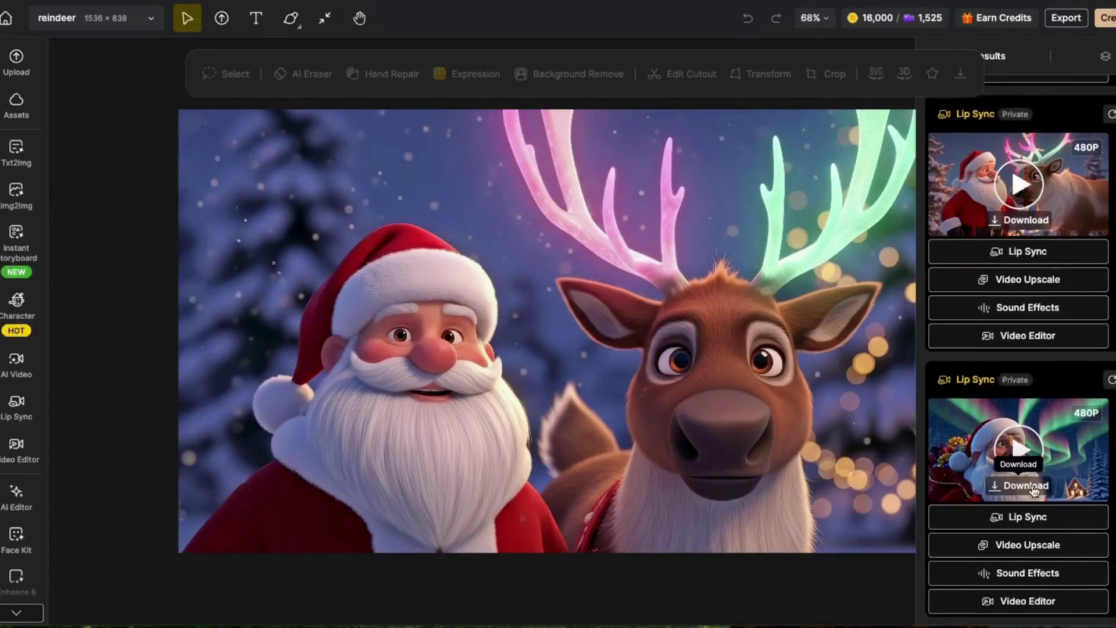
pyautogui.click(967, 436)
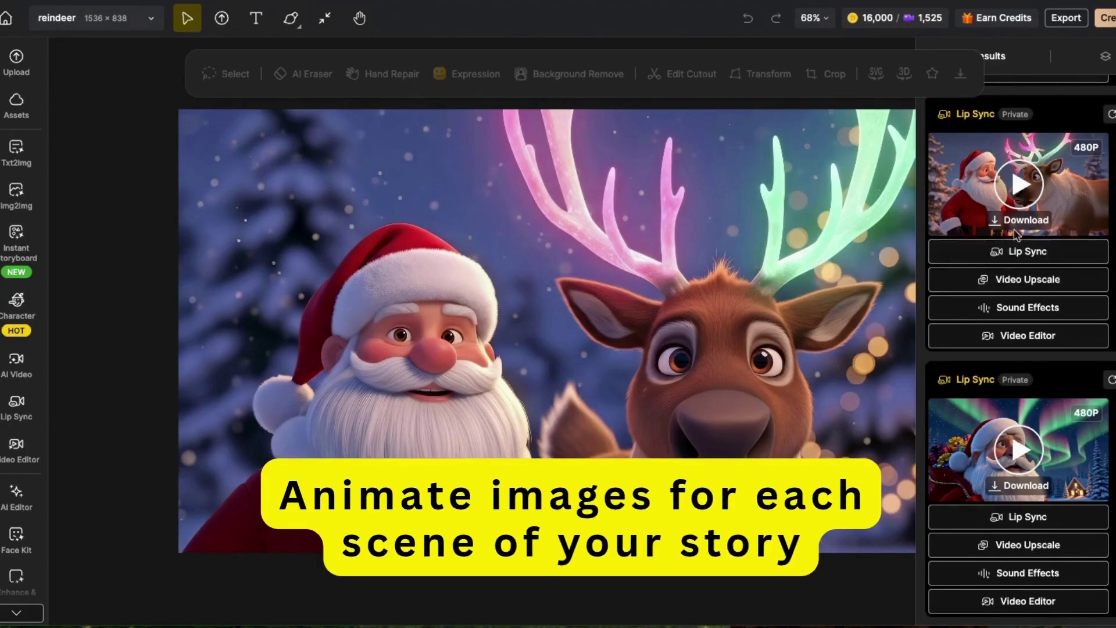
pyautogui.scroll(-5, 1015, 233)
pyautogui.scroll(4, 1011, 314)
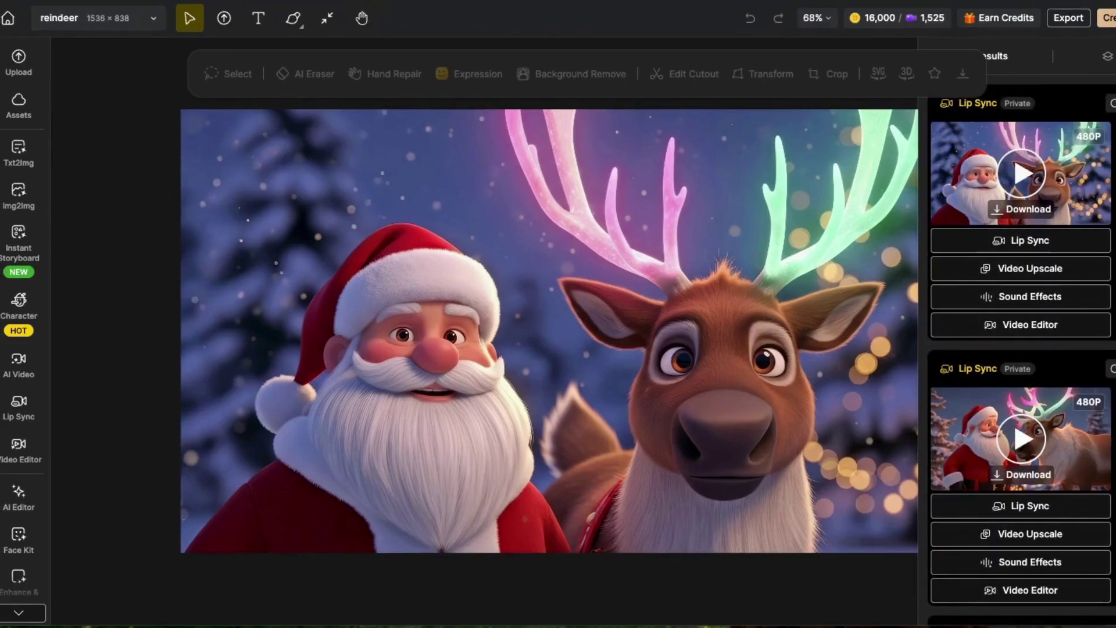
# Go back to Dzine Home and reopen the Santa/reindeer project from Recent Projects
pyautogui.click(10, 20)
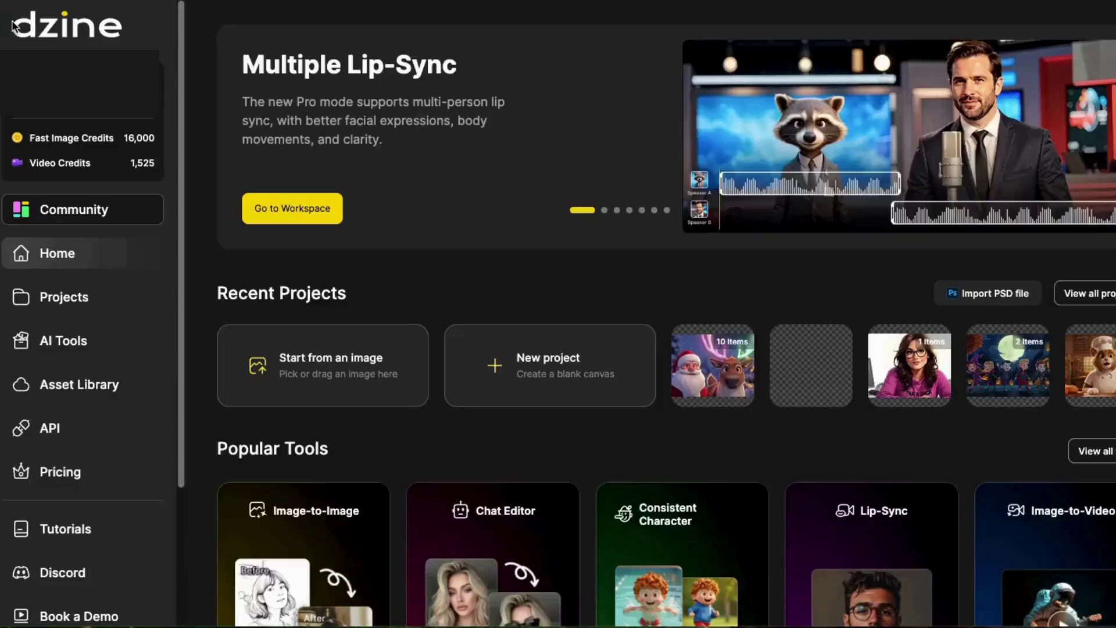
pyautogui.scroll(-4, 472, 475)
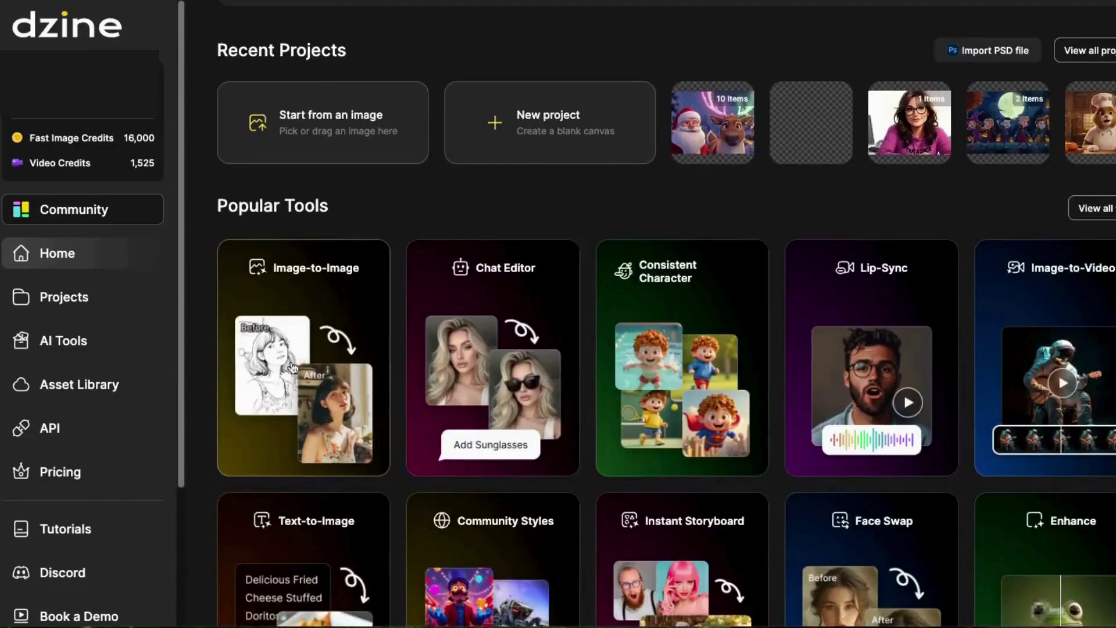
pyautogui.scroll(-6, 343, 542)
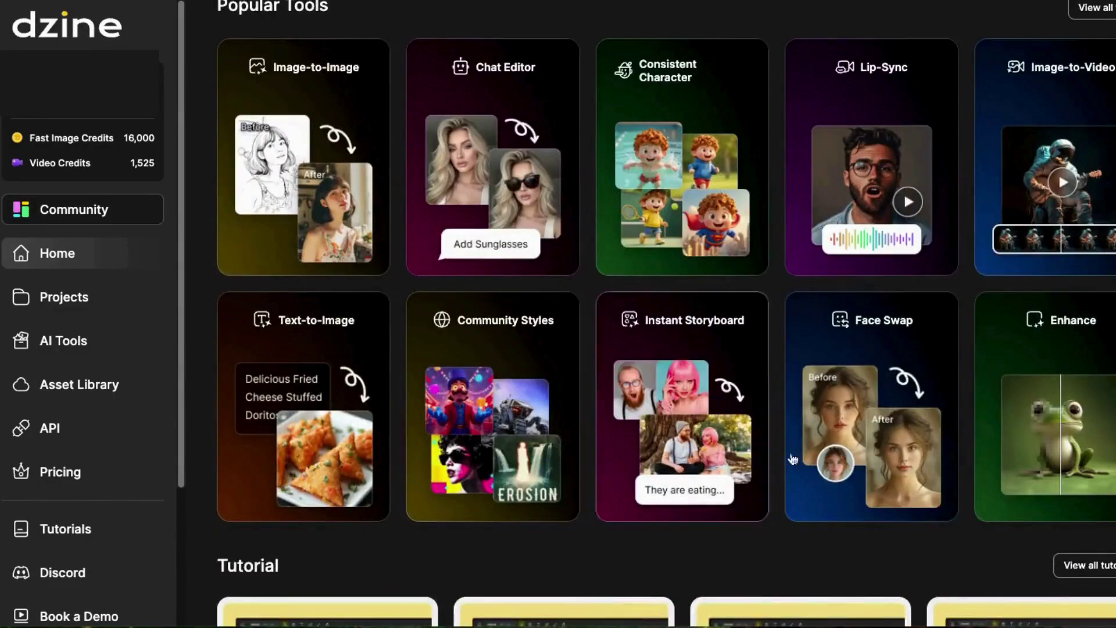
pyautogui.scroll(-3, 319, 420)
pyautogui.scroll(13, 579, 428)
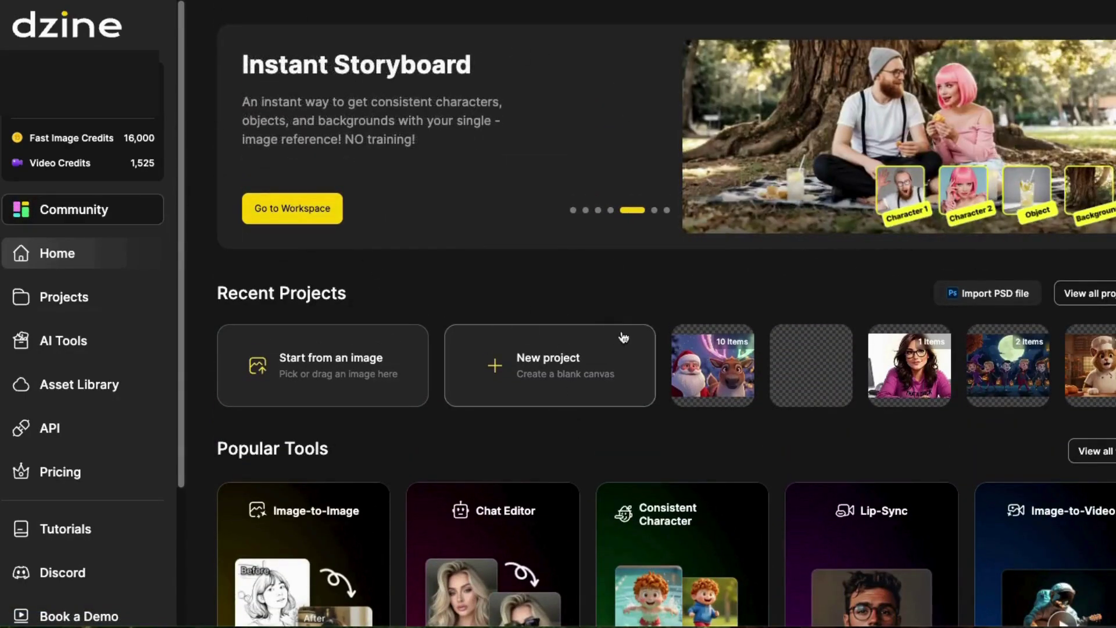
pyautogui.click(696, 369)
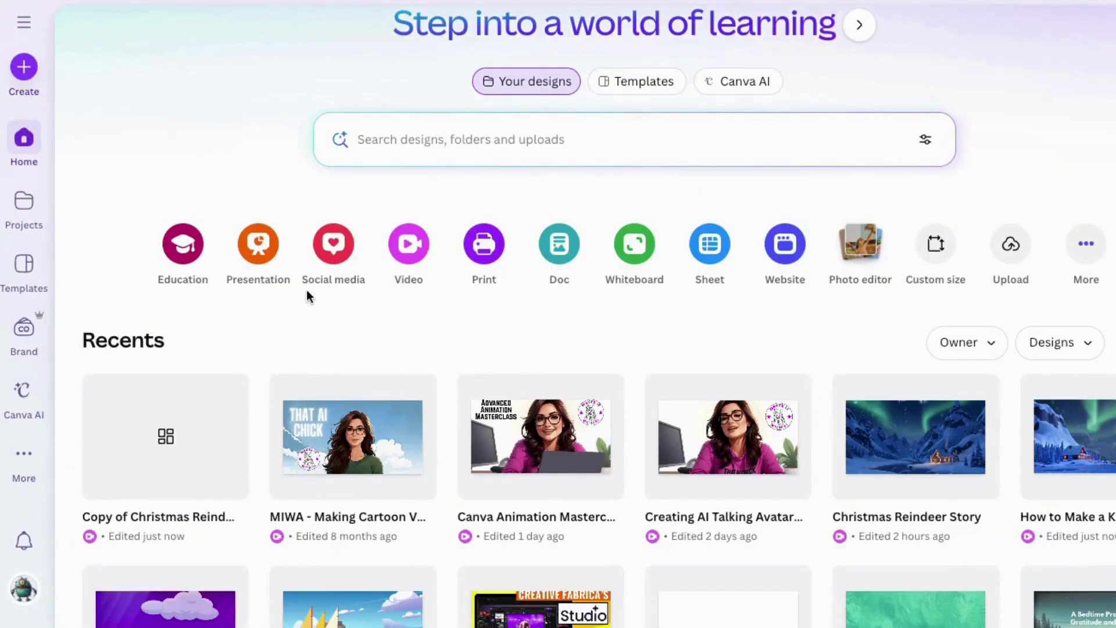
# Create a blank YouTube video design with ten 5-second pages totalling 0:50
pyautogui.click(414, 250)
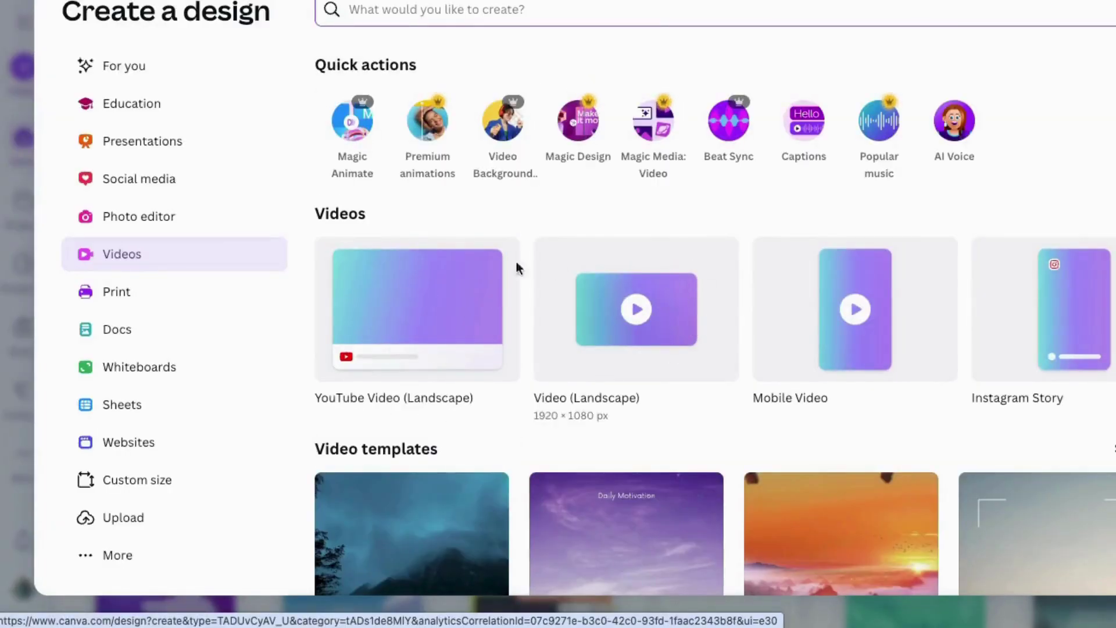
pyautogui.click(424, 305)
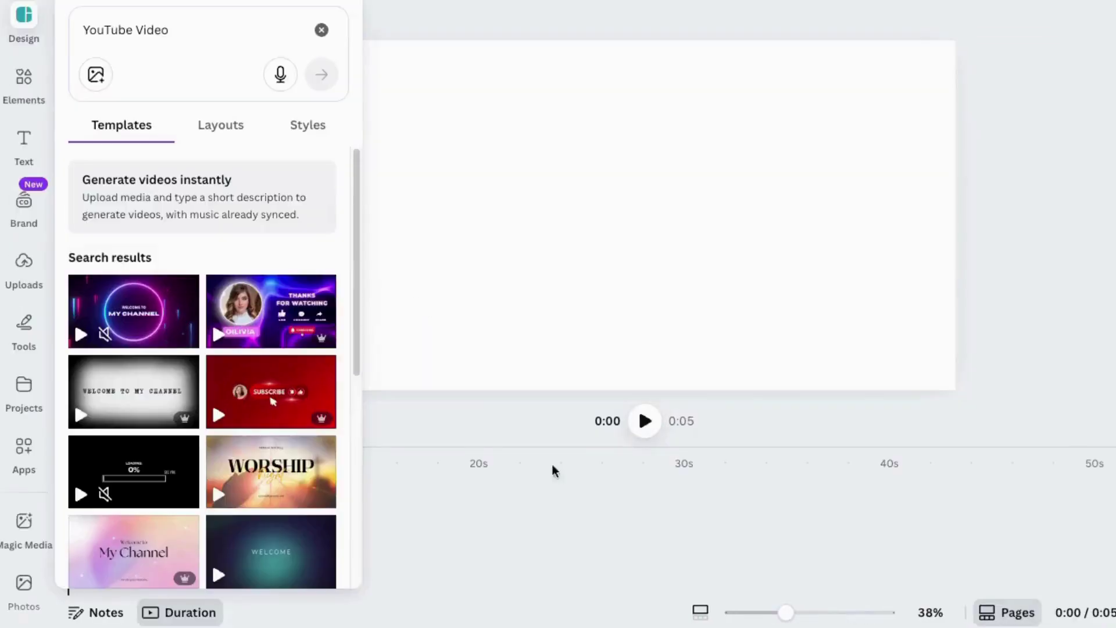
pyautogui.click(213, 528)
pyautogui.click(309, 521)
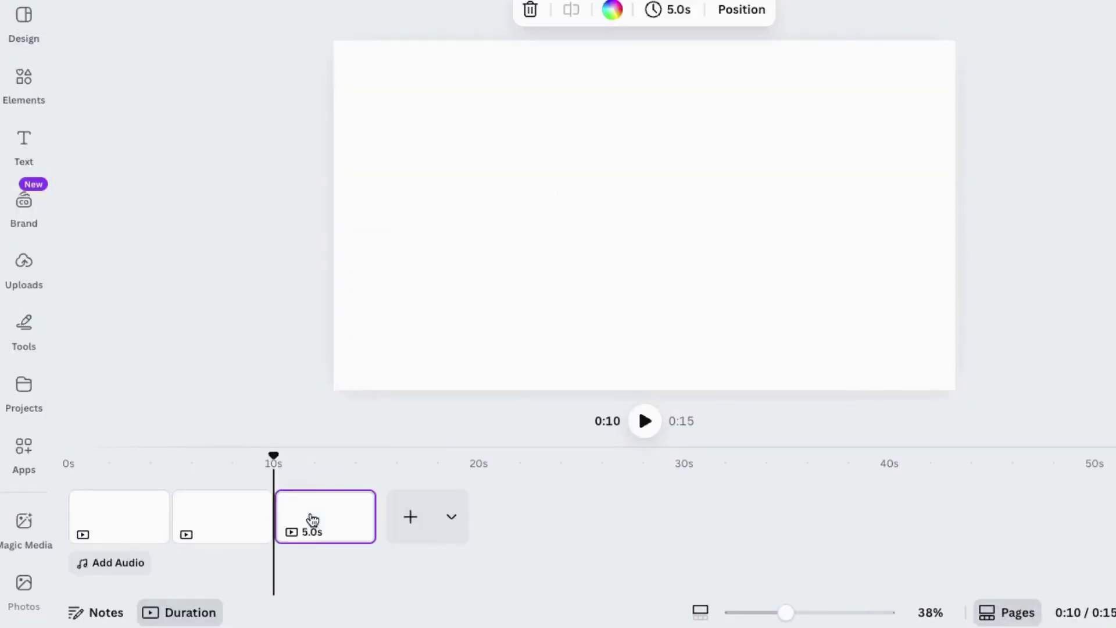
pyautogui.click(411, 521)
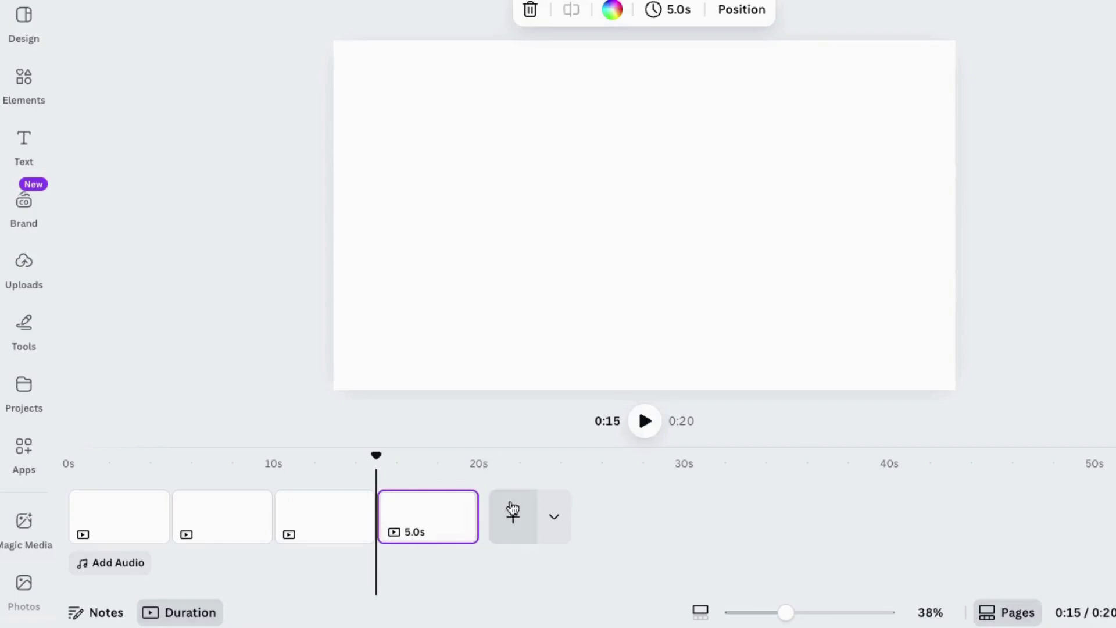
pyautogui.click(505, 529)
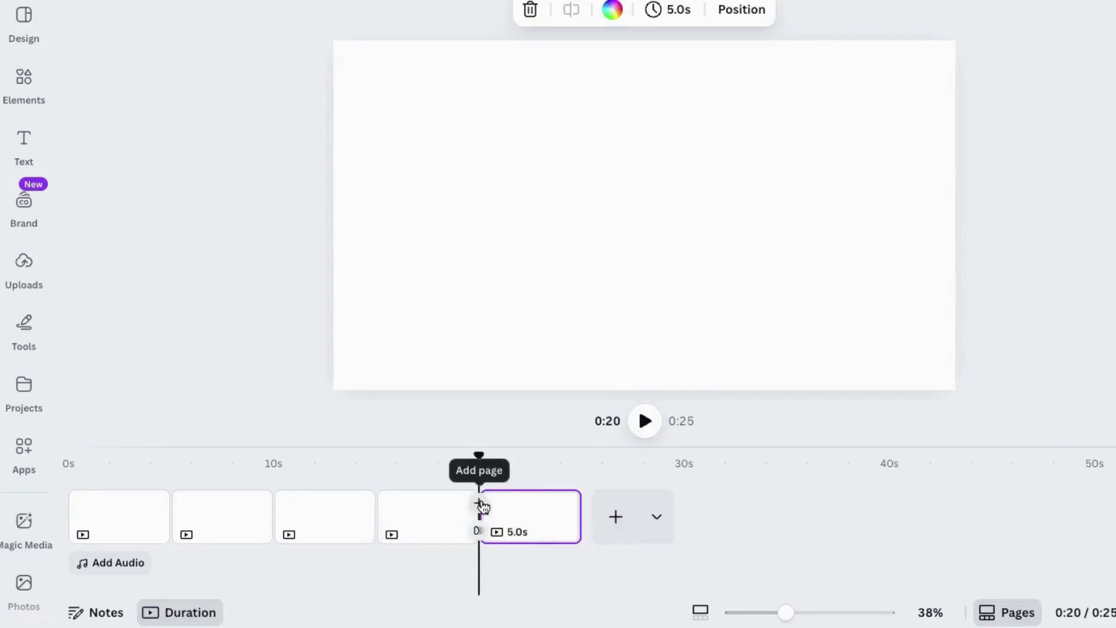
pyautogui.click(478, 504)
pyautogui.click(477, 504)
pyautogui.click(477, 504)
pyautogui.click(478, 504)
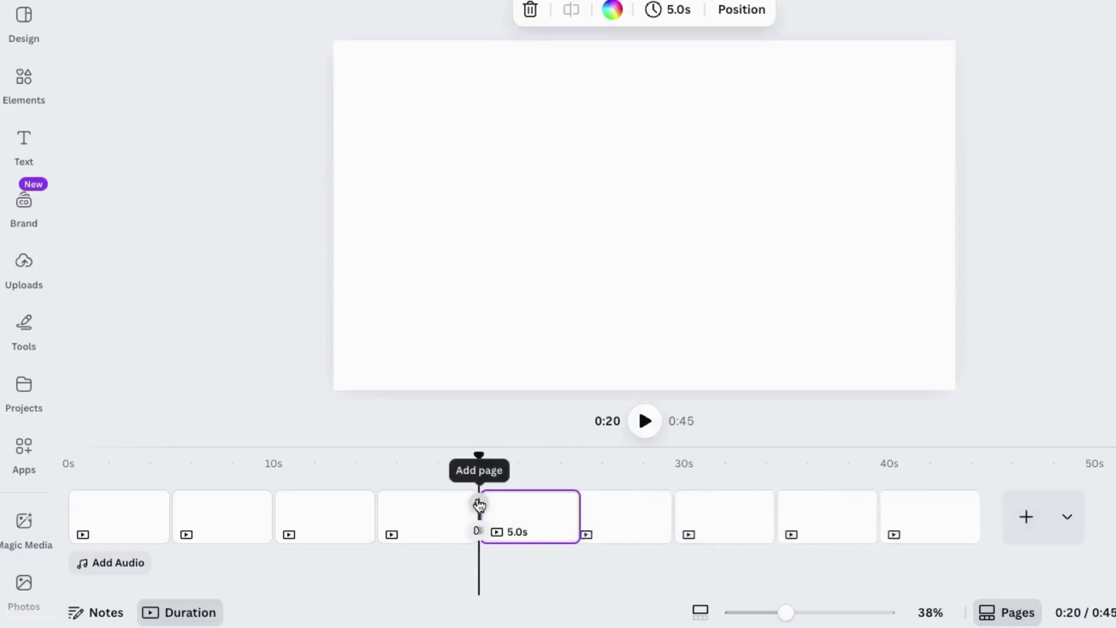
pyautogui.click(478, 505)
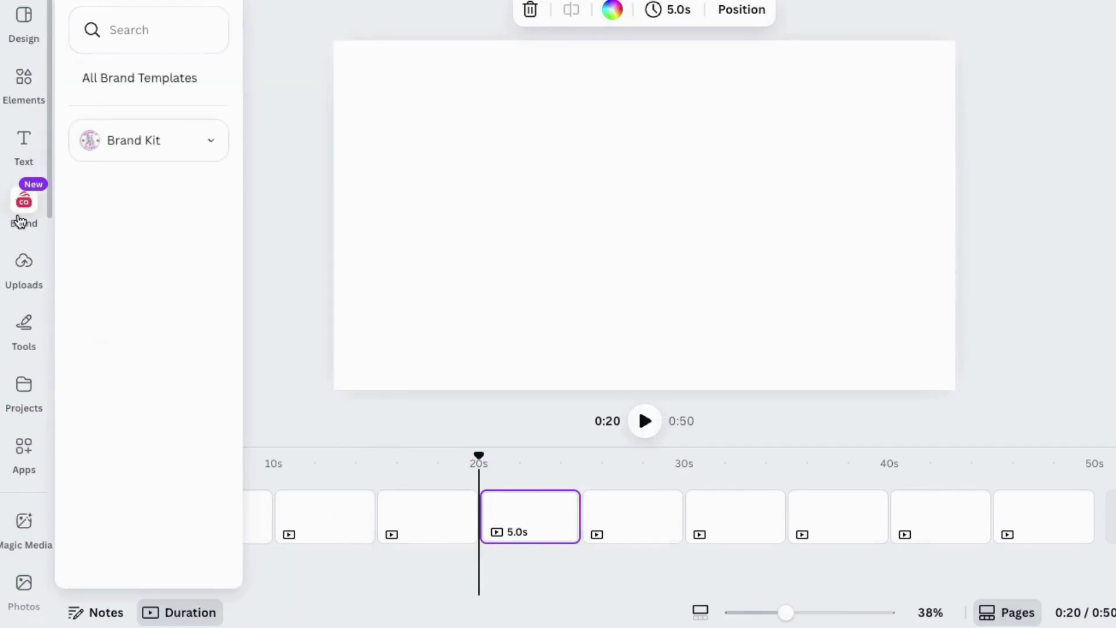
# Browse the Uploads library to its Audio files list
pyautogui.click(22, 270)
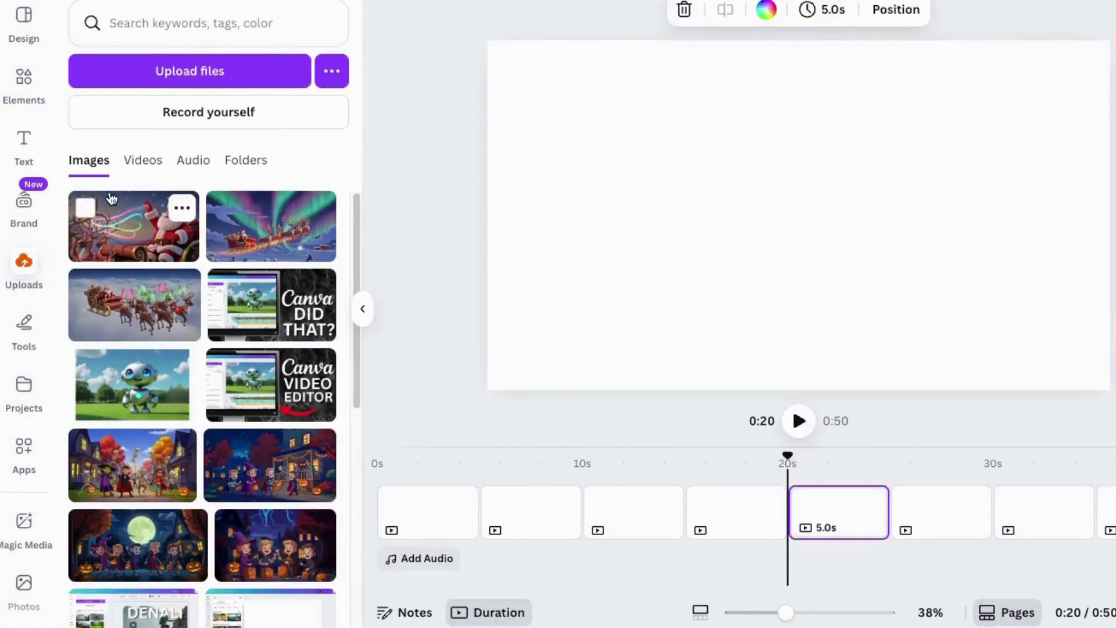
pyautogui.click(246, 162)
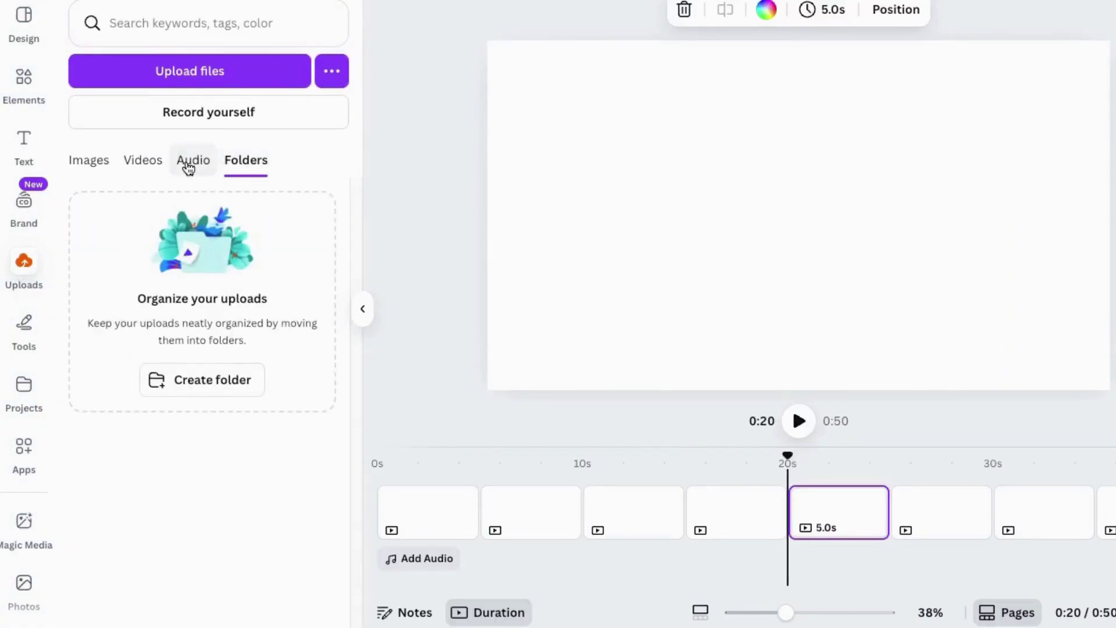
pyautogui.click(140, 163)
pyautogui.click(88, 162)
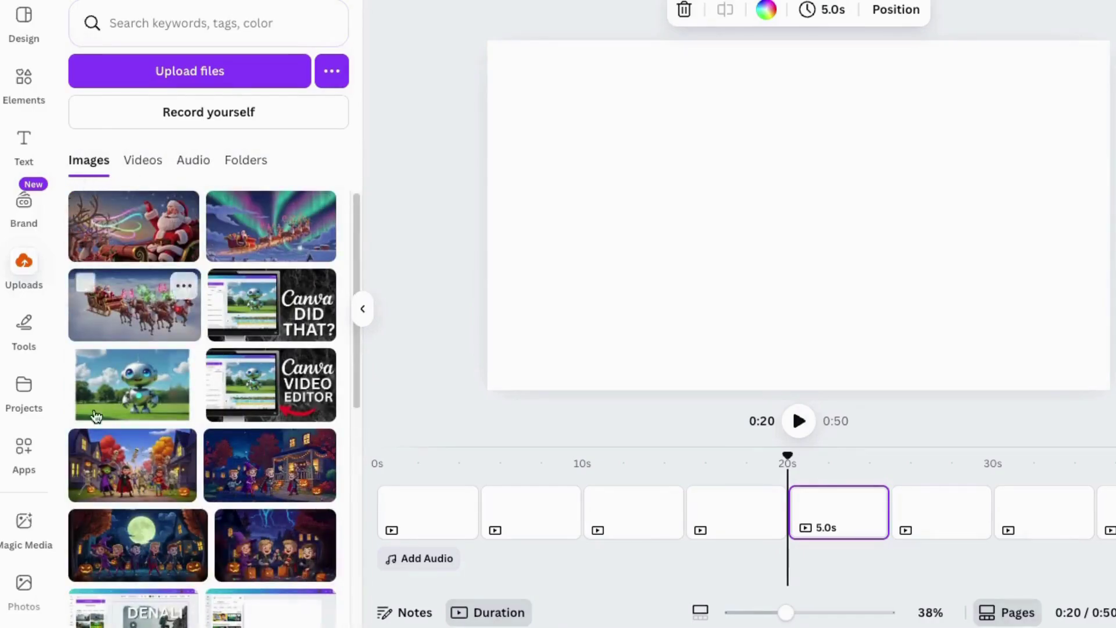
pyautogui.click(191, 167)
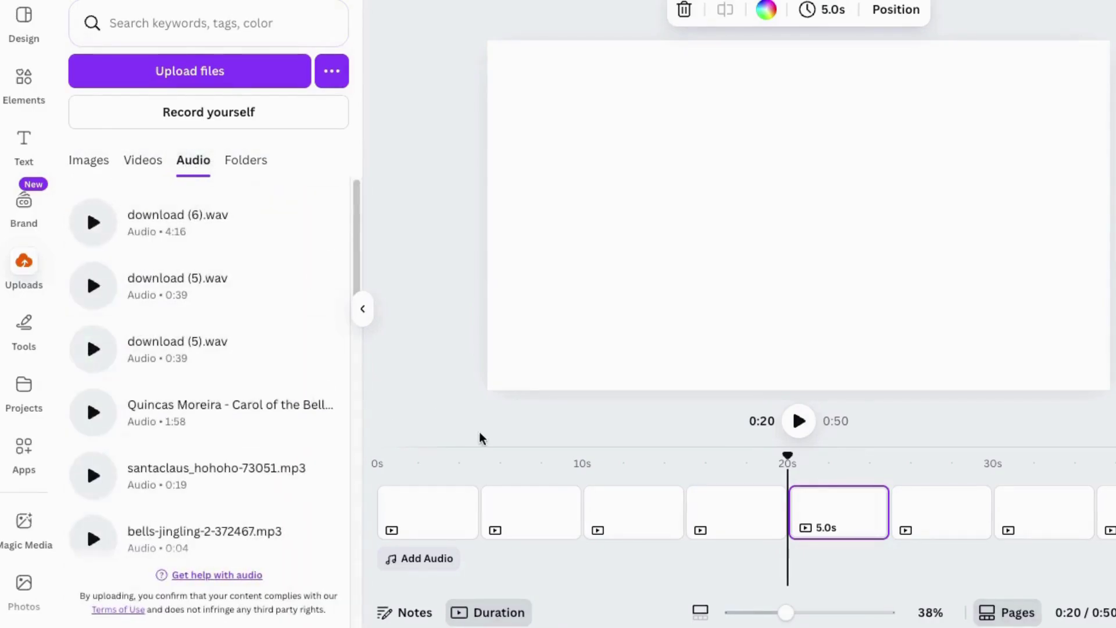
pyautogui.moveTo(758, 457); pyautogui.dragTo(358, 476)
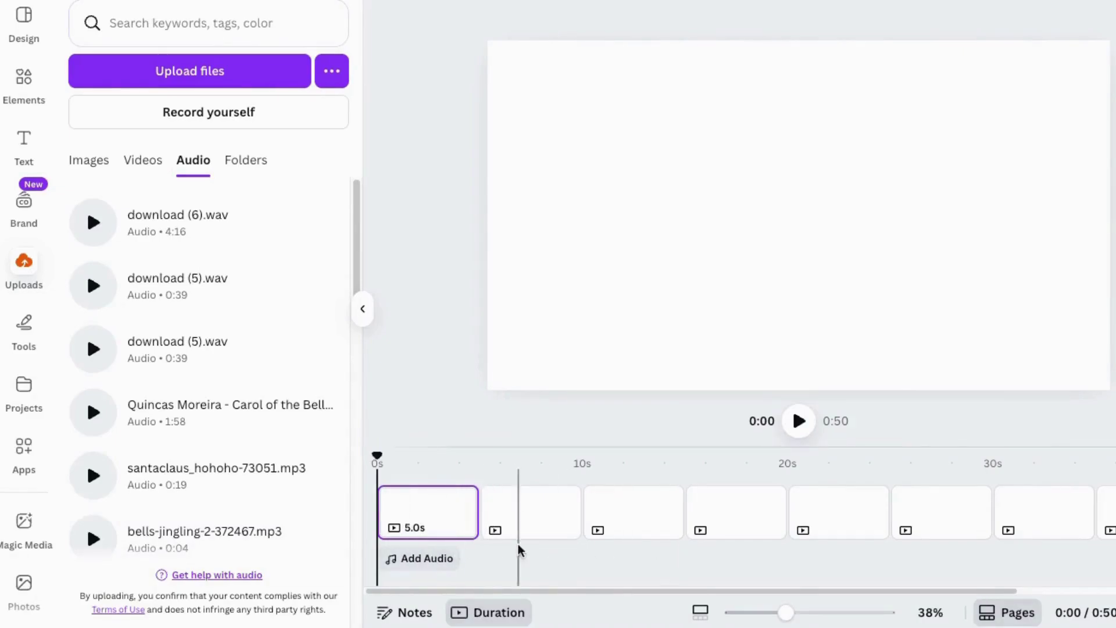
# Upload narrator & santa.wav and add it to the timeline as the narration track
pyautogui.scroll(-10, 209, 366)
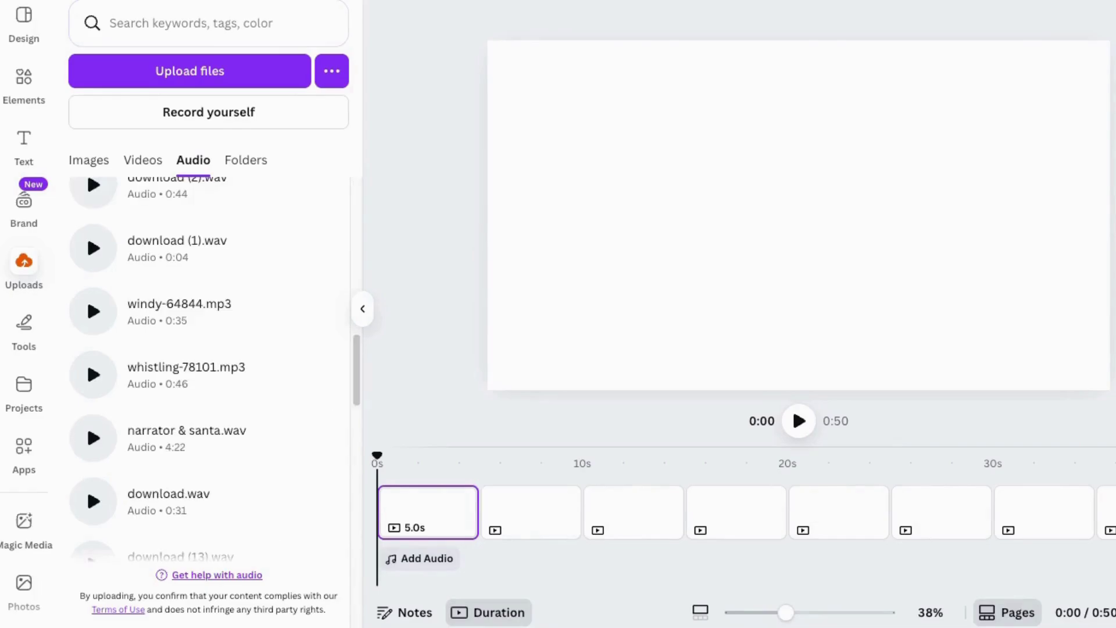
pyautogui.moveTo(935, 217); pyautogui.dragTo(248, 322)
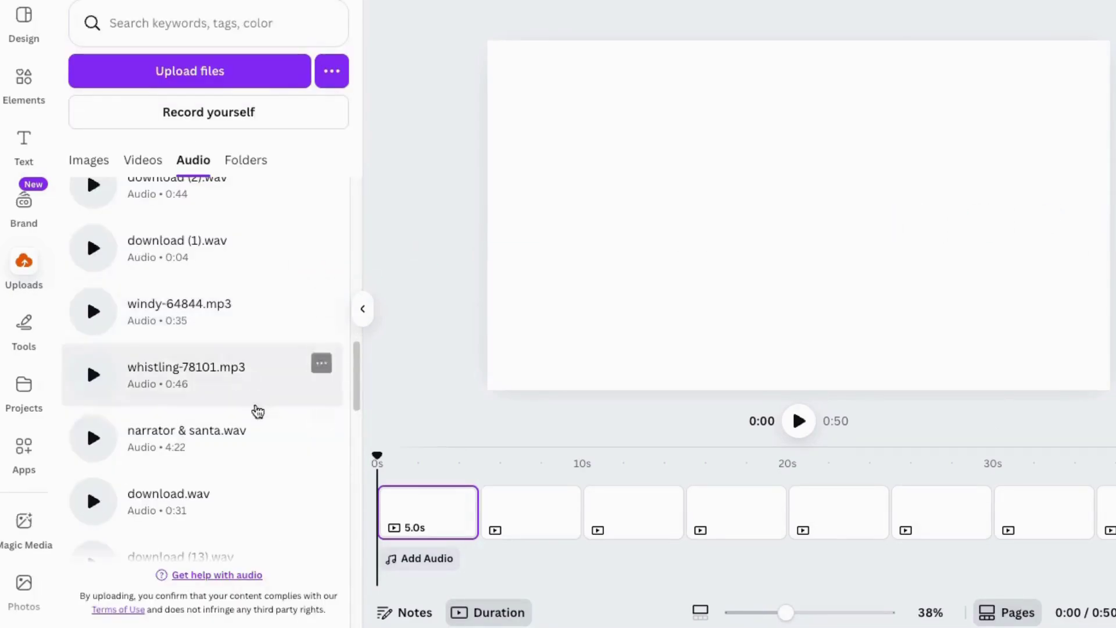
pyautogui.moveTo(354, 395); pyautogui.dragTo(376, 55)
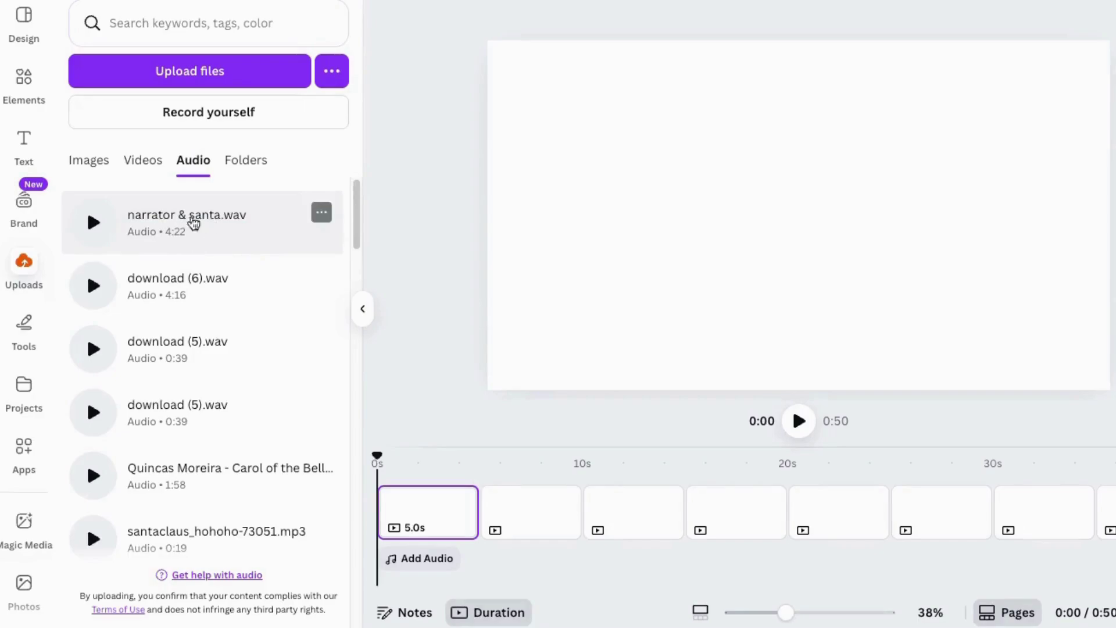
pyautogui.click(179, 216)
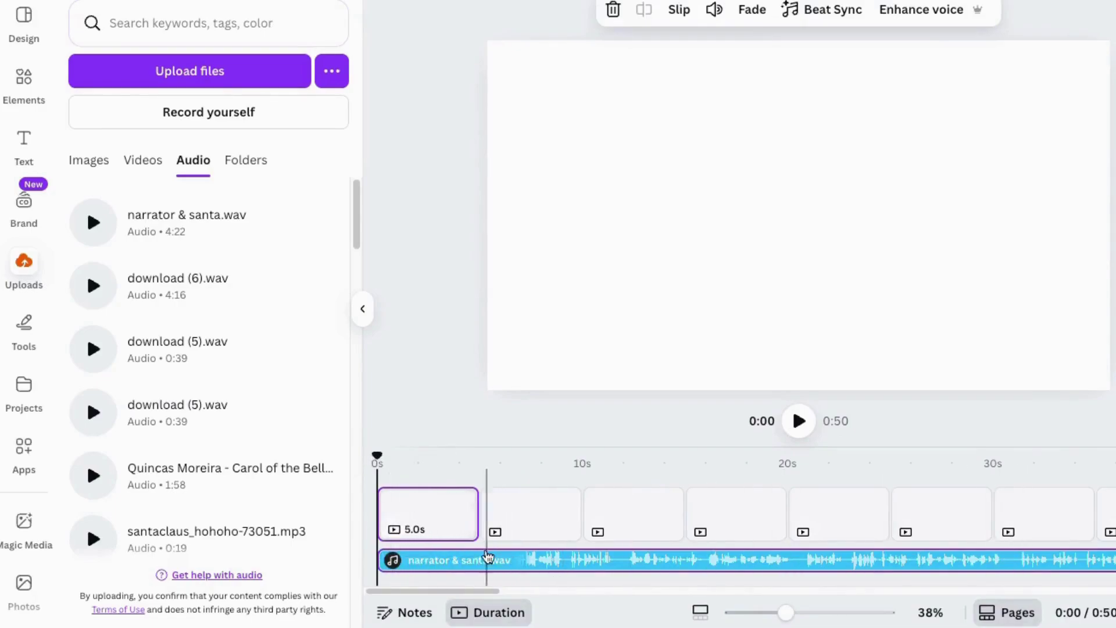
# Shift the narration to start at 0.7s and play it back from the start
pyautogui.moveTo(435, 560); pyautogui.dragTo(448, 559)
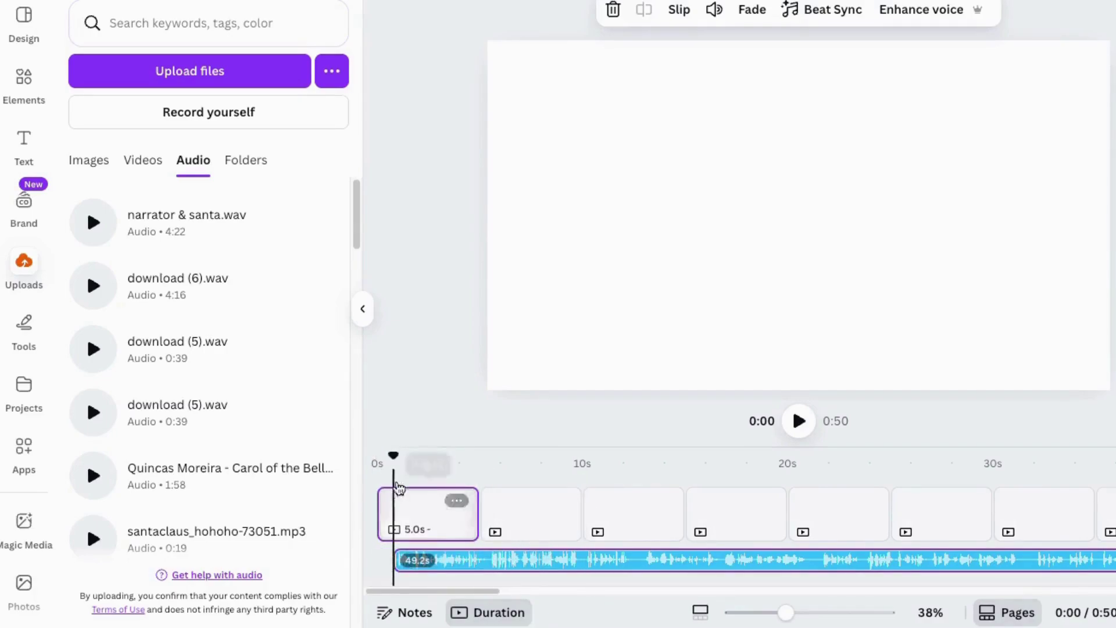
pyautogui.moveTo(394, 455); pyautogui.dragTo(377, 455)
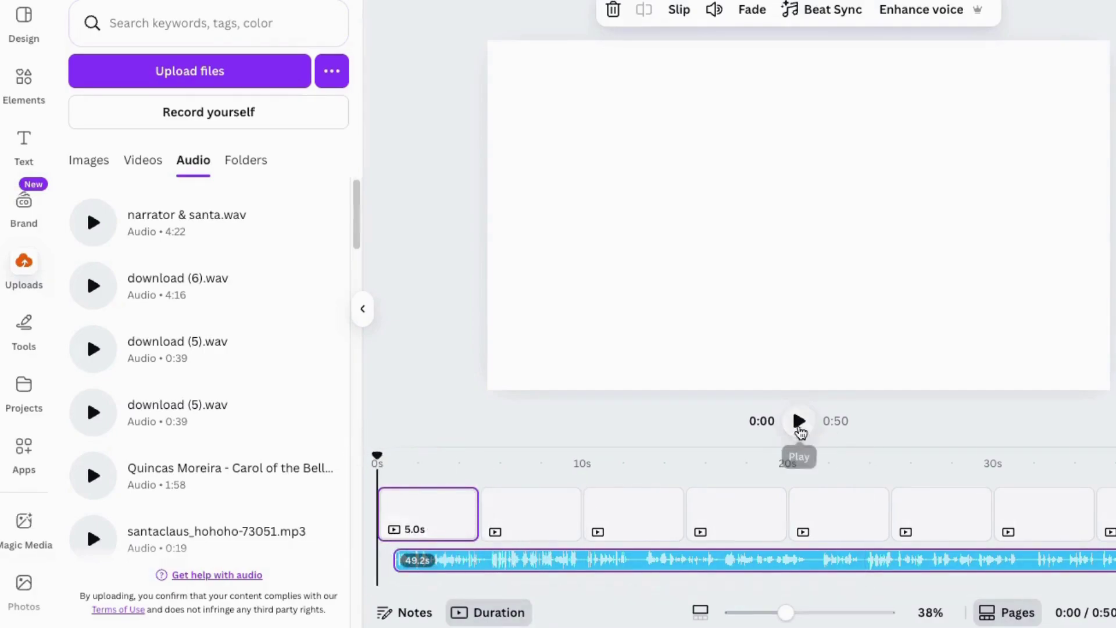
pyautogui.click(799, 421)
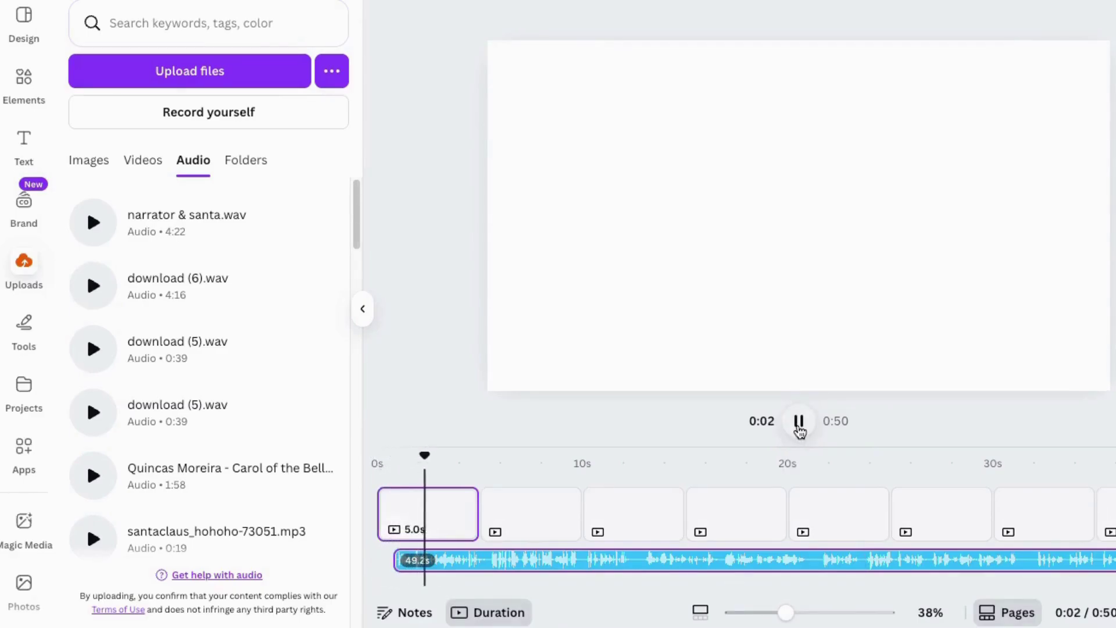
pyautogui.click(799, 421)
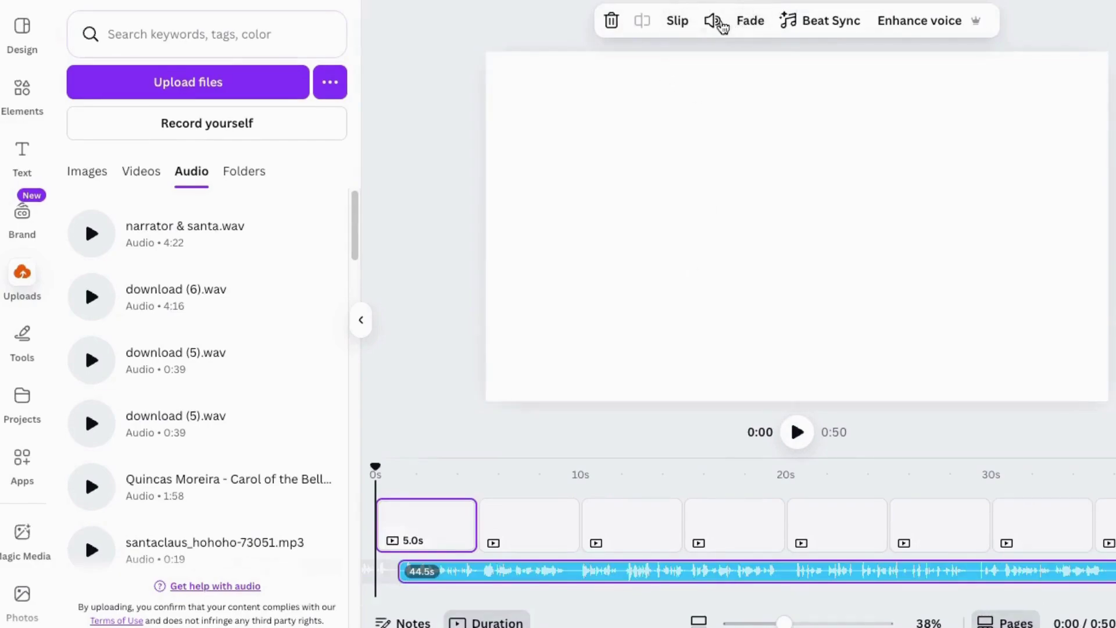
# Change the narration's volume level
pyautogui.click(722, 27)
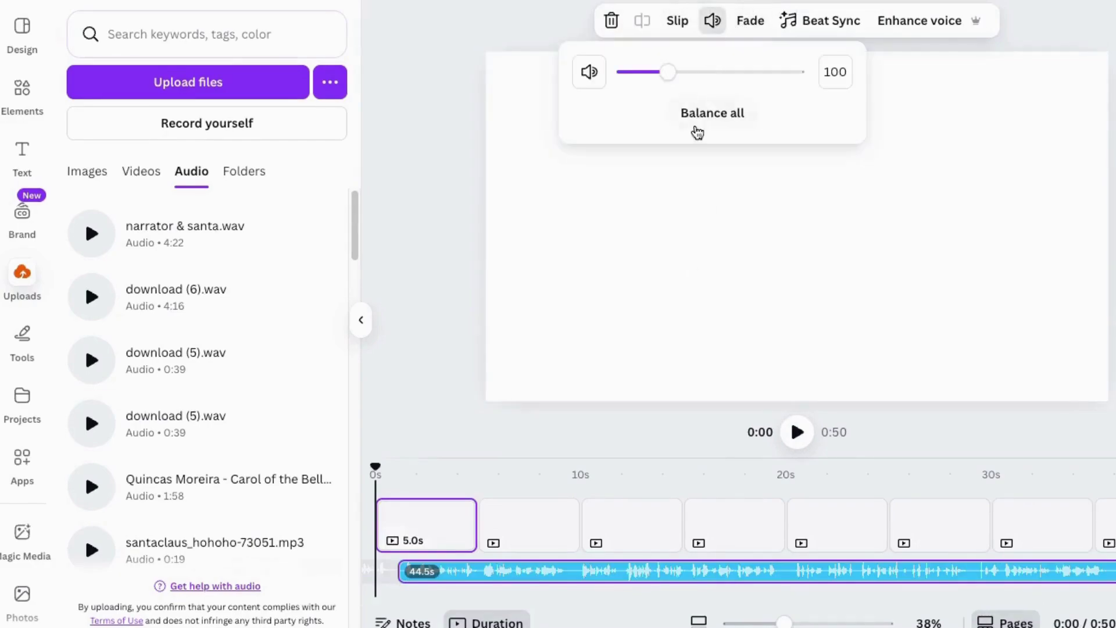
pyautogui.moveTo(668, 72); pyautogui.dragTo(700, 74)
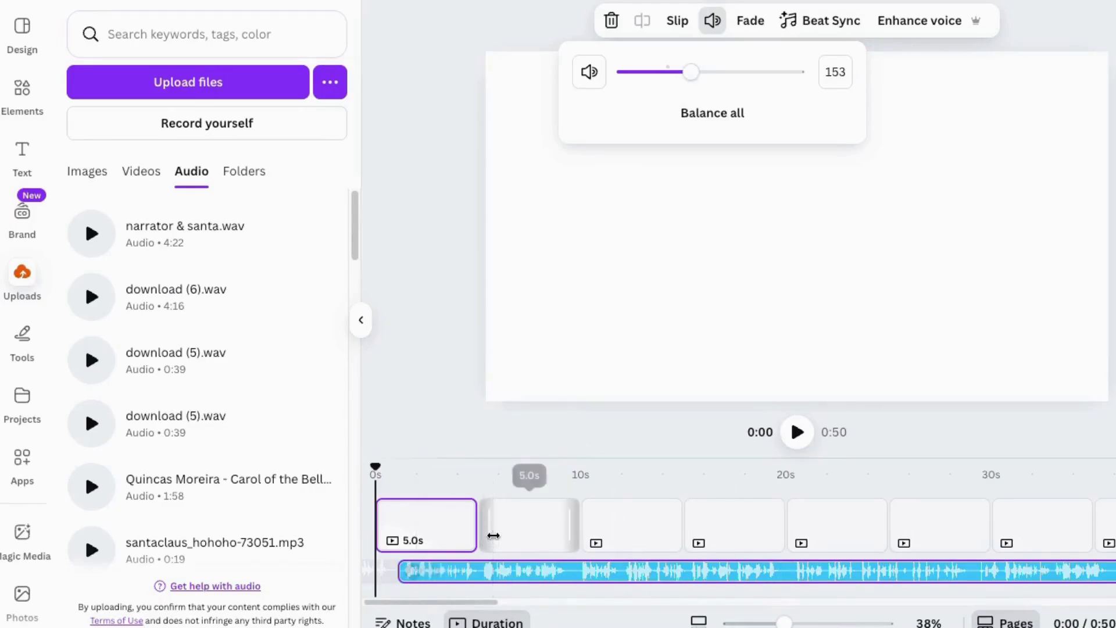
pyautogui.moveTo(466, 602); pyautogui.dragTo(596, 613)
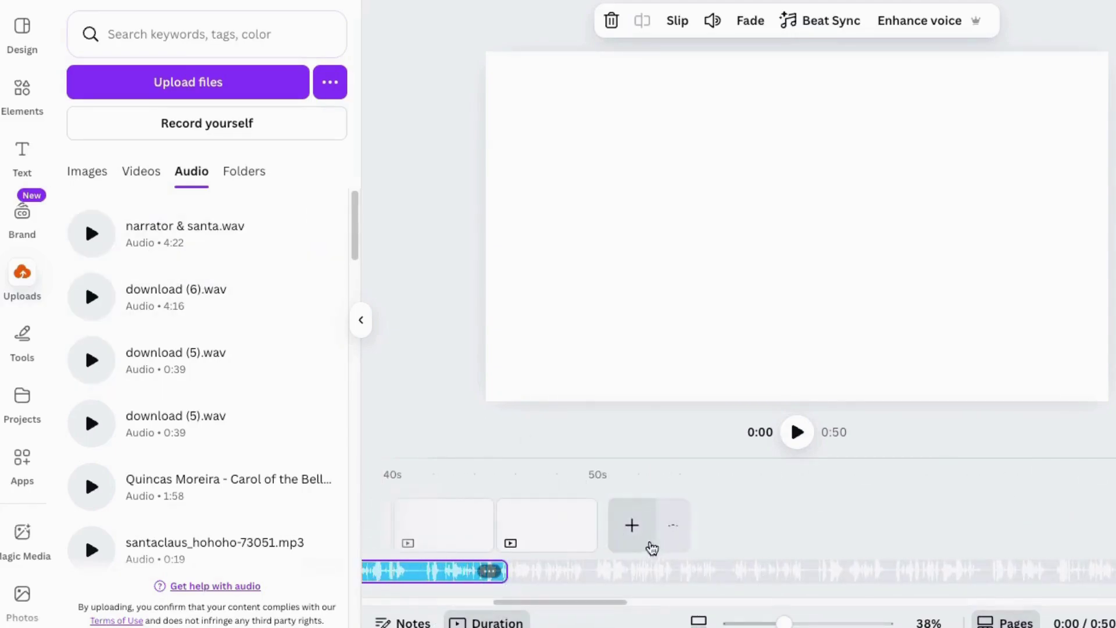
# Add two more 5-second pages to reach 1:00 and stretch the narration to fit
pyautogui.click(640, 535)
pyautogui.hotkey('ctrl', 'Return')
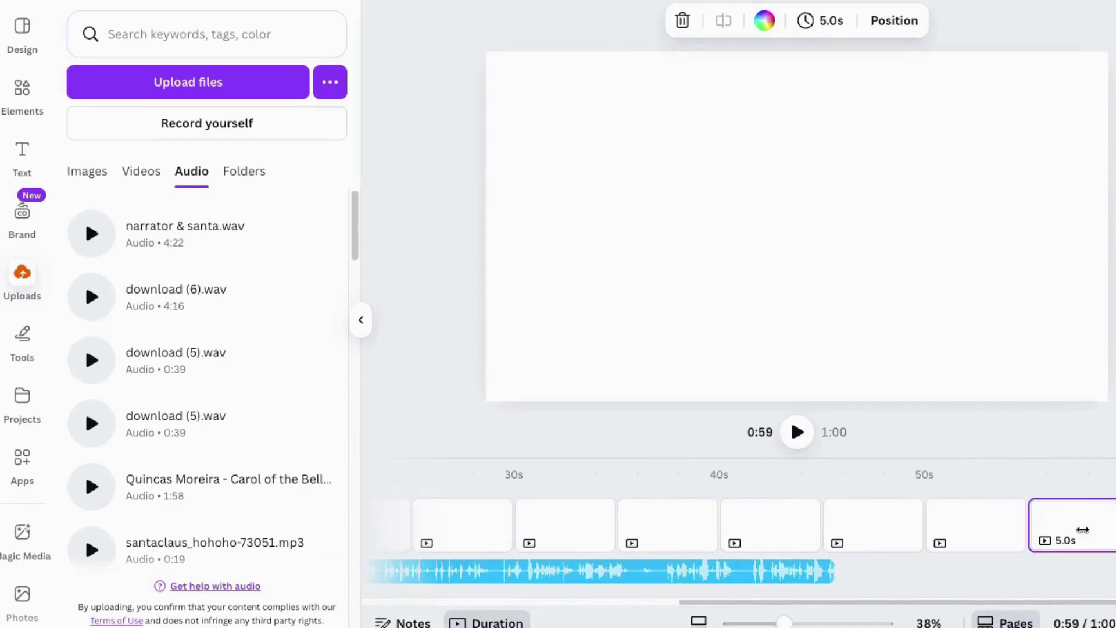
pyautogui.moveTo(828, 574); pyautogui.dragTo(1030, 572)
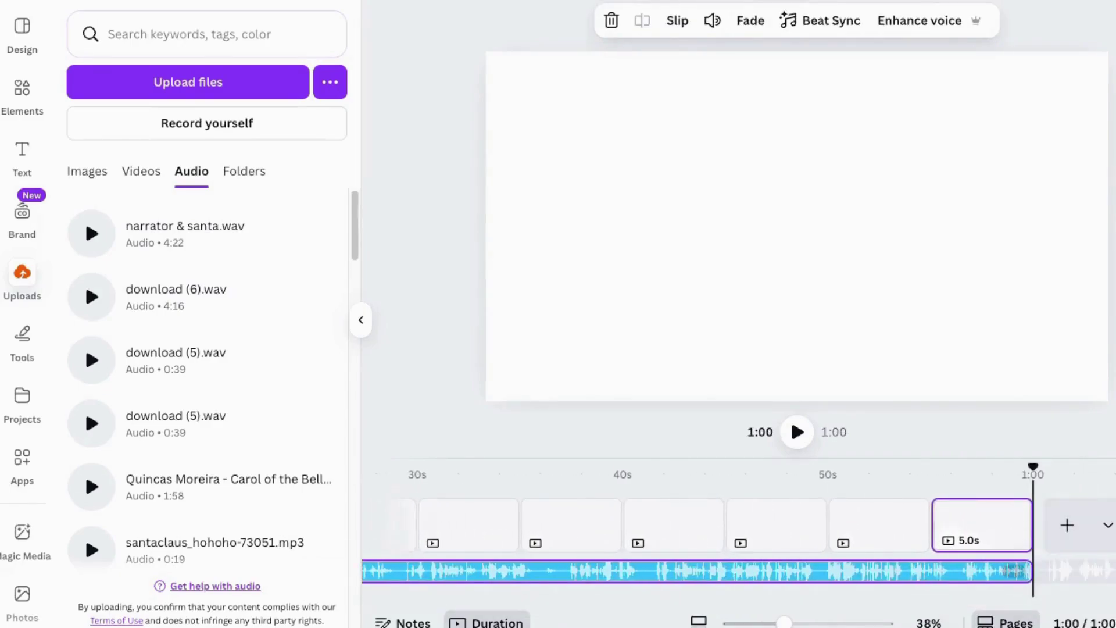
pyautogui.moveTo(519, 607); pyautogui.dragTo(372, 606)
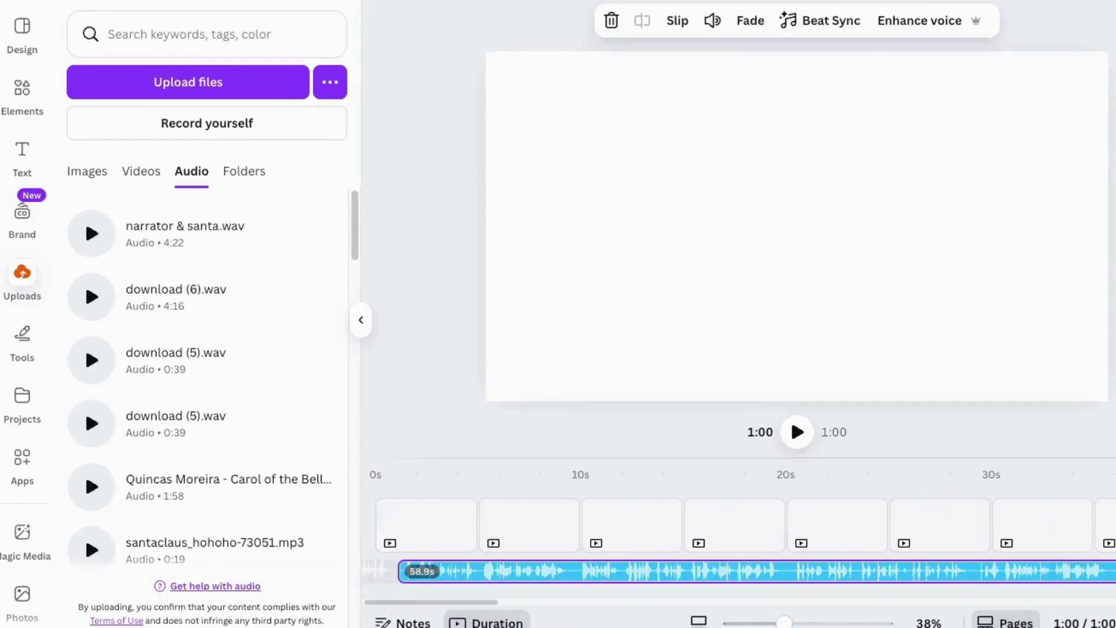
# Upload the Santa-by-the-snowy-cabin image and size it to fill the whole third page
pyautogui.click(78, 172)
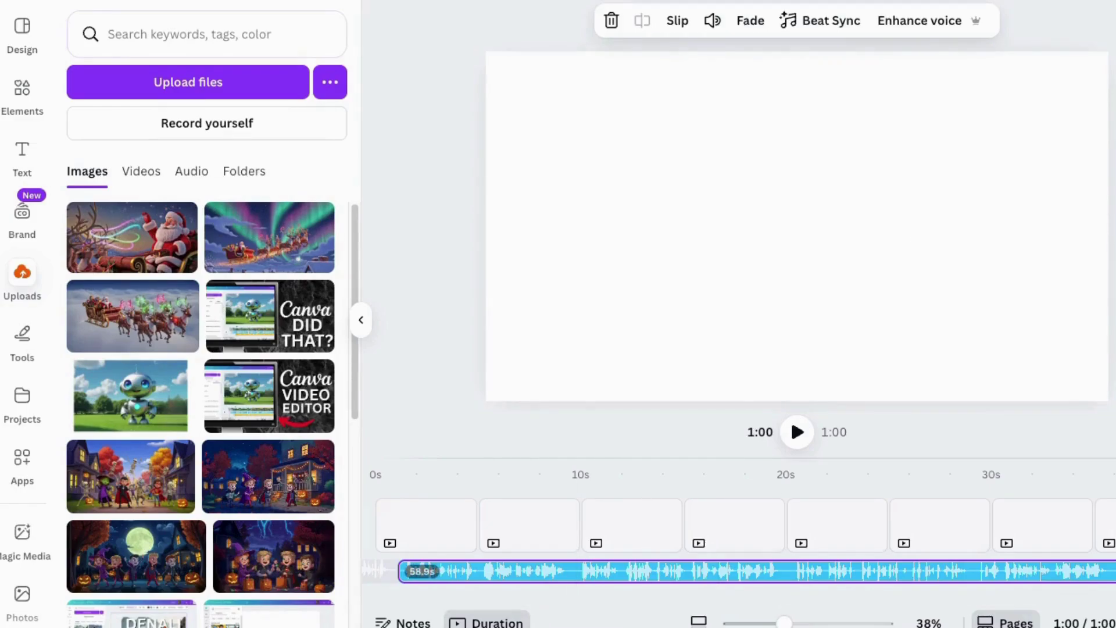
pyautogui.moveTo(3, 348); pyautogui.dragTo(120, 354)
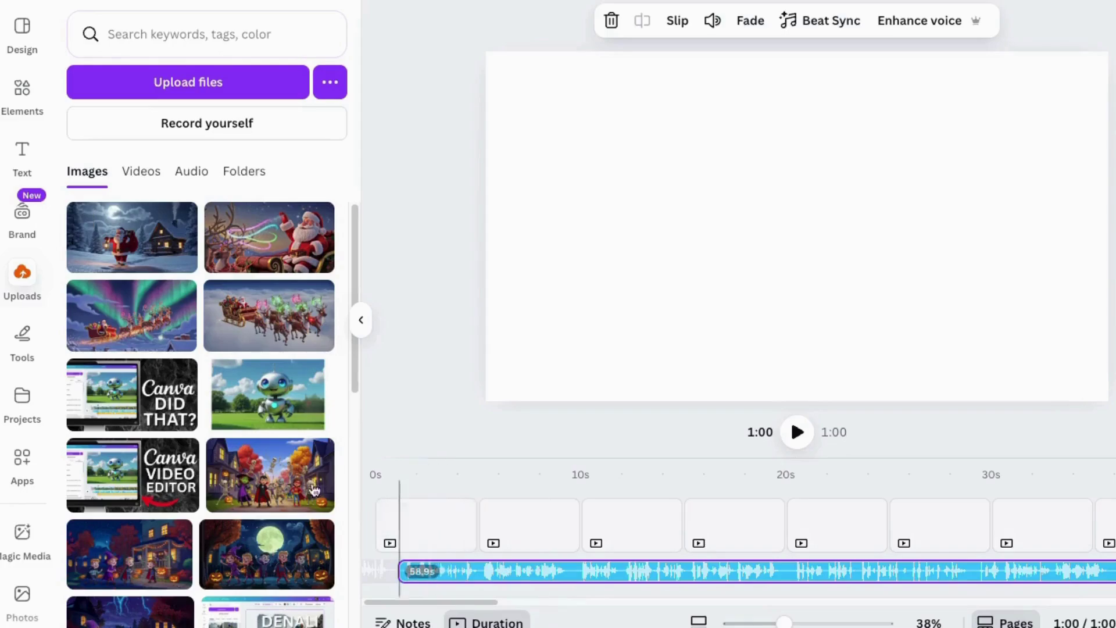
pyautogui.click(619, 525)
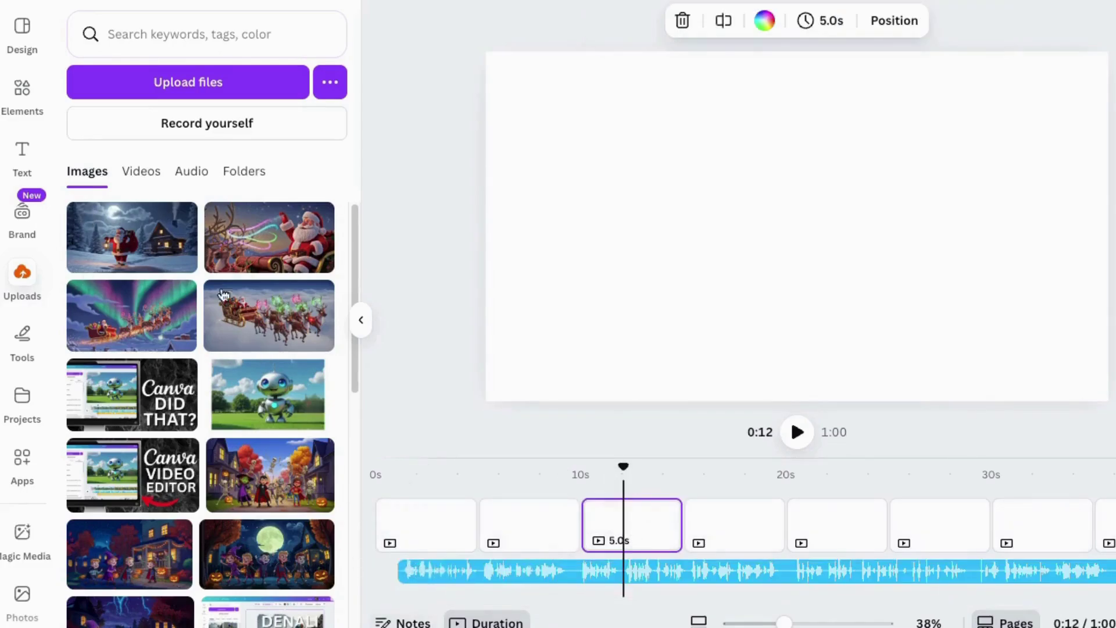
pyautogui.click(140, 251)
pyautogui.moveTo(707, 177); pyautogui.dragTo(629, 137)
pyautogui.moveTo(950, 304); pyautogui.dragTo(1091, 481)
pyautogui.moveTo(1046, 324); pyautogui.dragTo(1035, 324)
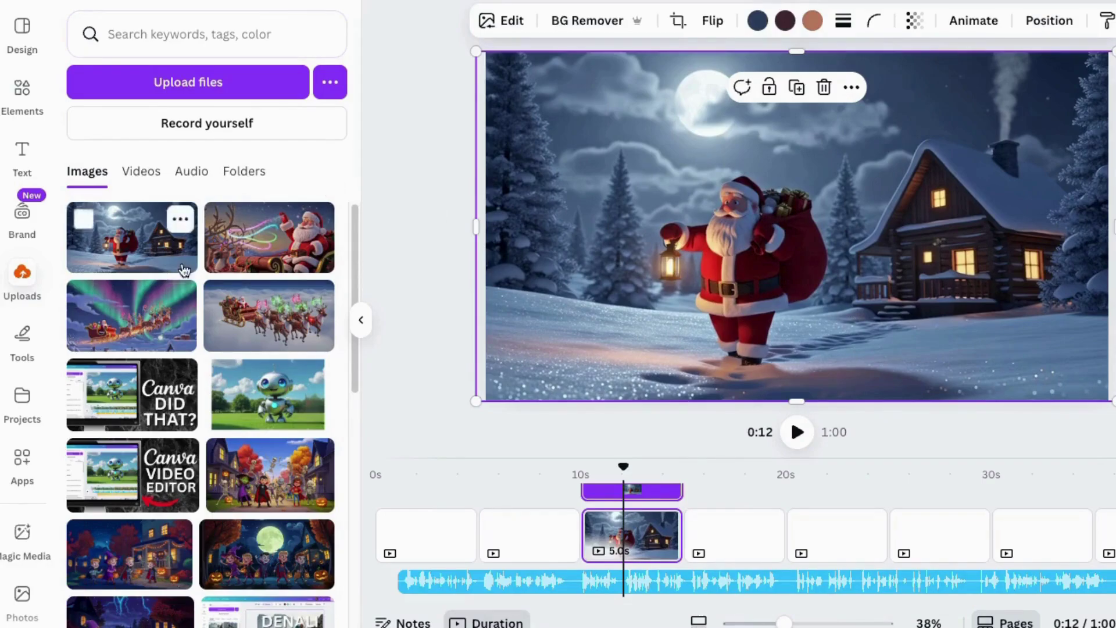
# Delete page 3's Santa image and place the sleigh-in-the-clouds video clip on page 1
pyautogui.click(141, 177)
pyautogui.scroll(-10, 168, 397)
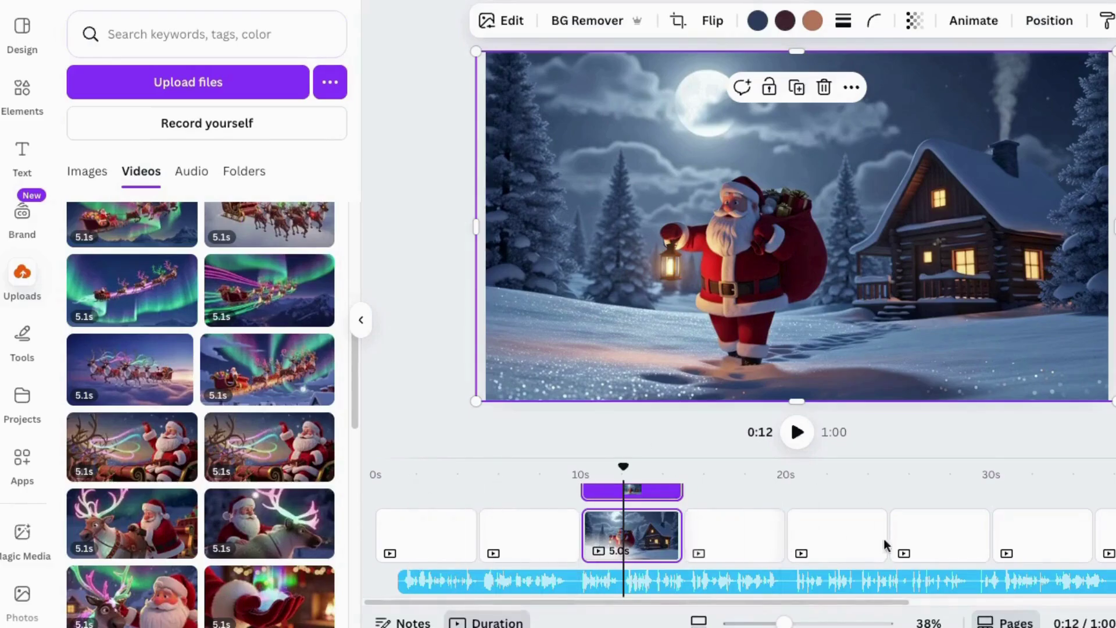
pyautogui.press('Delete')
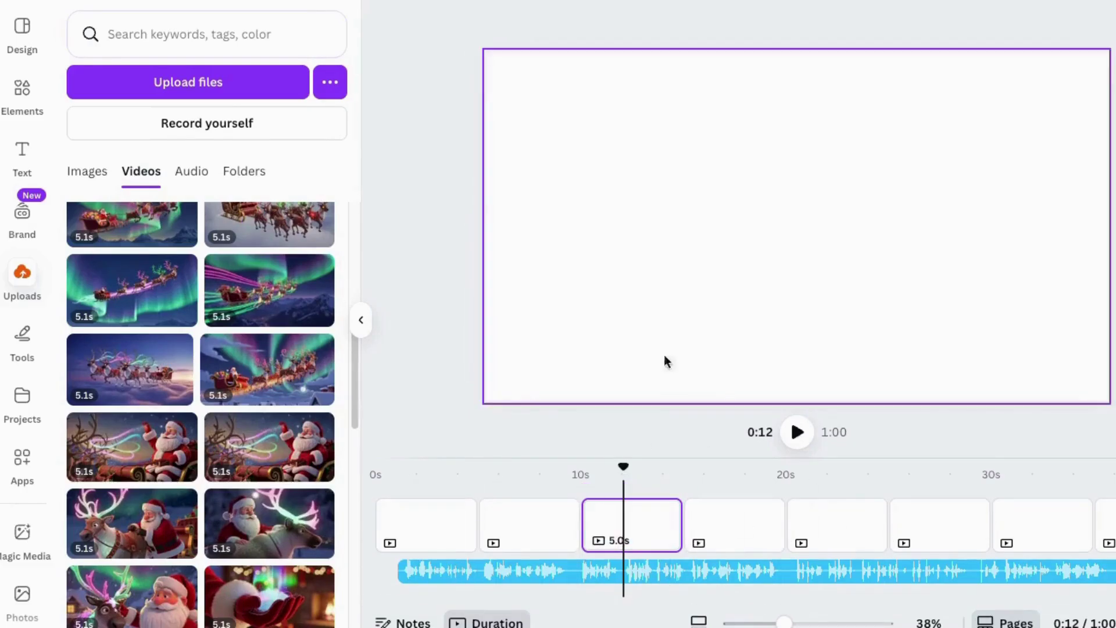
pyautogui.moveTo(623, 466); pyautogui.dragTo(451, 466)
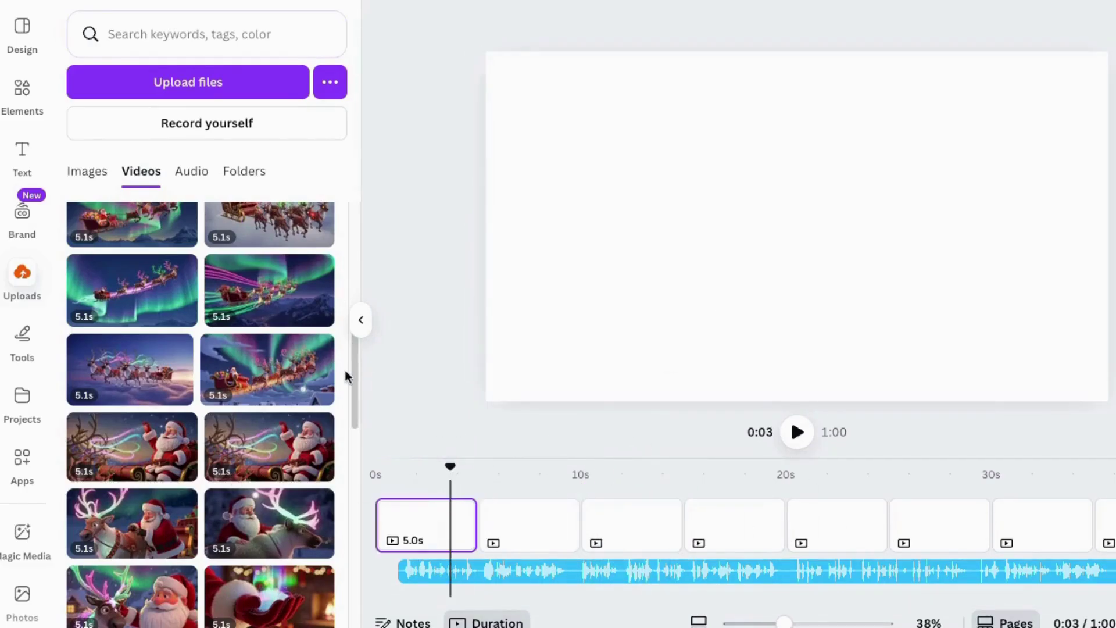
pyautogui.click(142, 381)
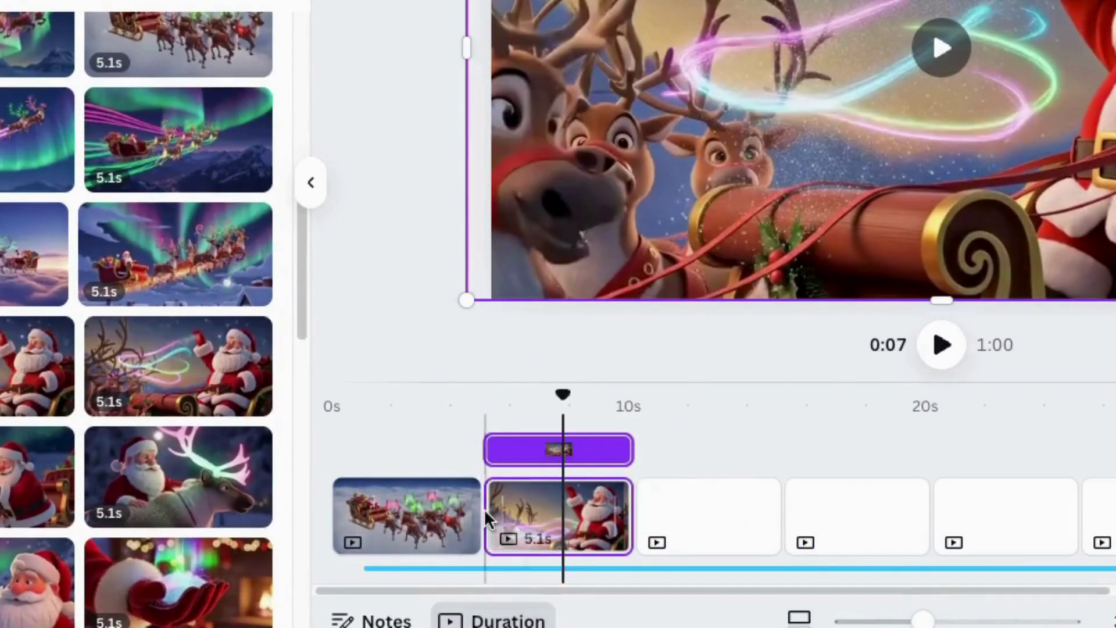
pyautogui.moveTo(482, 500)
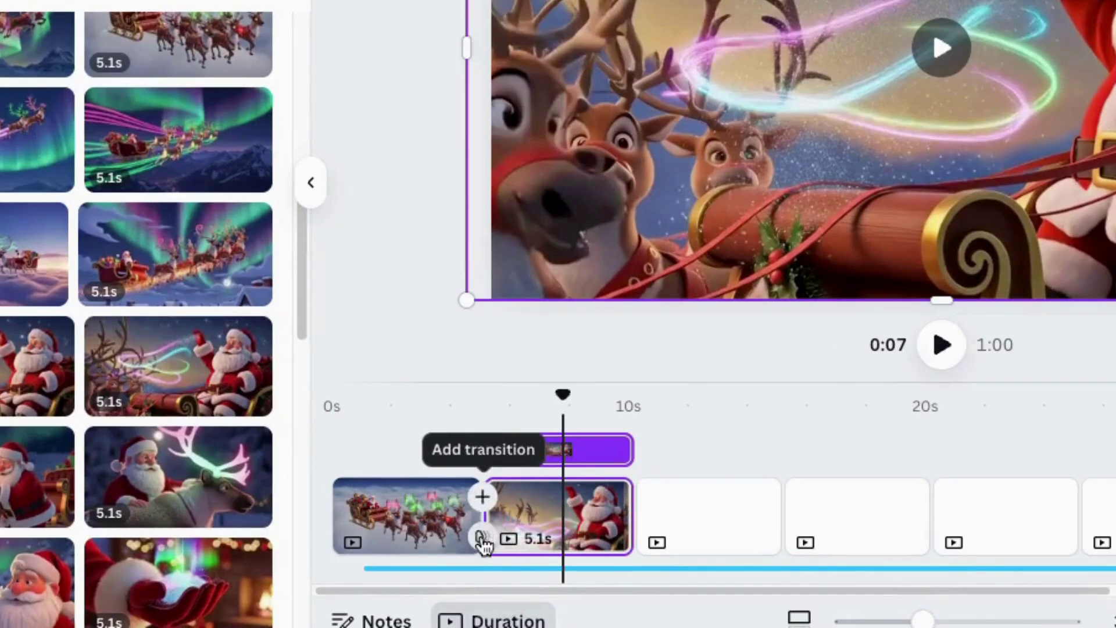
# Apply a 0.5-second Dissolve transition between all pages, shortening the video to 0:54
pyautogui.click(485, 538)
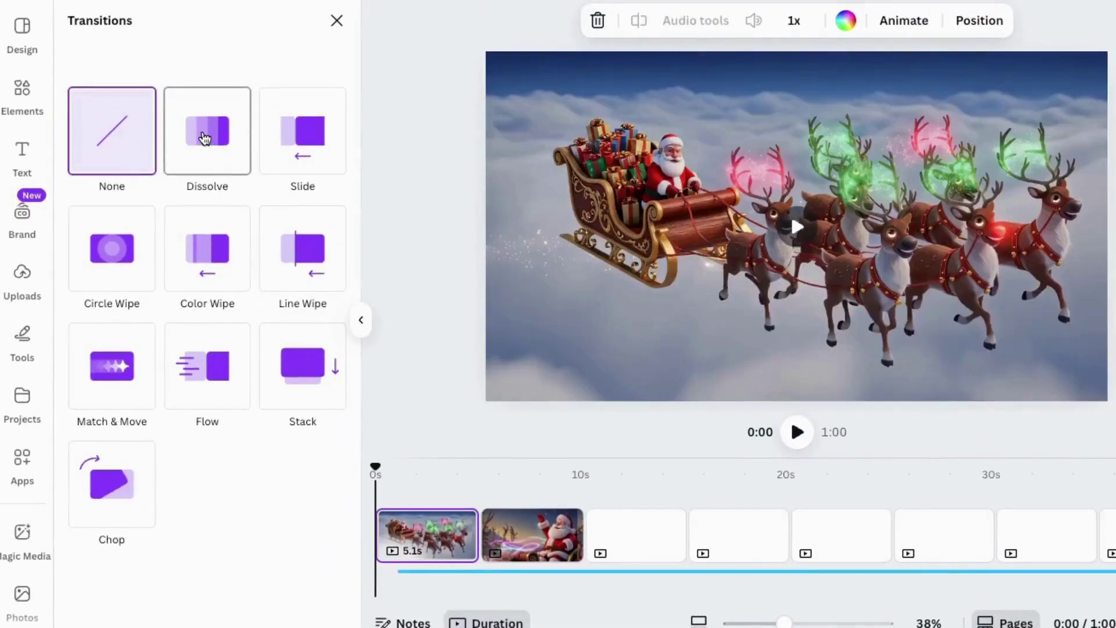
pyautogui.click(206, 140)
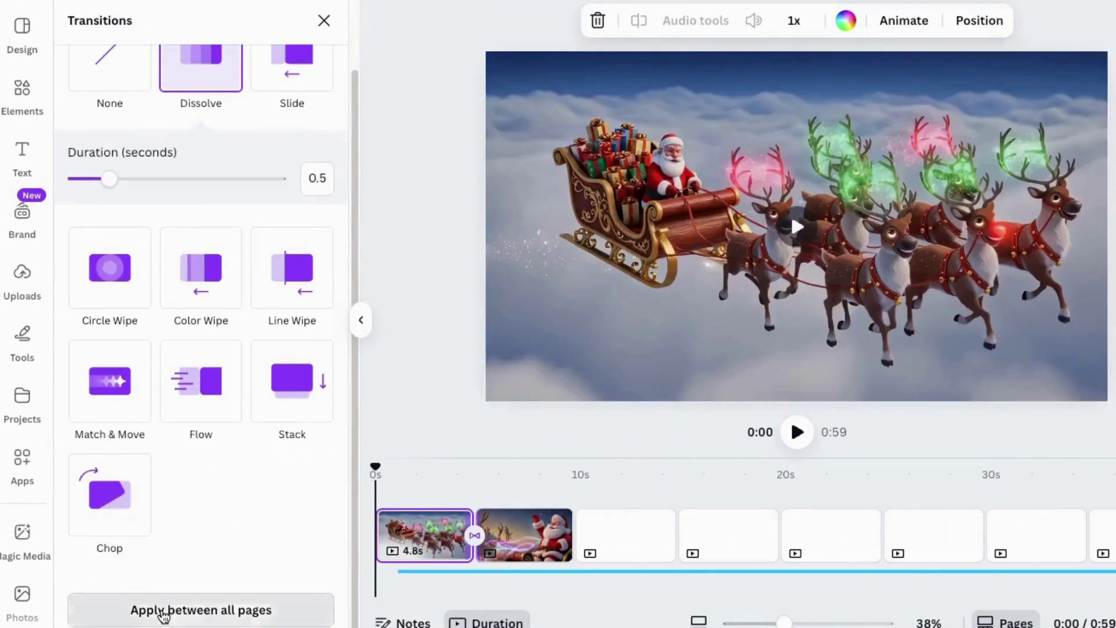
pyautogui.click(215, 616)
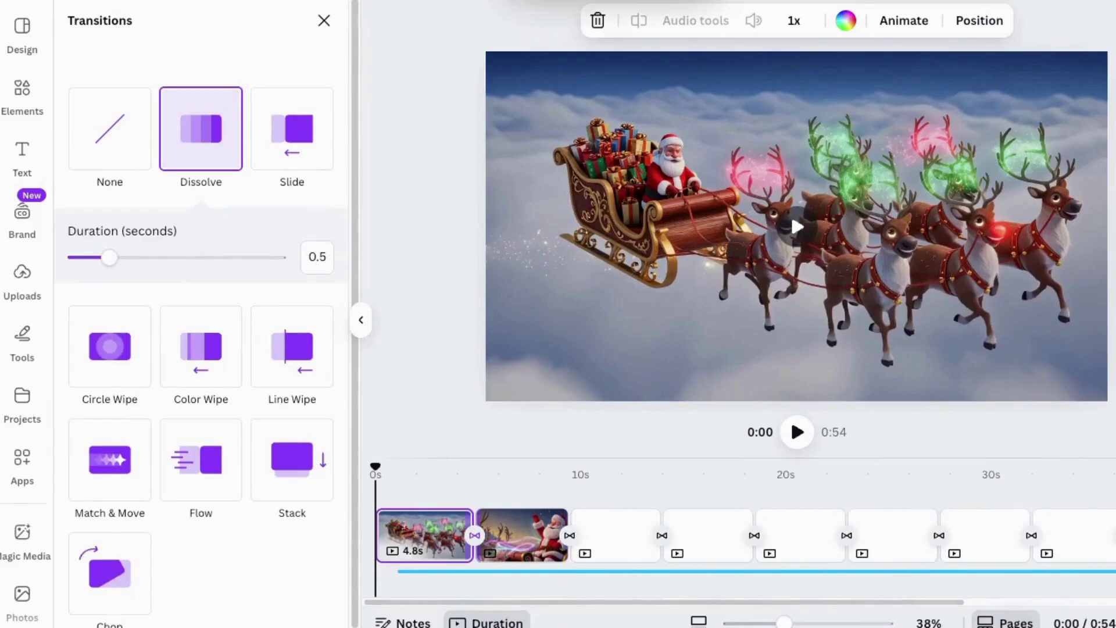
pyautogui.click(606, 526)
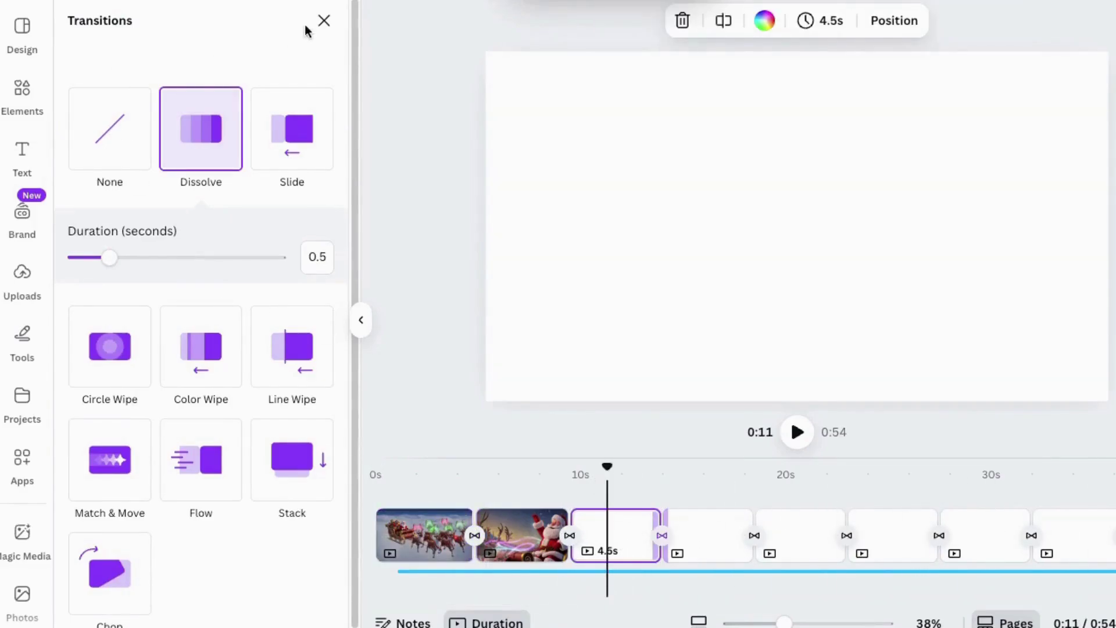
# Add the reindeer-and-Santa clip to page 3, enlarged to fill it and aligned left
pyautogui.click(324, 21)
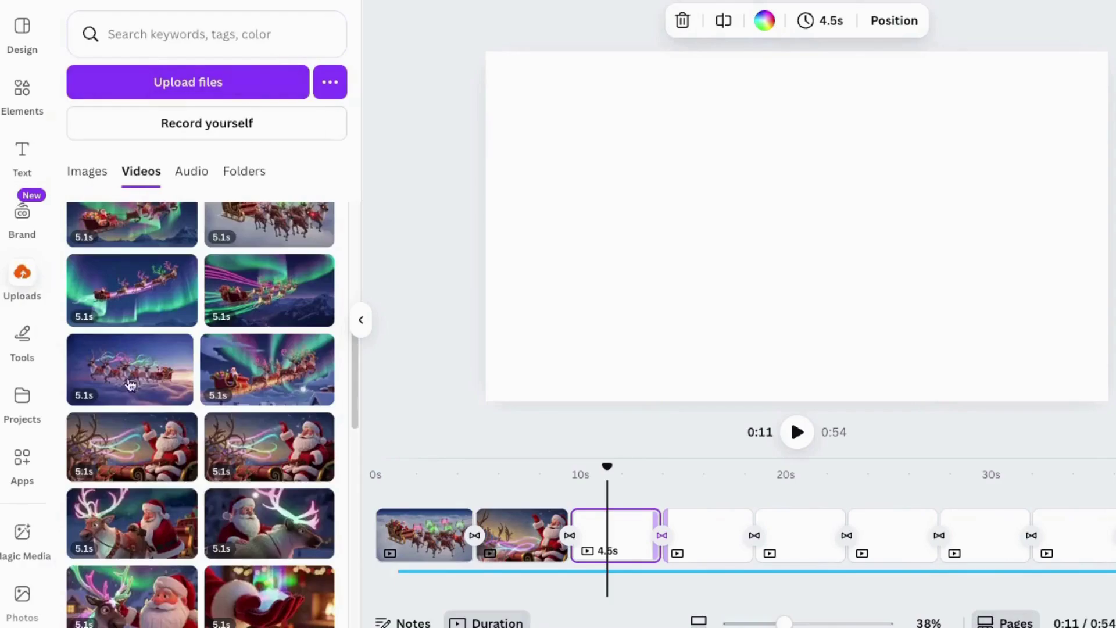
pyautogui.click(144, 588)
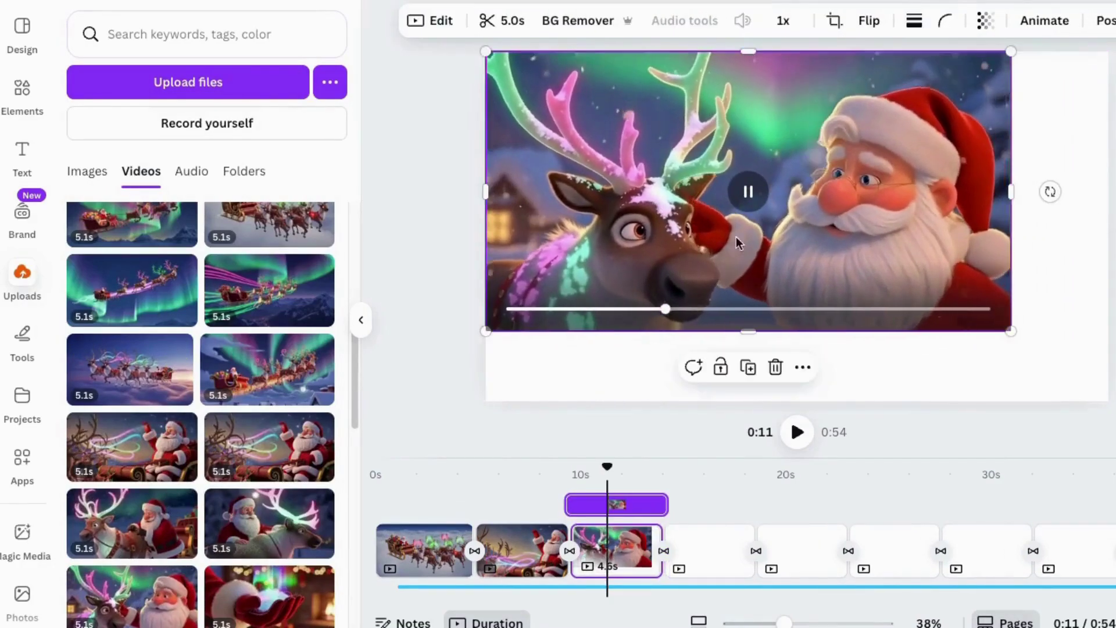
pyautogui.moveTo(1010, 331); pyautogui.dragTo(1109, 469)
pyautogui.moveTo(1054, 348); pyautogui.dragTo(1042, 347)
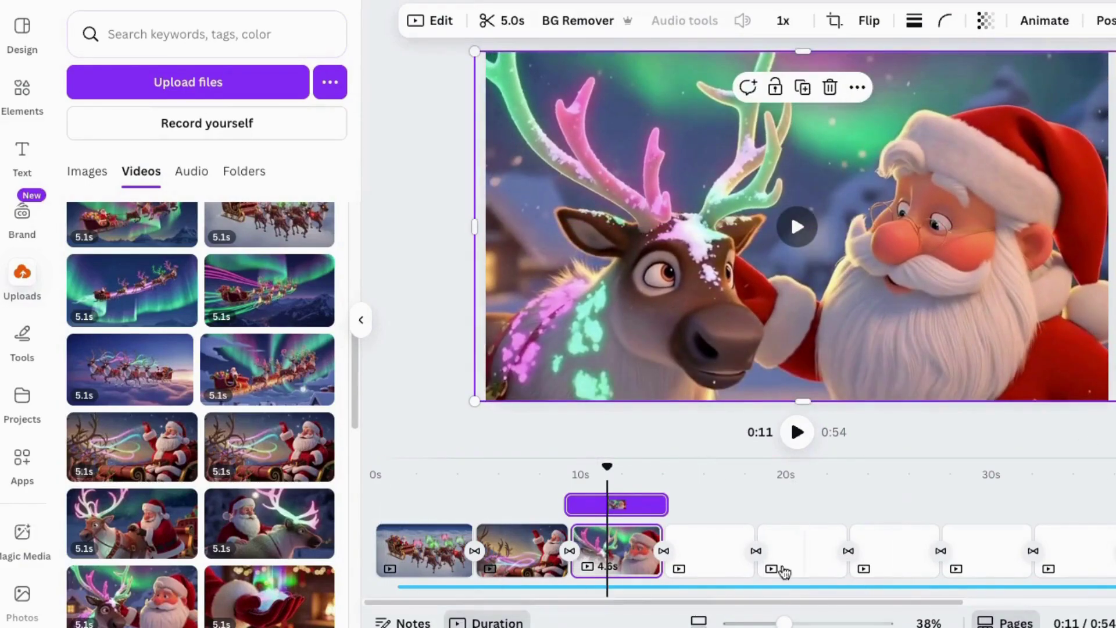
# Rewind to the start and preview the video's opening seconds
pyautogui.moveTo(606, 466); pyautogui.dragTo(339, 465)
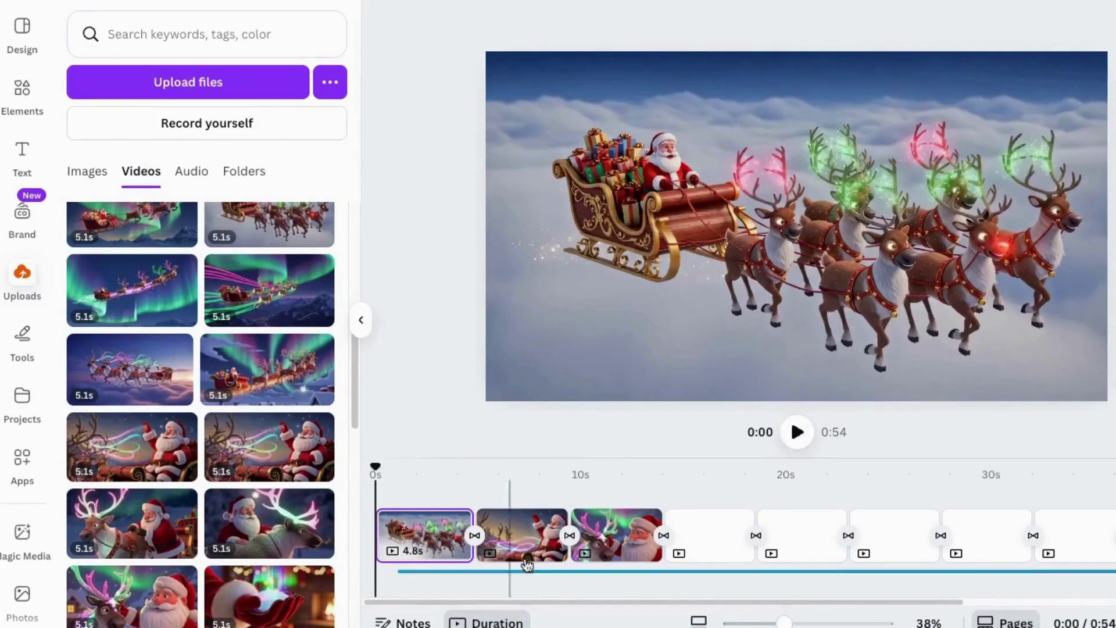
pyautogui.click(798, 432)
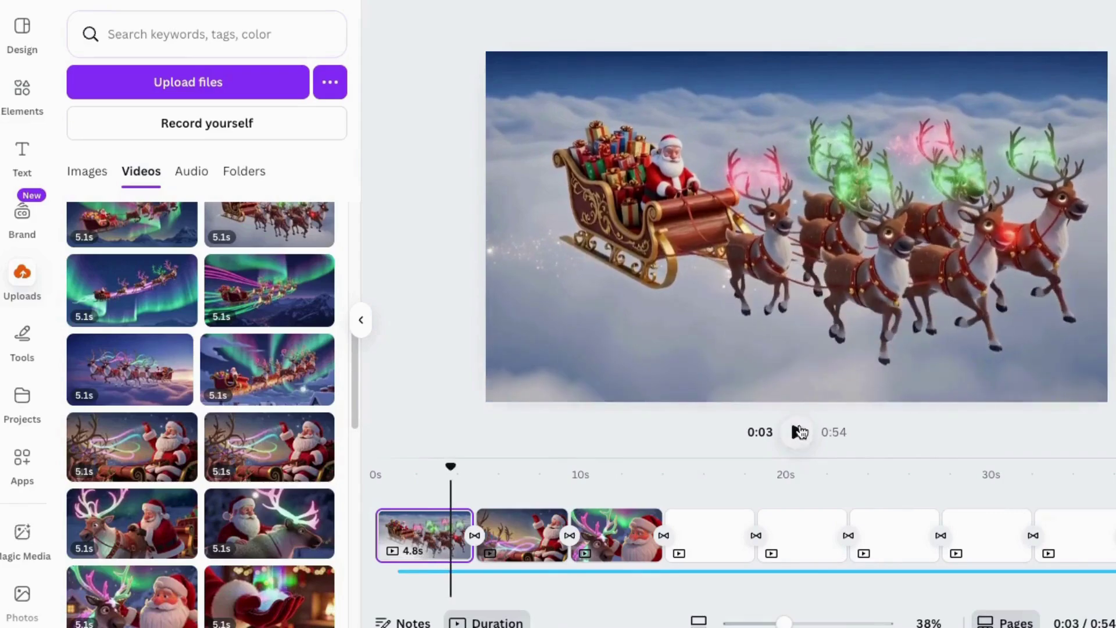
pyautogui.click(799, 433)
pyautogui.moveTo(450, 462); pyautogui.dragTo(375, 463)
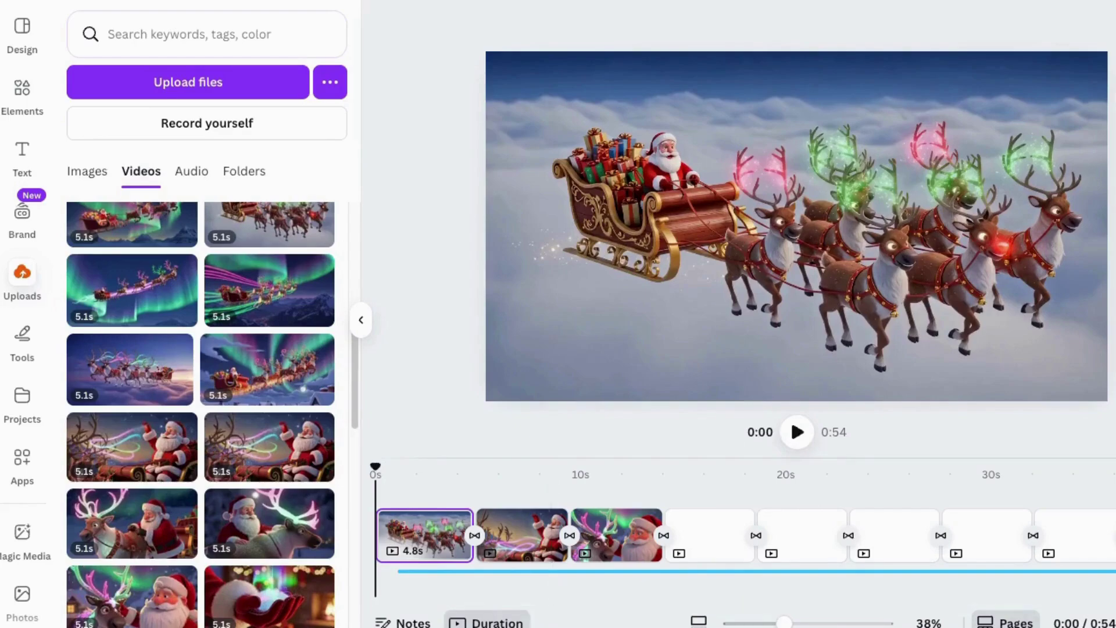
# Upload 'Quincas Moreira - Carol of the Bells.mp3' into the audio uploads from the file manager
pyautogui.click(191, 171)
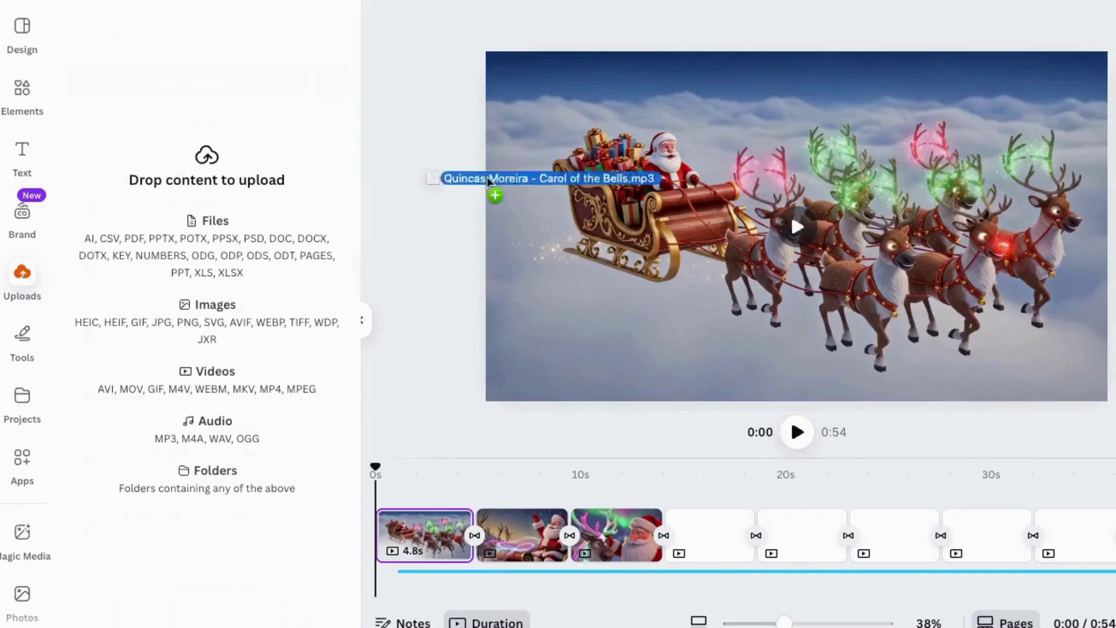
pyautogui.moveTo(496, 192); pyautogui.dragTo(229, 306)
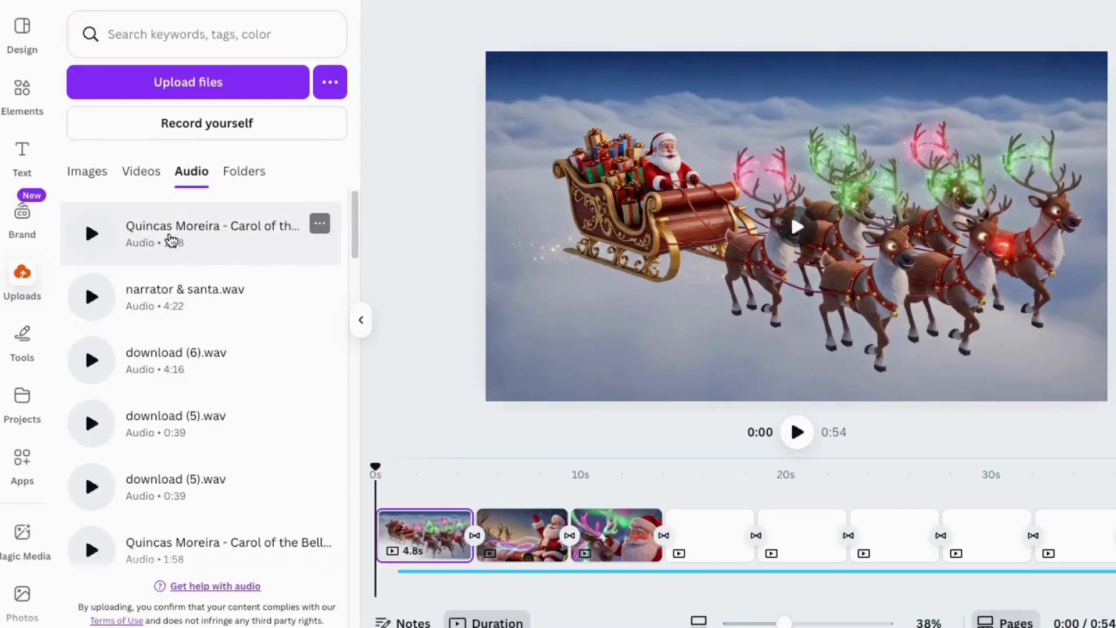
# Add Carol of the Bells as background music, lower its volume, and test-play it
pyautogui.click(186, 240)
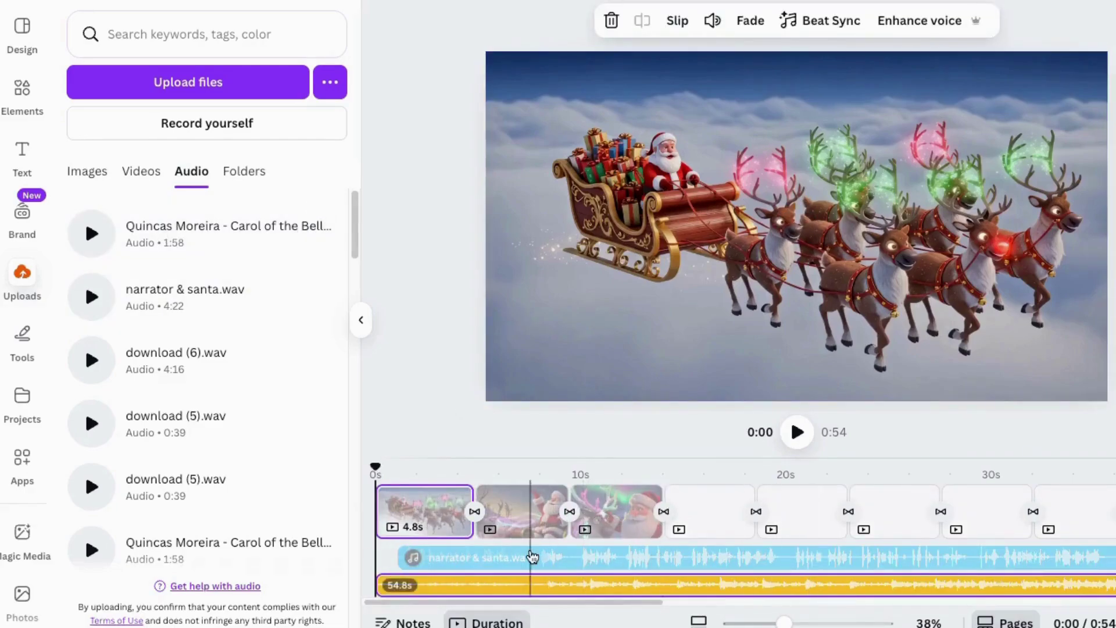
pyautogui.click(713, 24)
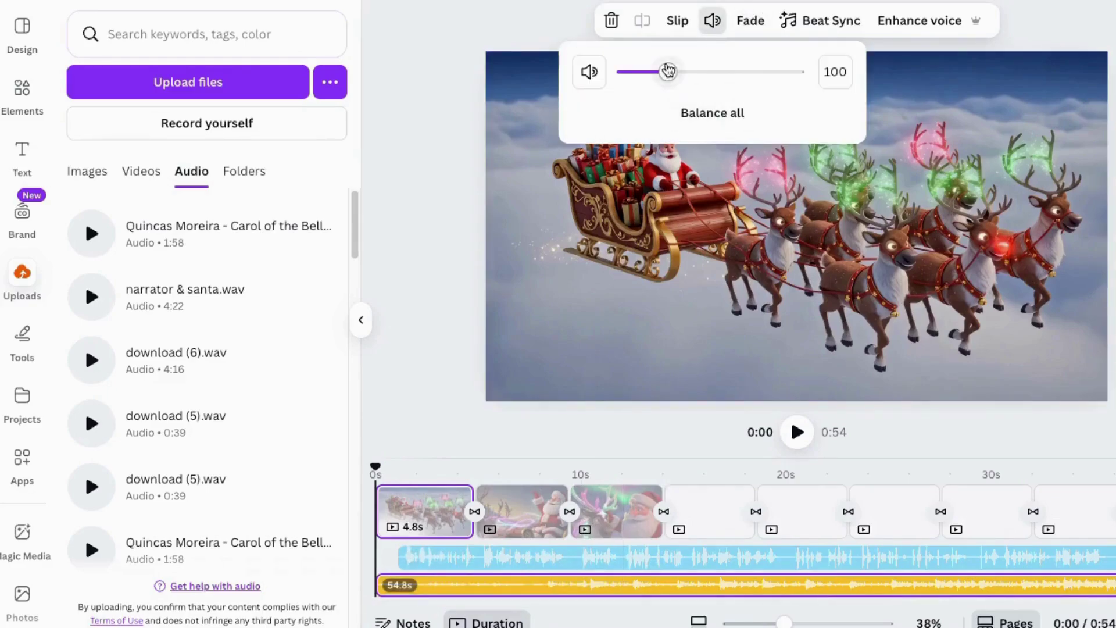
pyautogui.moveTo(655, 73); pyautogui.dragTo(640, 72)
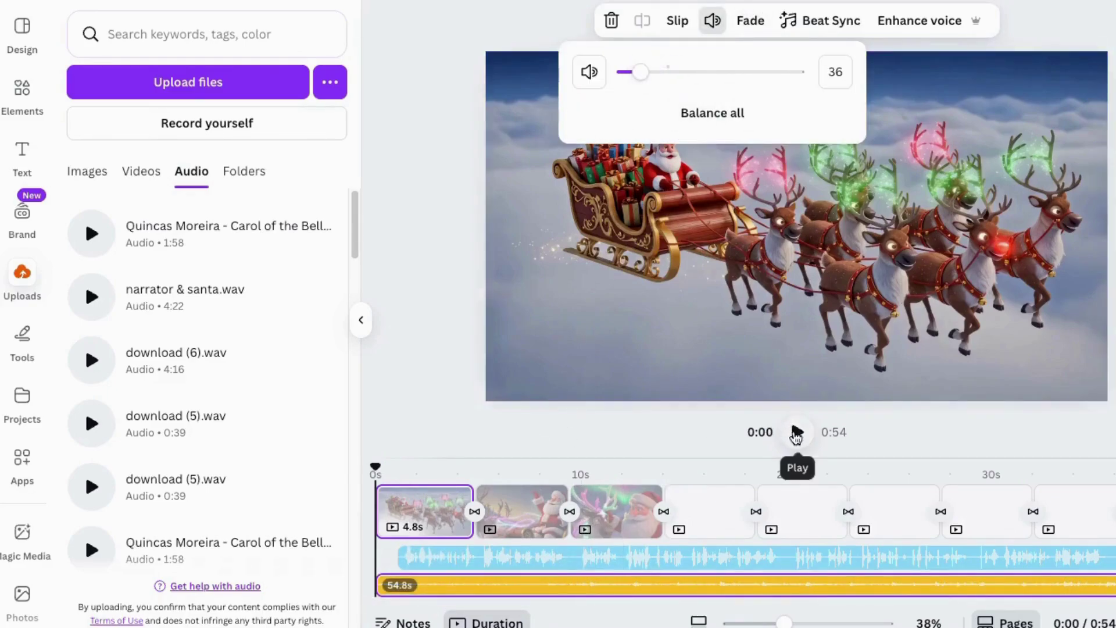
pyautogui.click(797, 433)
pyautogui.click(795, 433)
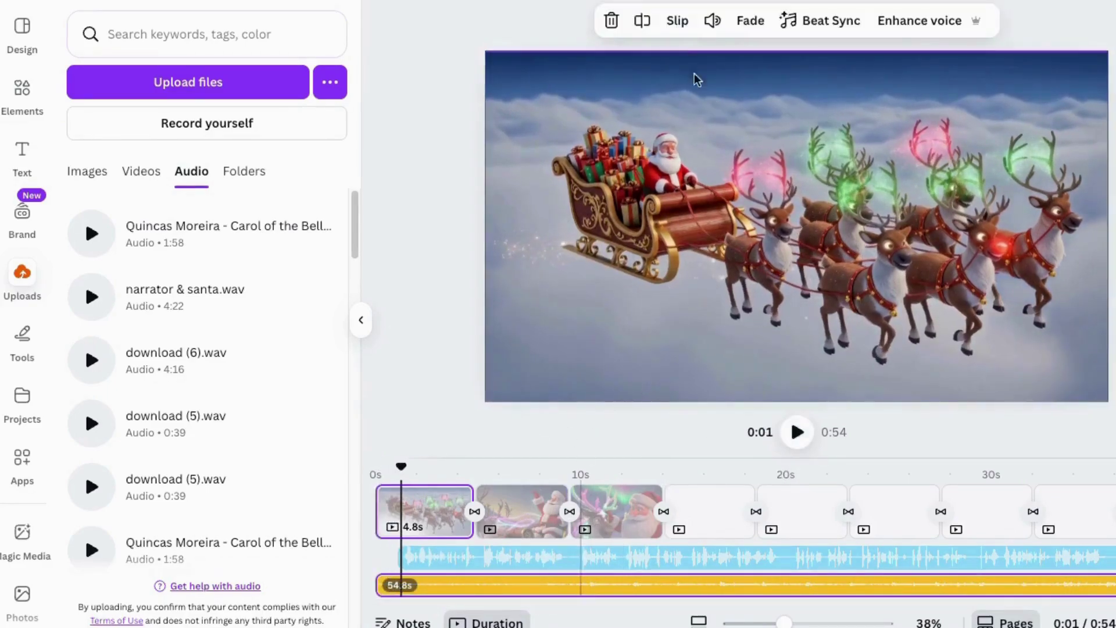
# Recheck the music volume, then preview the sleigh clip and pause at 0:03
pyautogui.click(711, 21)
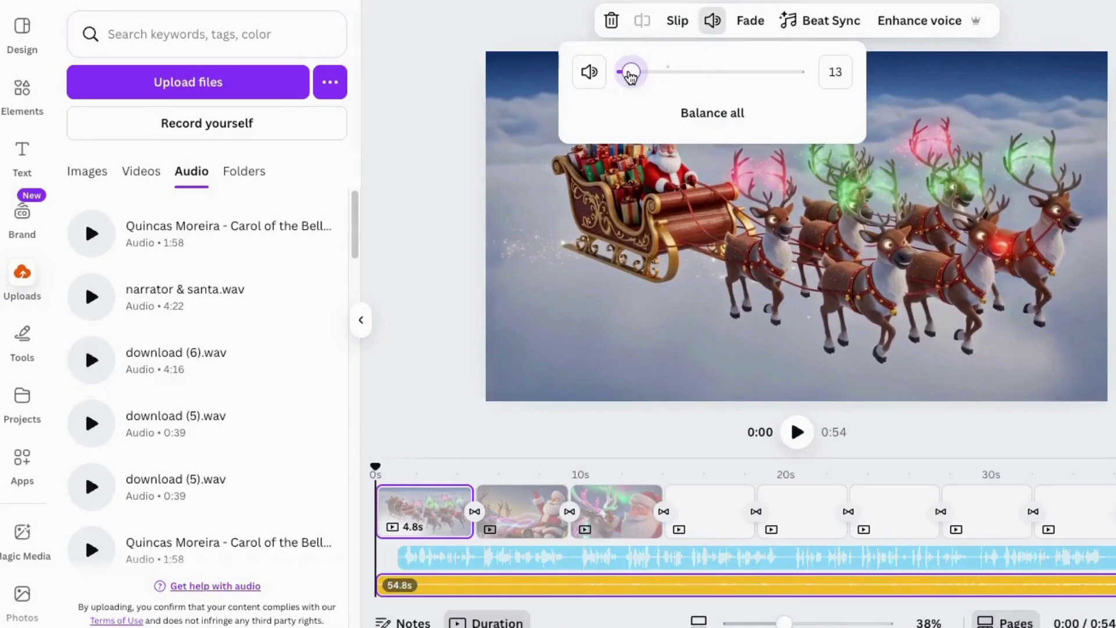
pyautogui.click(803, 440)
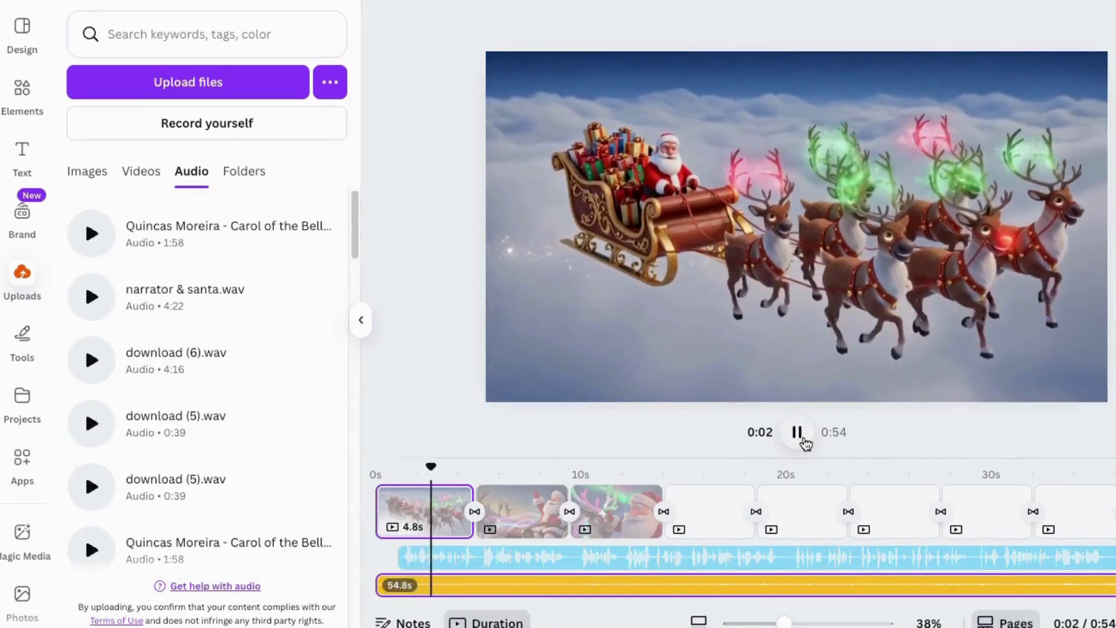
pyautogui.click(805, 441)
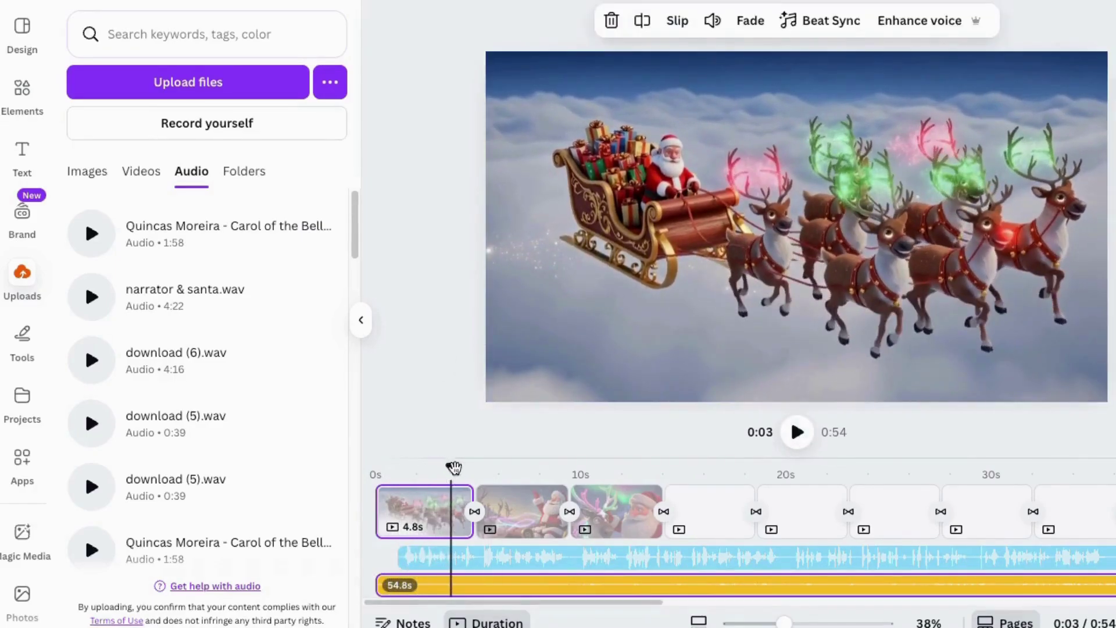
# Rewind to 0:00, switch to the 14:20 aurora-cabin project, and zoom the timeline to about 49%
pyautogui.moveTo(454, 467); pyautogui.dragTo(375, 467)
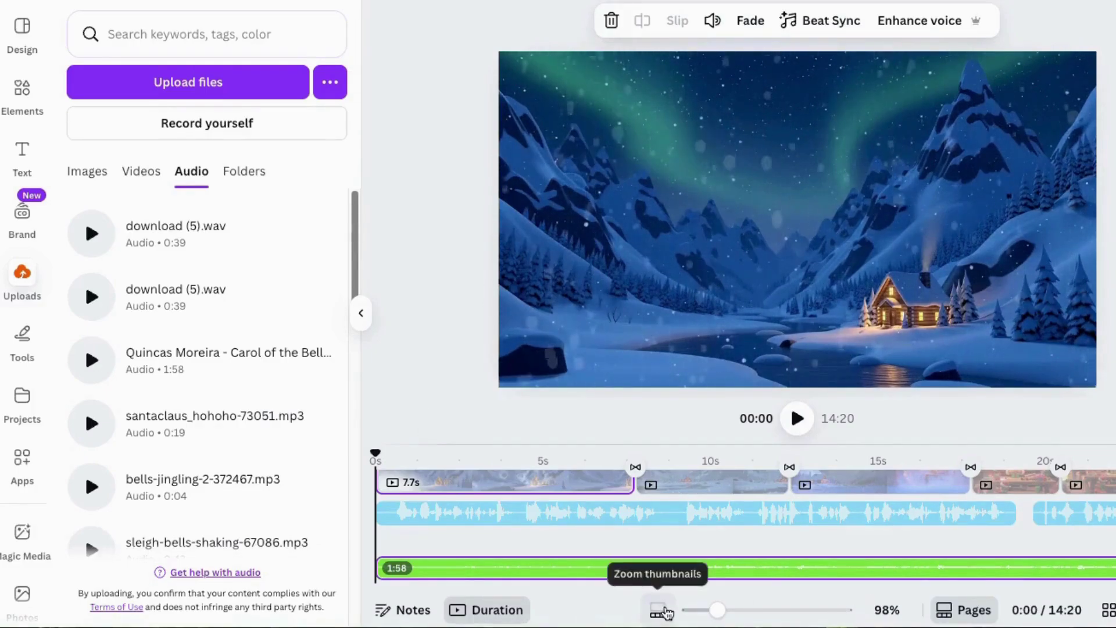
pyautogui.moveTo(717, 610)
pyautogui.mouseDown()
pyautogui.moveTo(742, 608)
pyautogui.moveTo(702, 610)
pyautogui.mouseUp()
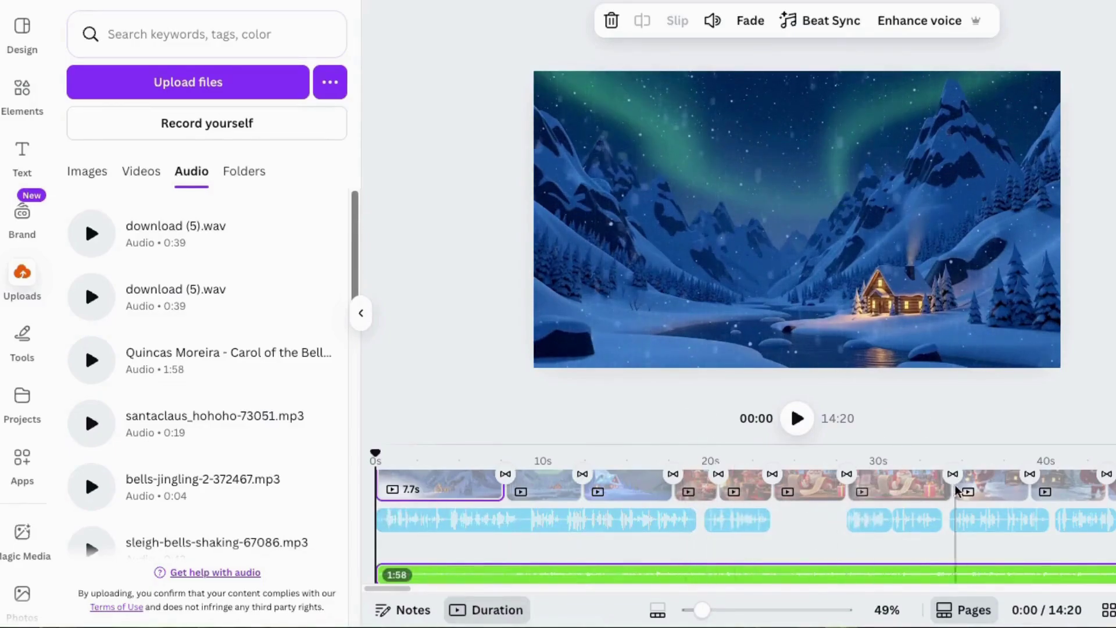
pyautogui.moveTo(393, 587); pyautogui.dragTo(364, 575)
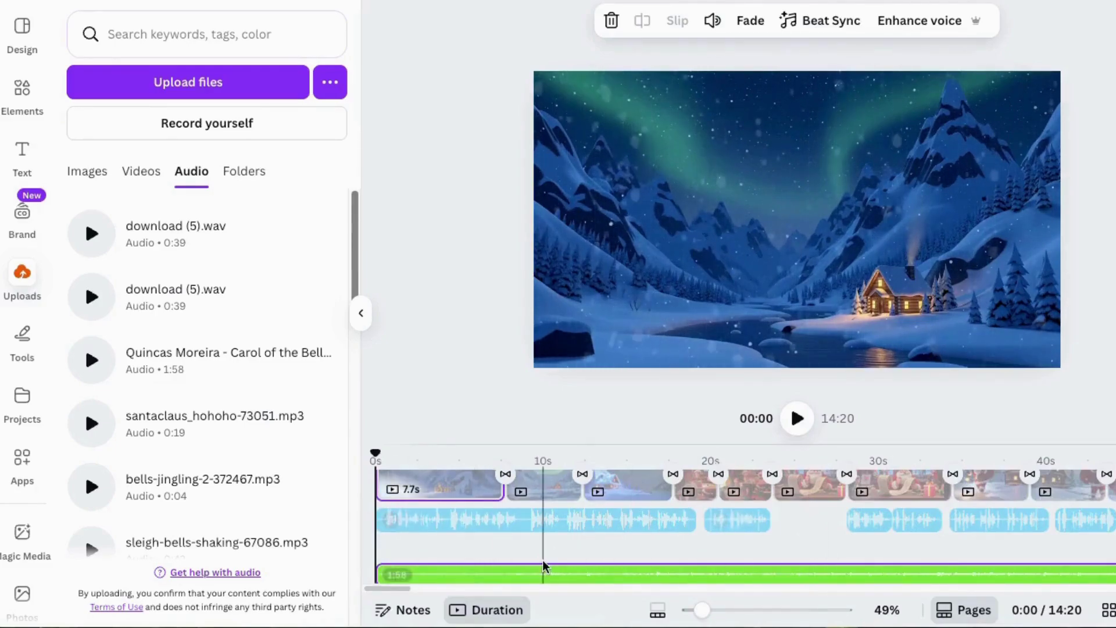
pyautogui.scroll(1, 585, 541)
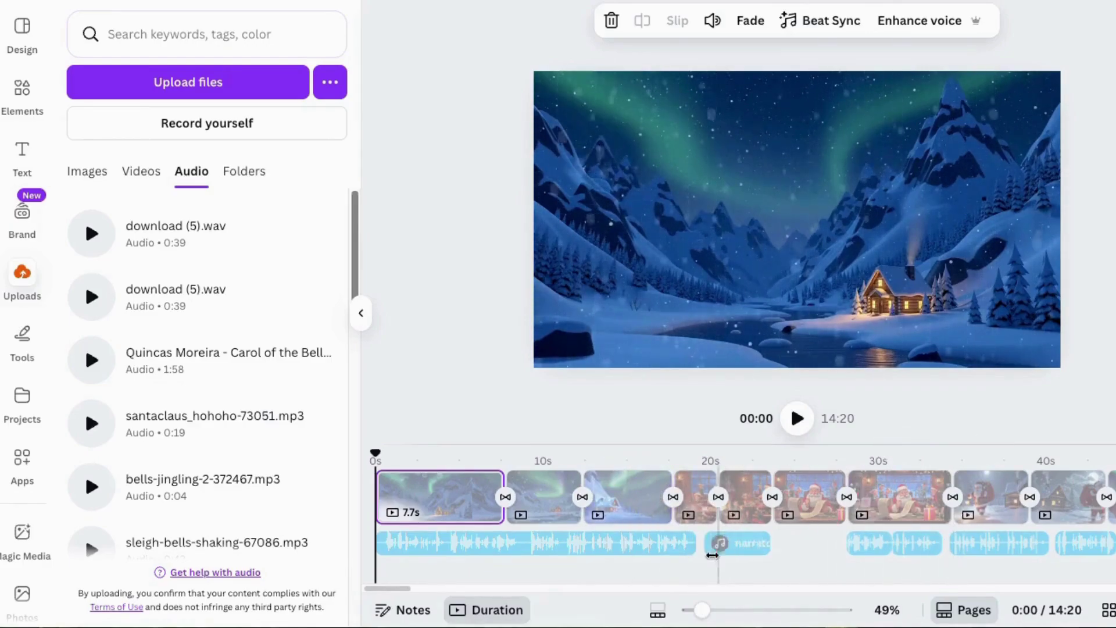
# Nudge the aurora video on the canvas and search Elements for 'snow'
pyautogui.click(683, 311)
pyautogui.moveTo(648, 229)
pyautogui.mouseDown()
pyautogui.moveTo(715, 192)
pyautogui.moveTo(640, 221)
pyautogui.mouseUp()
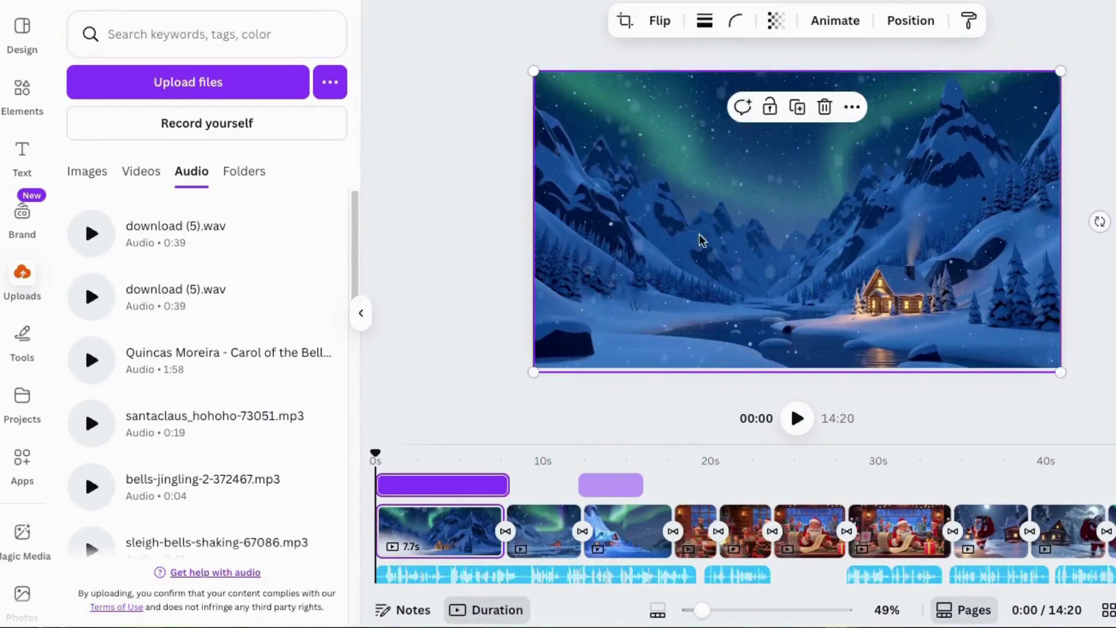
pyautogui.click(23, 90)
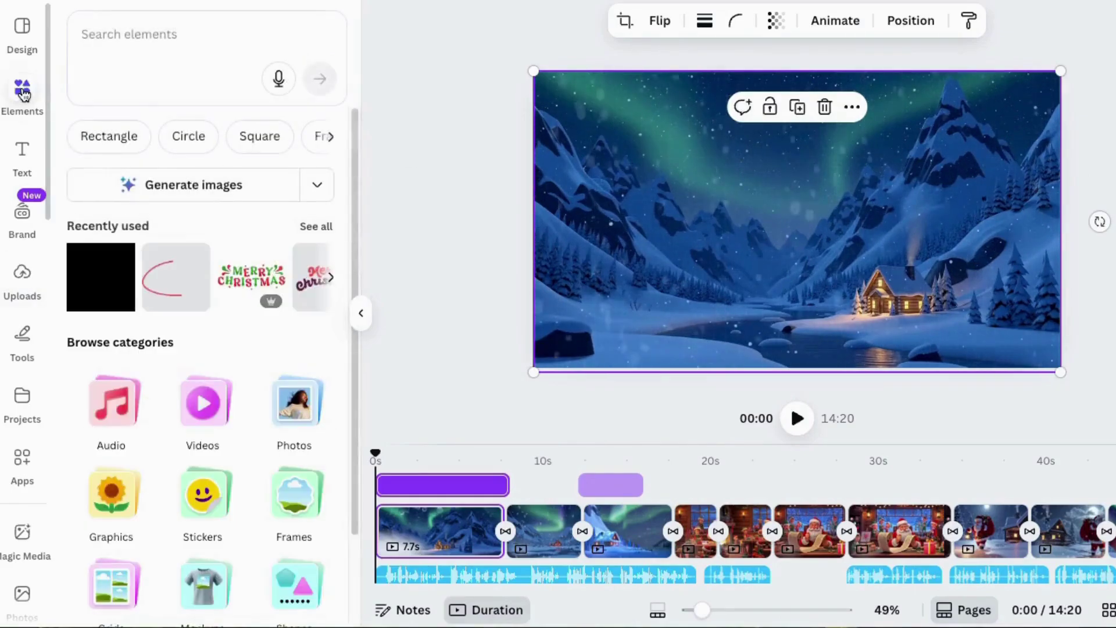
pyautogui.click(117, 34)
pyautogui.write('snow')
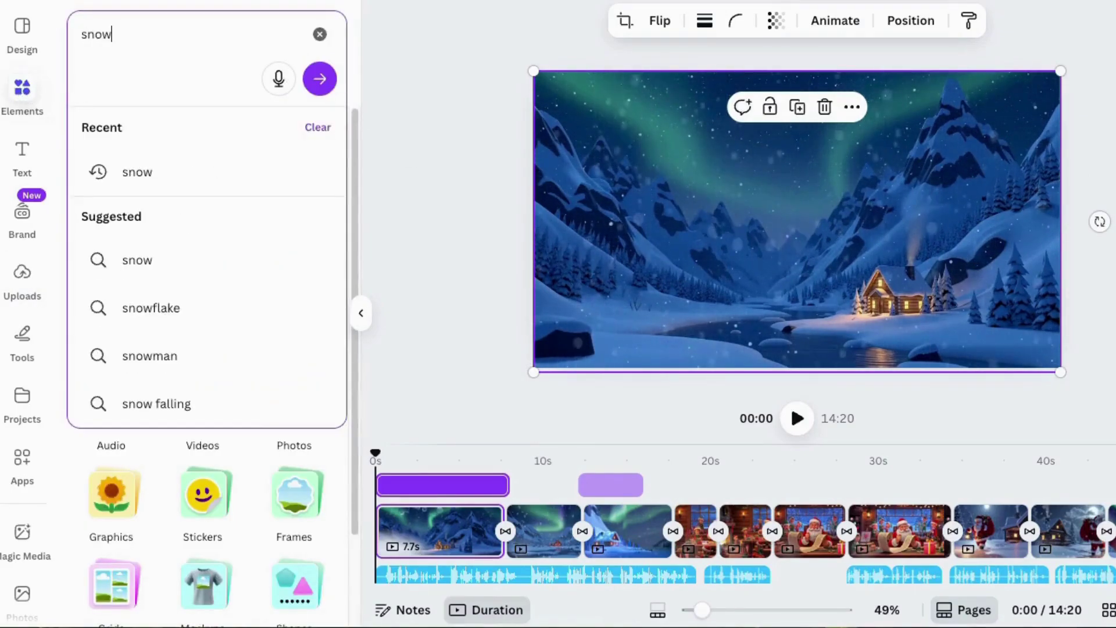
pyautogui.press('Return')
pyautogui.press('Escape')
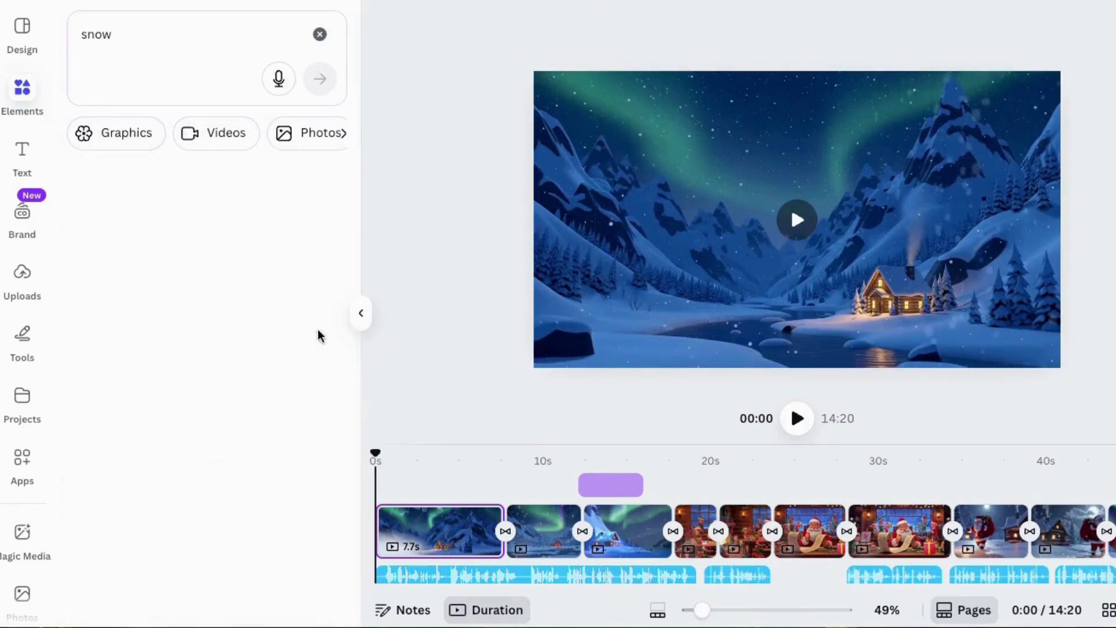
# Filter to animated elements and add a falling-snow overlay centred over the scene
pyautogui.click(345, 138)
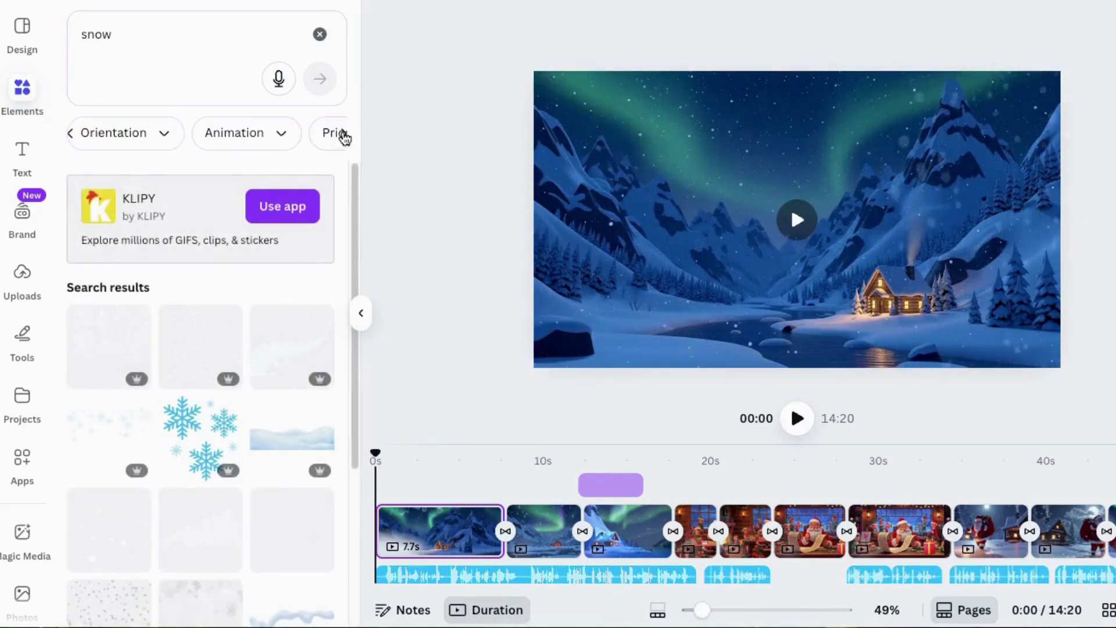
pyautogui.click(281, 137)
pyautogui.click(237, 214)
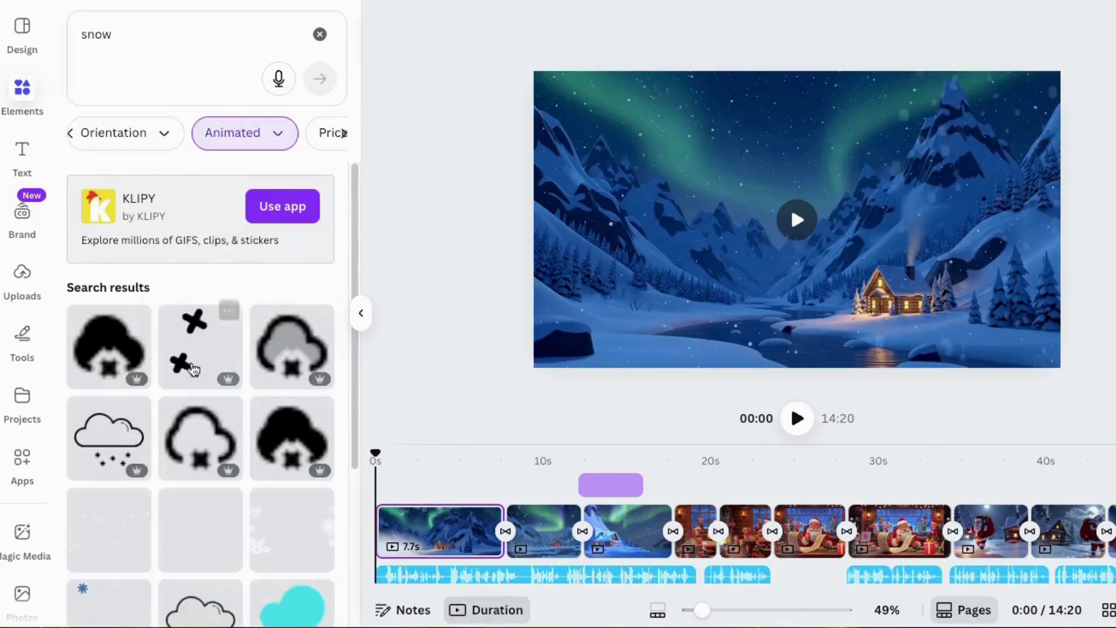
pyautogui.click(78, 516)
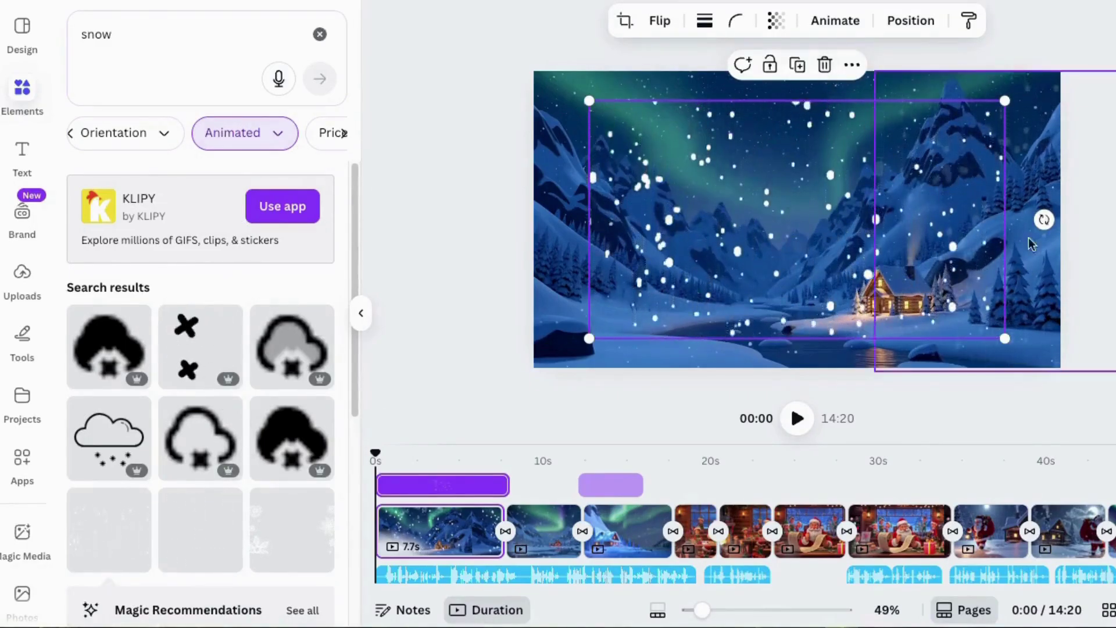
pyautogui.moveTo(947, 156); pyautogui.dragTo(612, 156)
# Adjust the snow overlay's transparency and play the scene to preview the snowfall
pyautogui.click(779, 21)
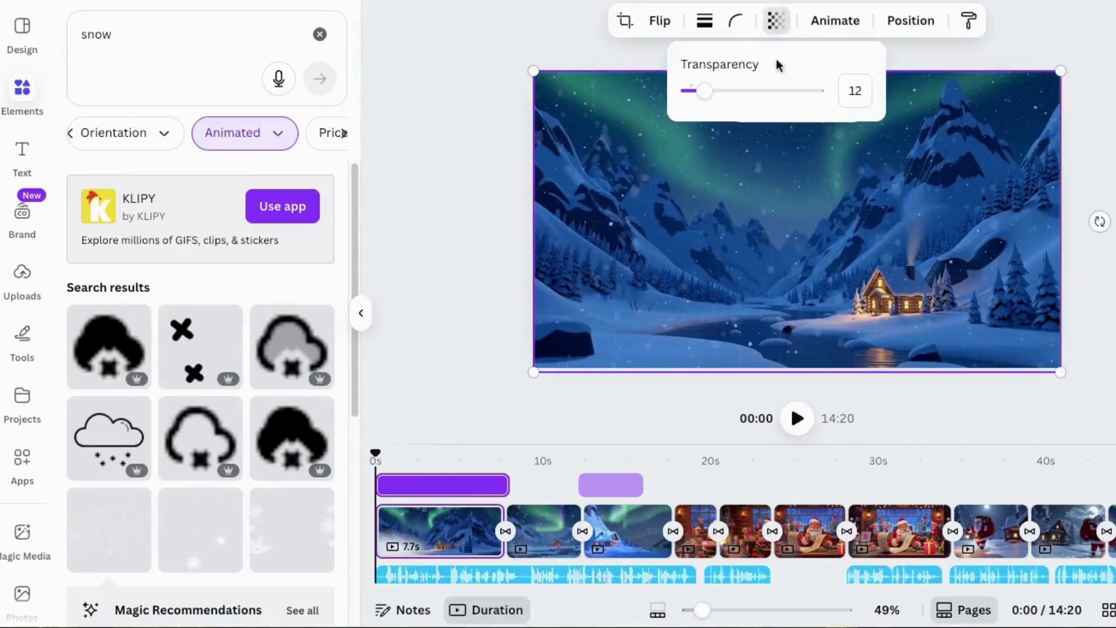
pyautogui.moveTo(710, 95); pyautogui.dragTo(752, 110)
pyautogui.click(498, 260)
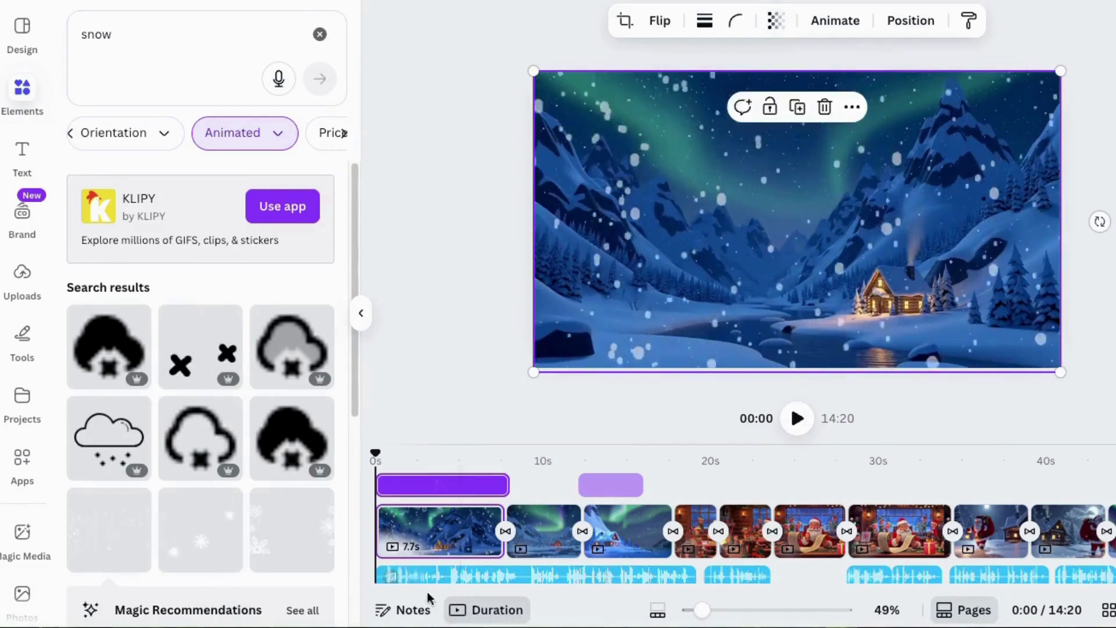
pyautogui.click(797, 419)
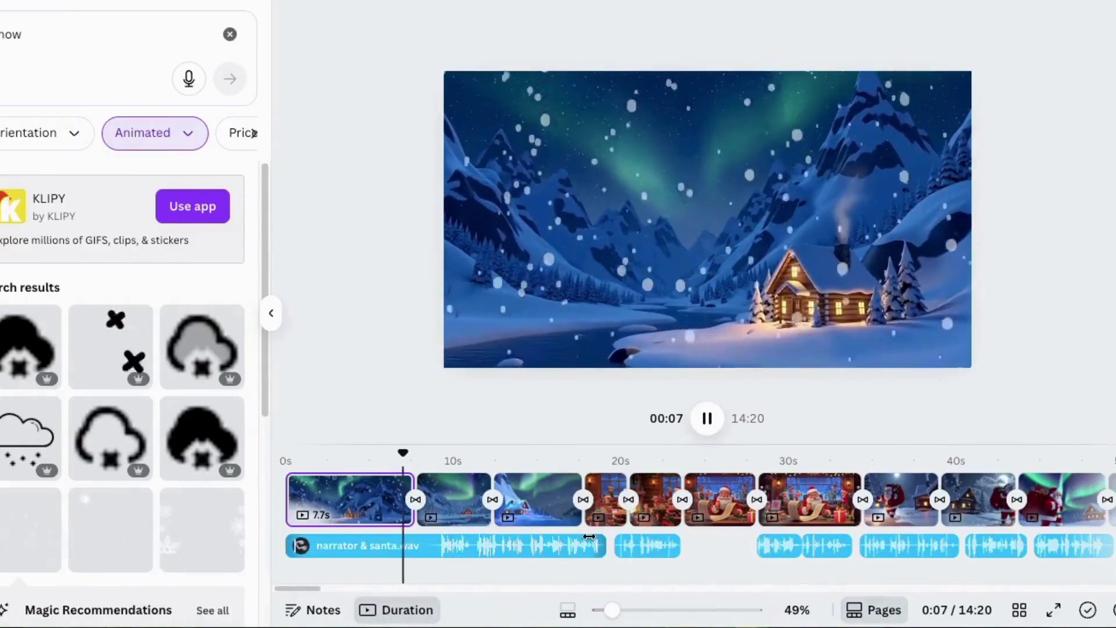
# Stop playback at 0:25 on the 4.4s Santa list clip and reveal the Carol of the Bells track
pyautogui.click(705, 499)
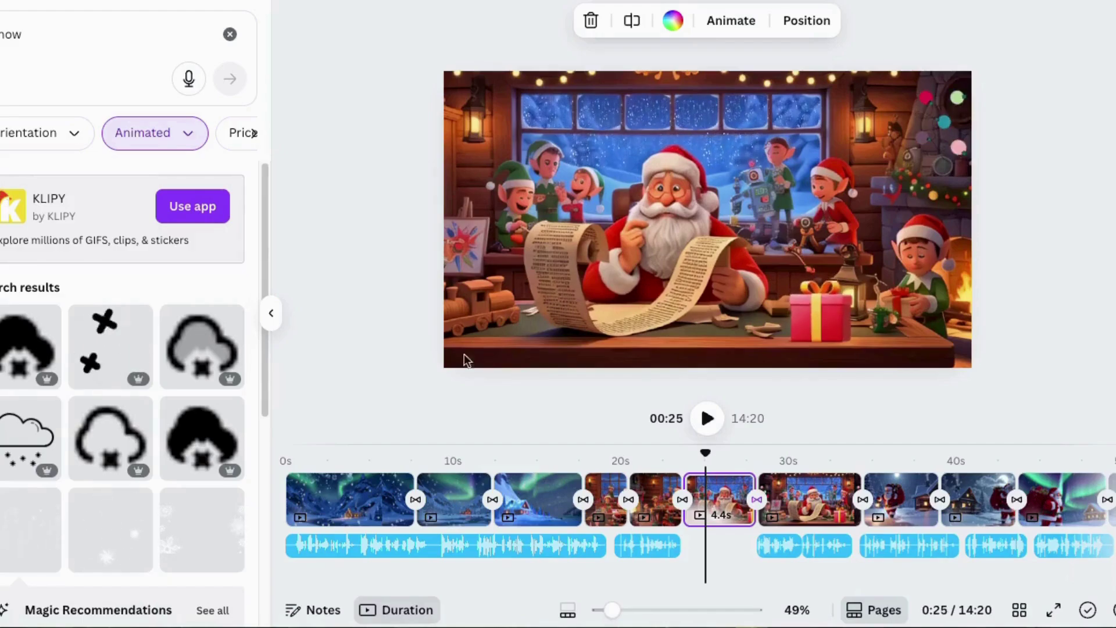
pyautogui.moveTo(318, 587)
pyautogui.mouseDown()
pyautogui.moveTo(337, 588)
pyautogui.moveTo(302, 588)
pyautogui.mouseUp()
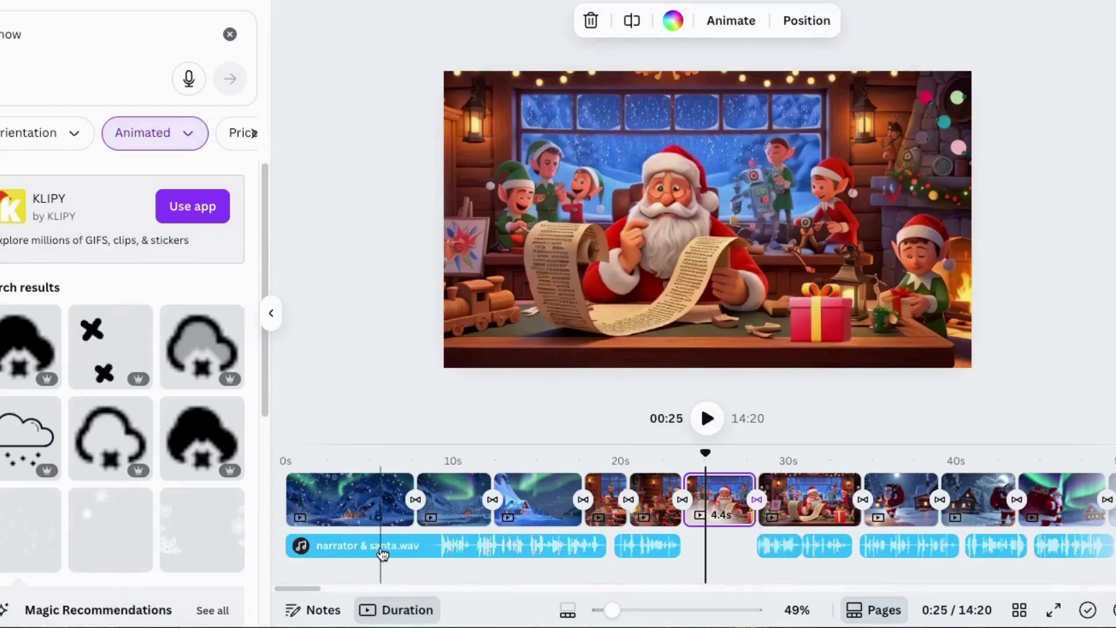
pyautogui.moveTo(381, 552)
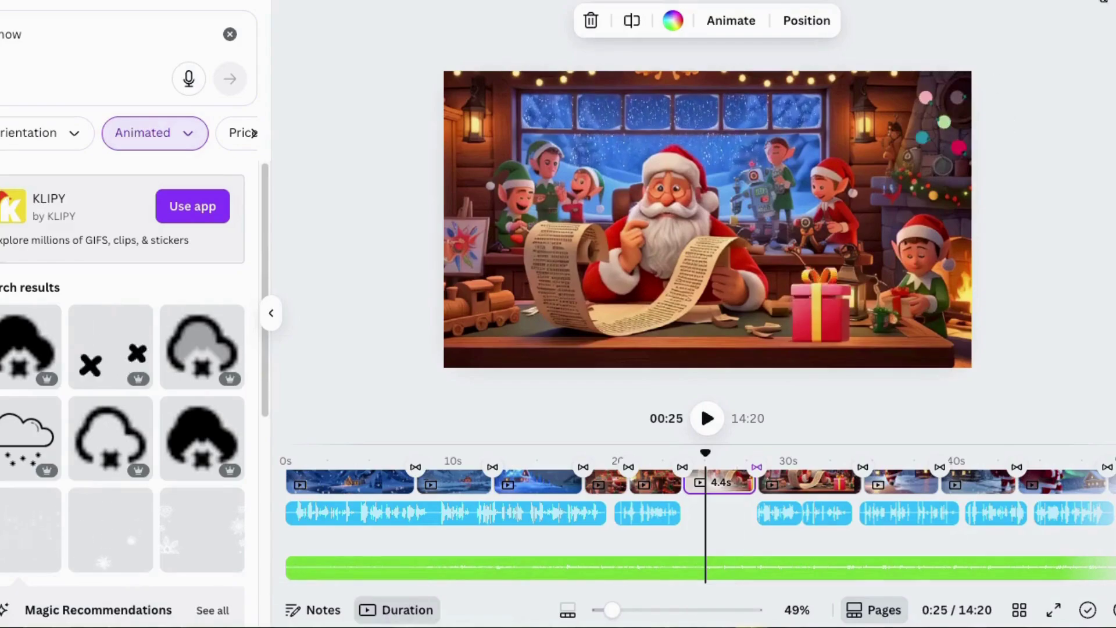
pyautogui.click(1093, 7)
pyautogui.click(831, 325)
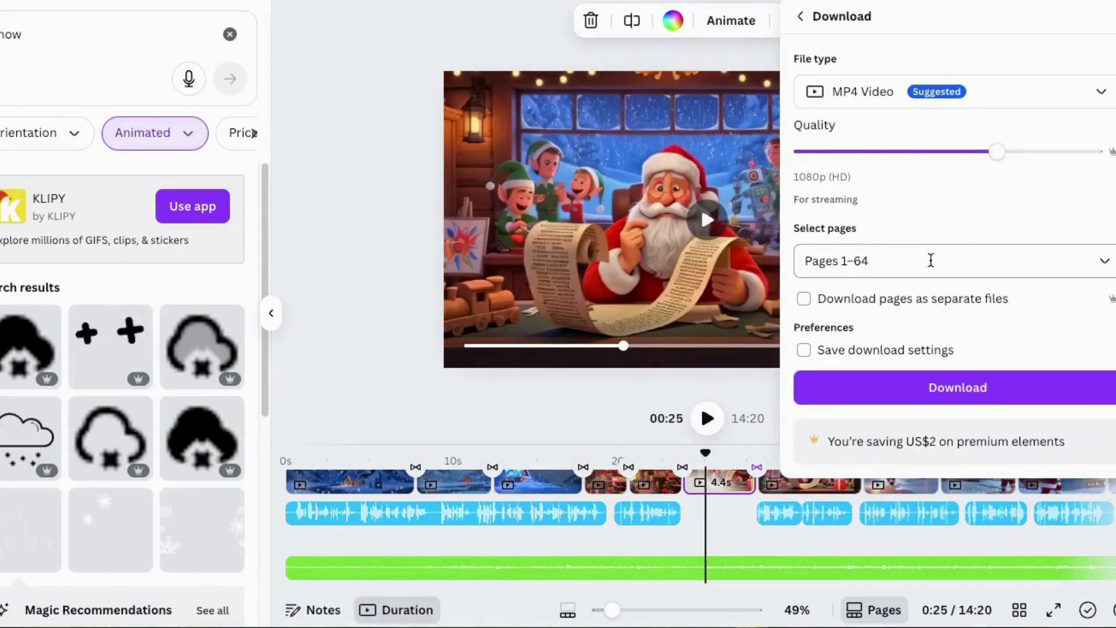
pyautogui.click(644, 124)
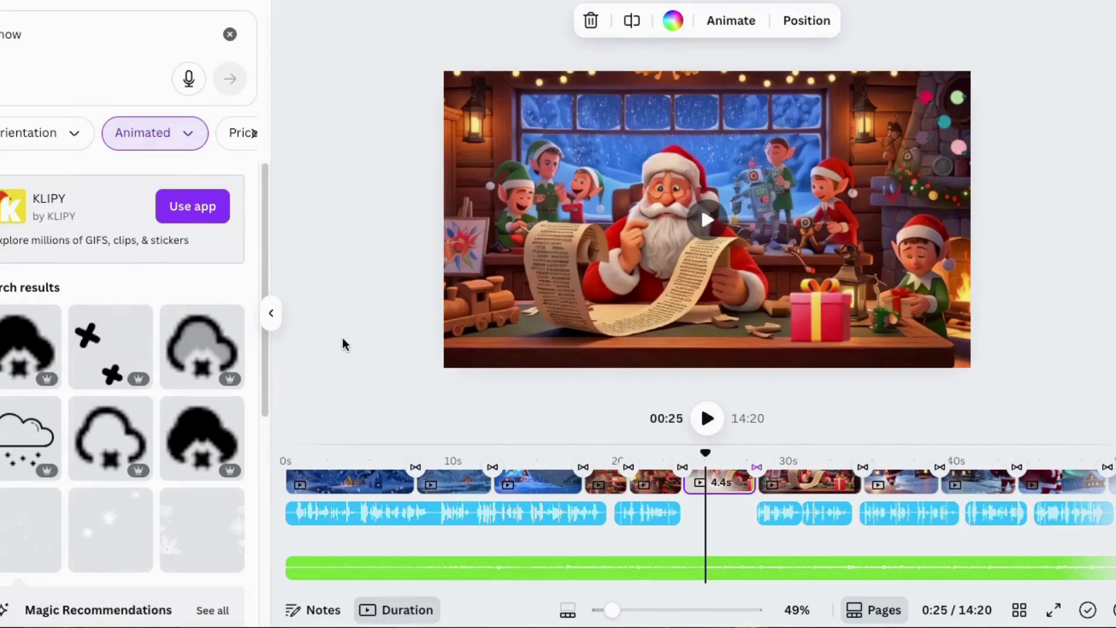
pyautogui.click(401, 482)
pyautogui.press('space')
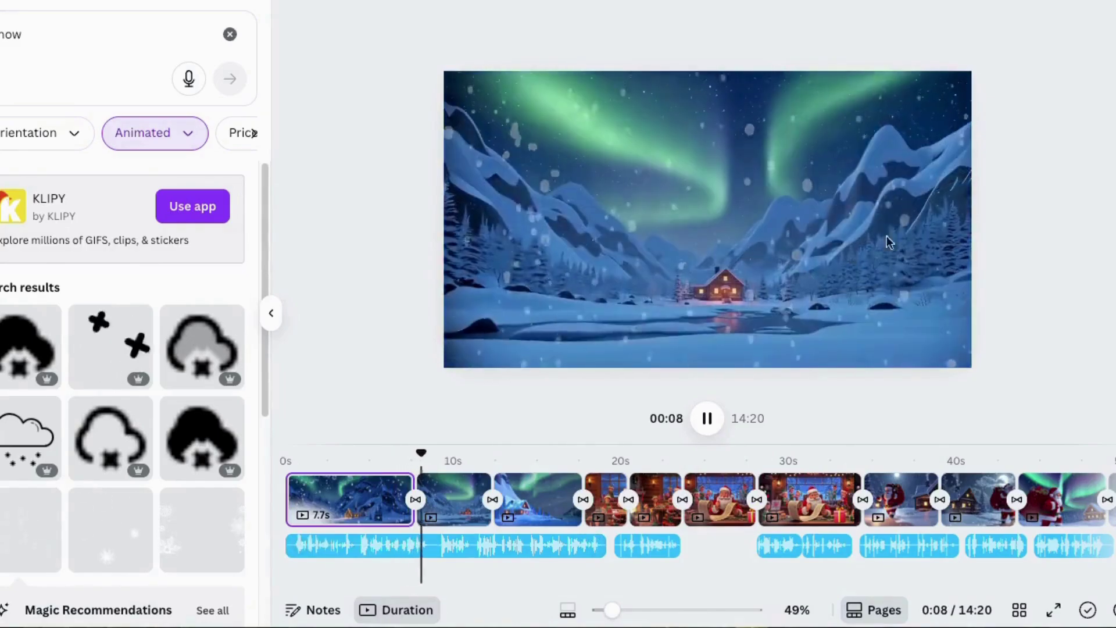
pyautogui.click(705, 500)
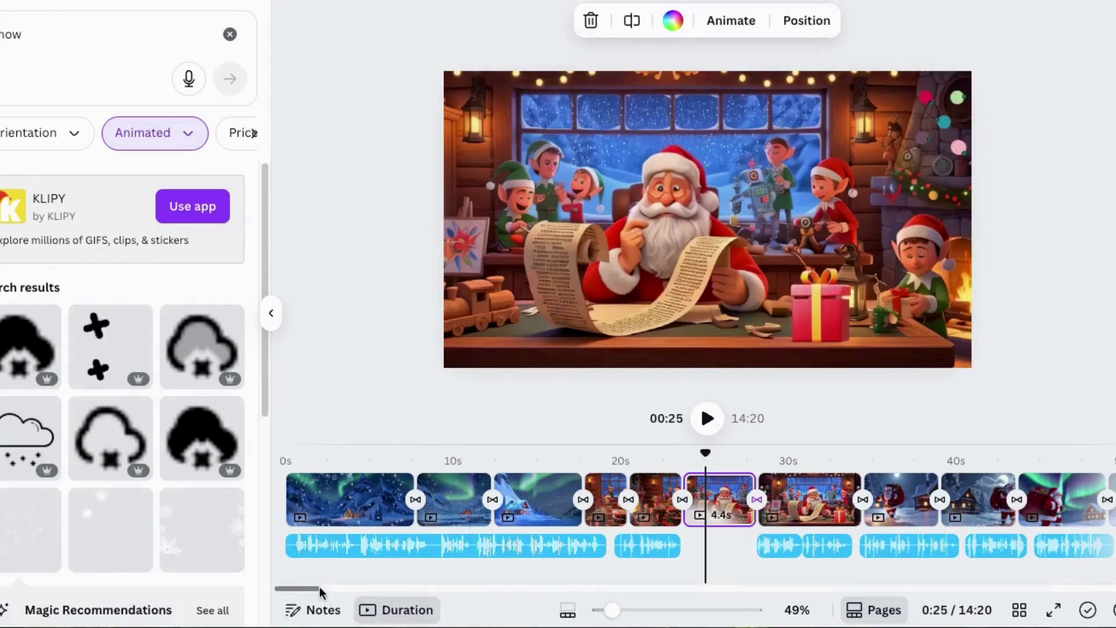
pyautogui.moveTo(300, 588)
pyautogui.mouseDown()
pyautogui.moveTo(337, 590)
pyautogui.moveTo(304, 585)
pyautogui.mouseUp()
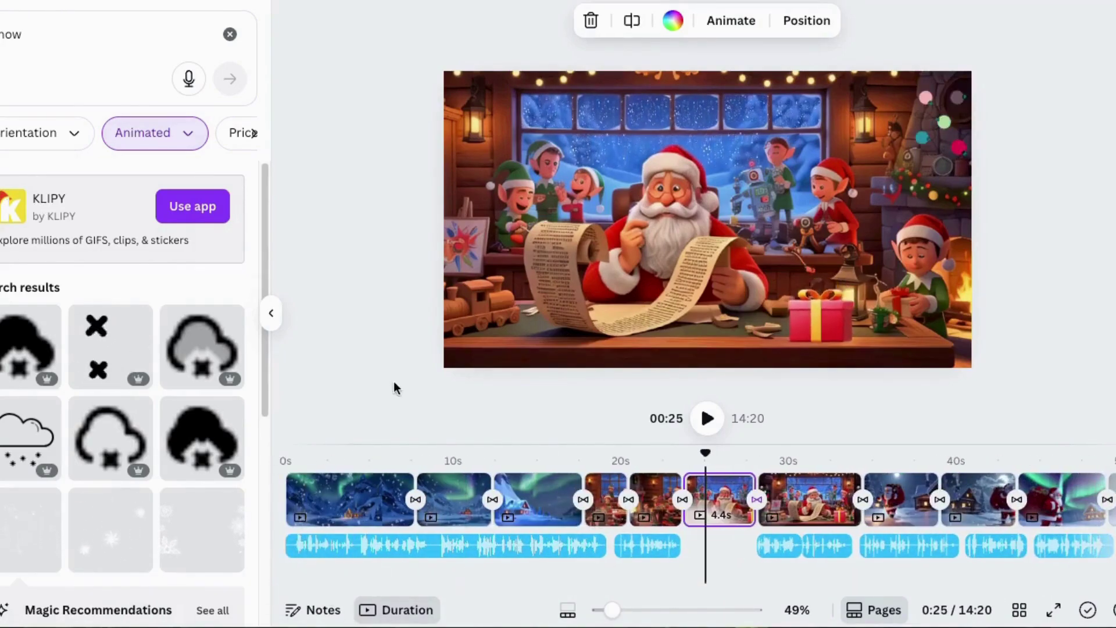
pyautogui.moveTo(344, 563)
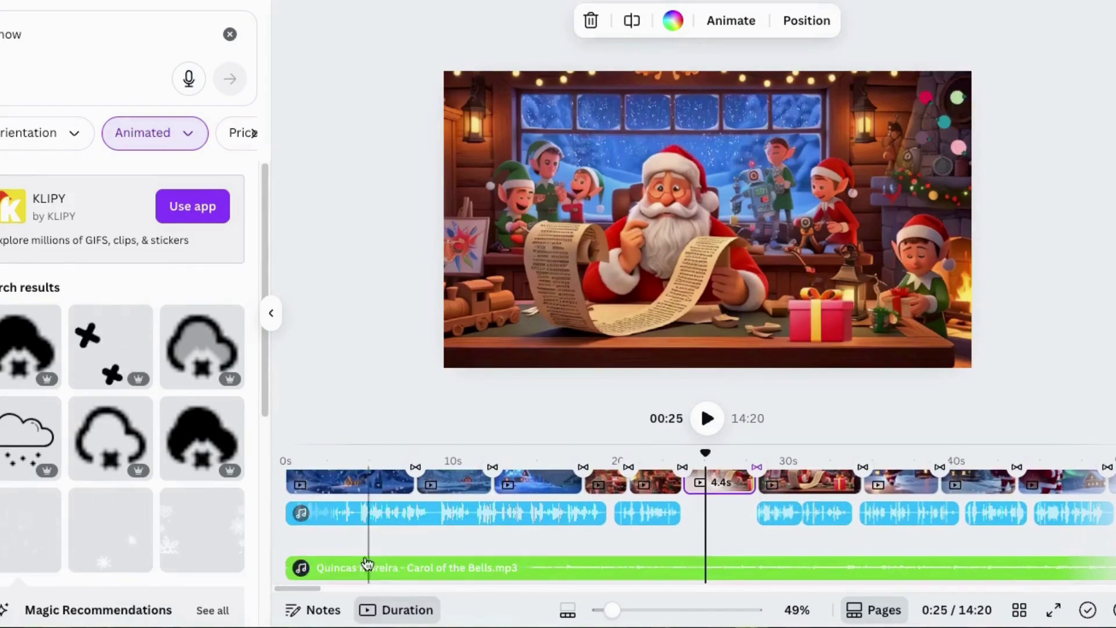